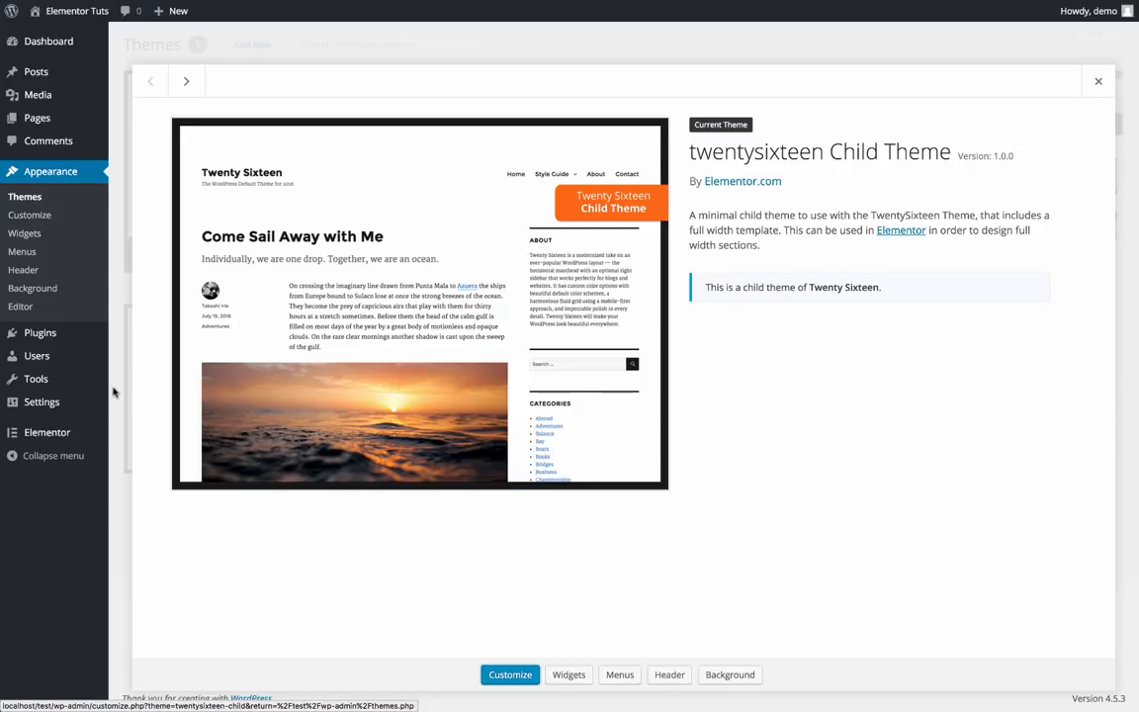
- Search the plugin directory for "elementor" and update the Elementor Page Builder plugin
click(54, 333)
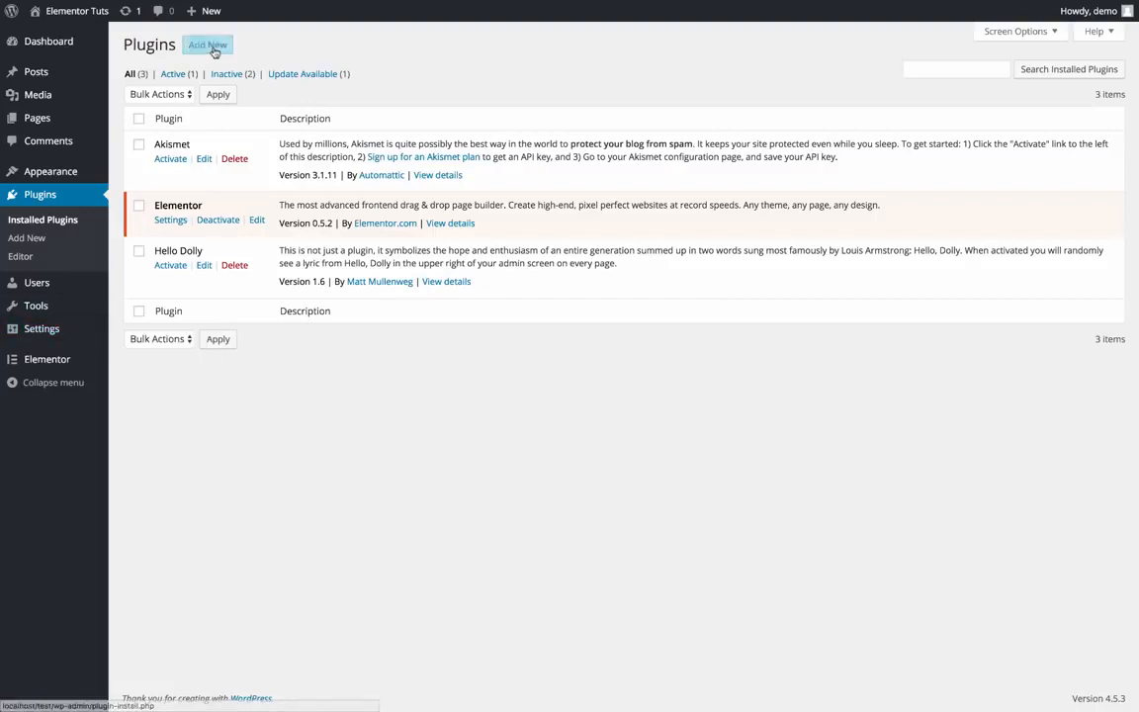
click(212, 48)
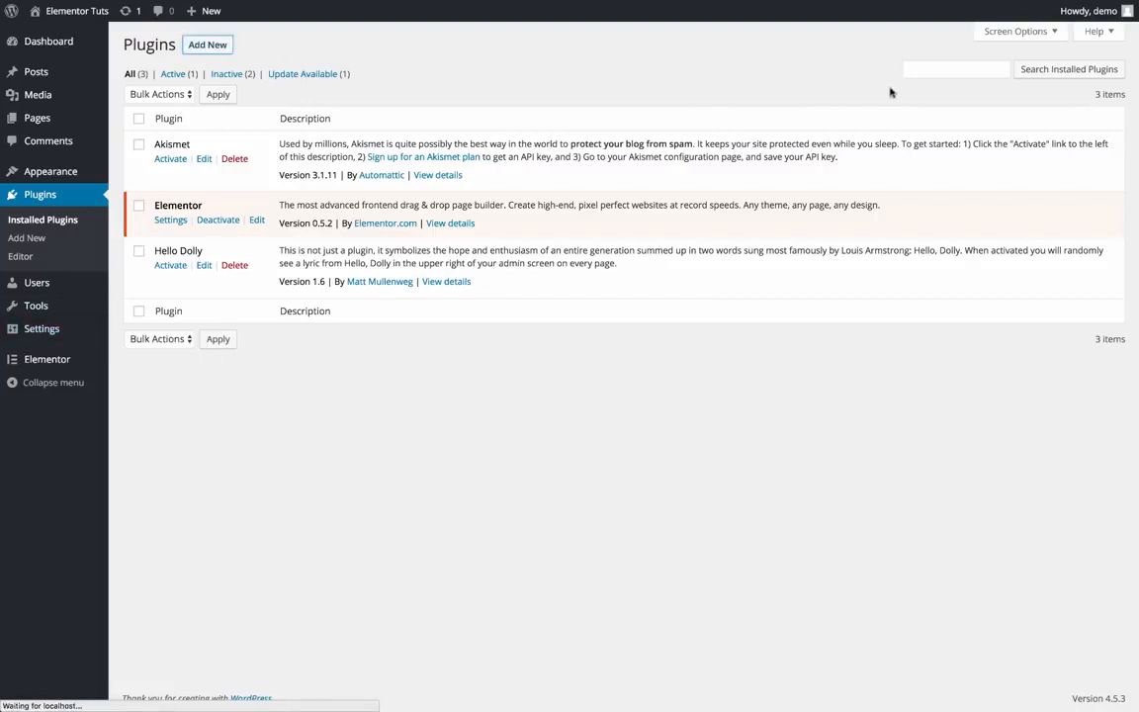
click(1019, 86)
text(elementor)
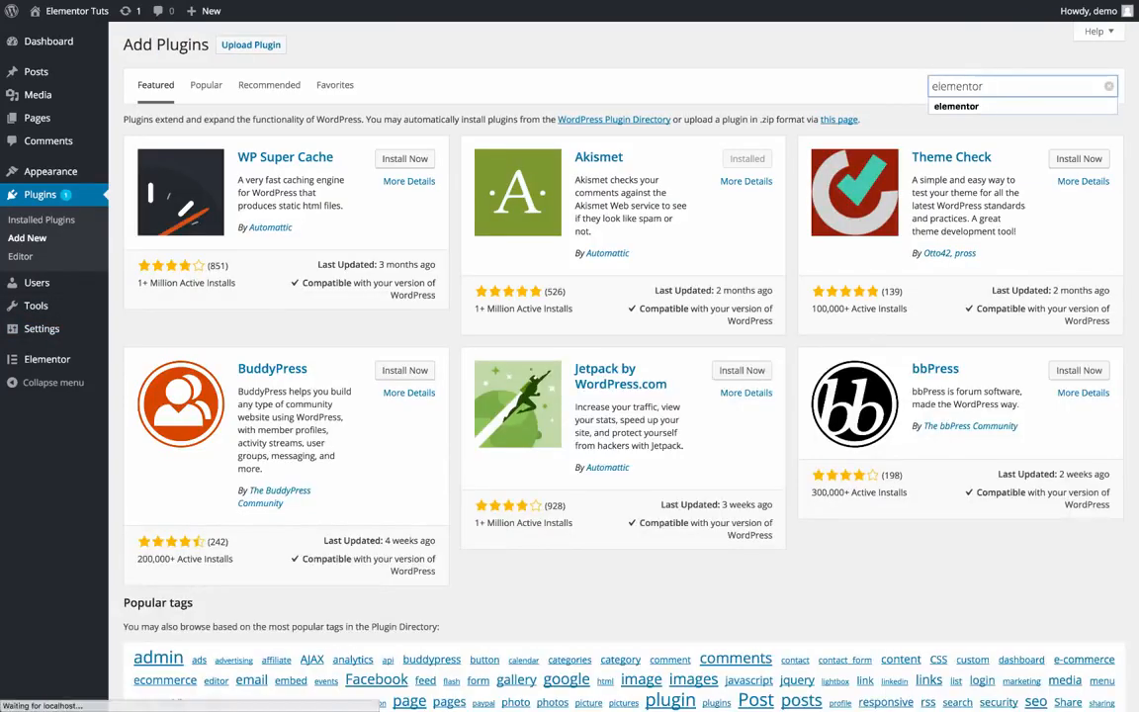
key(Return)
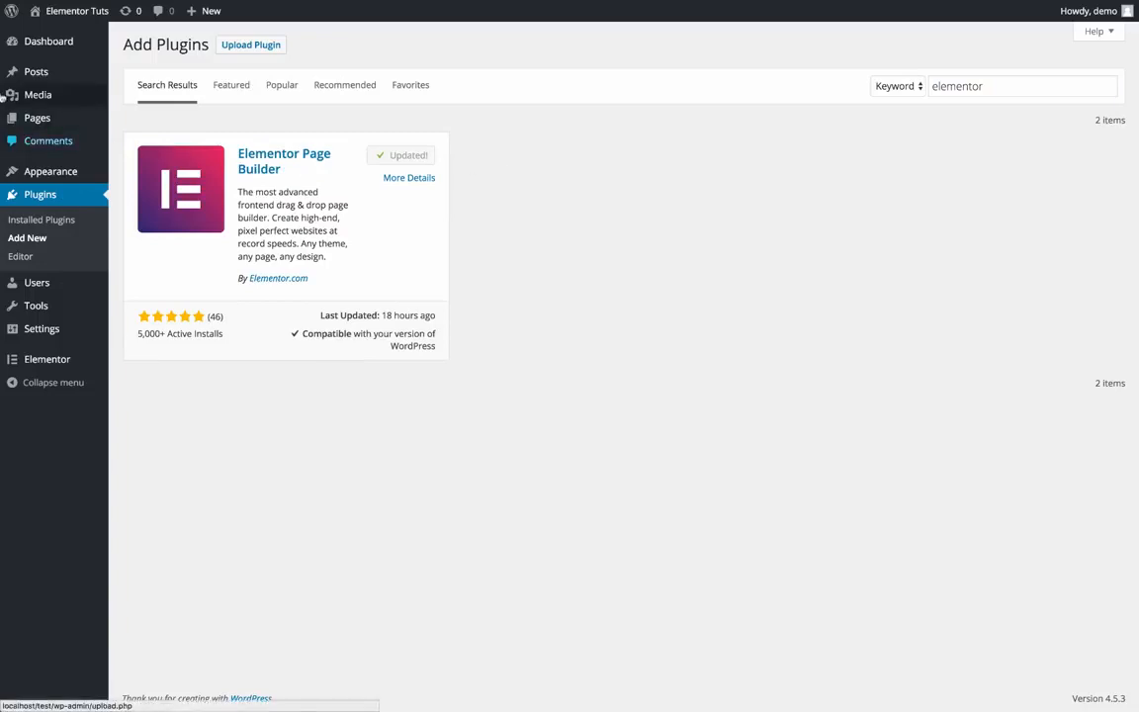
- Publish a new page titled "Landing Page" with the Full Width Page template and open it for editing in Elementor
mouse_move(40, 117)
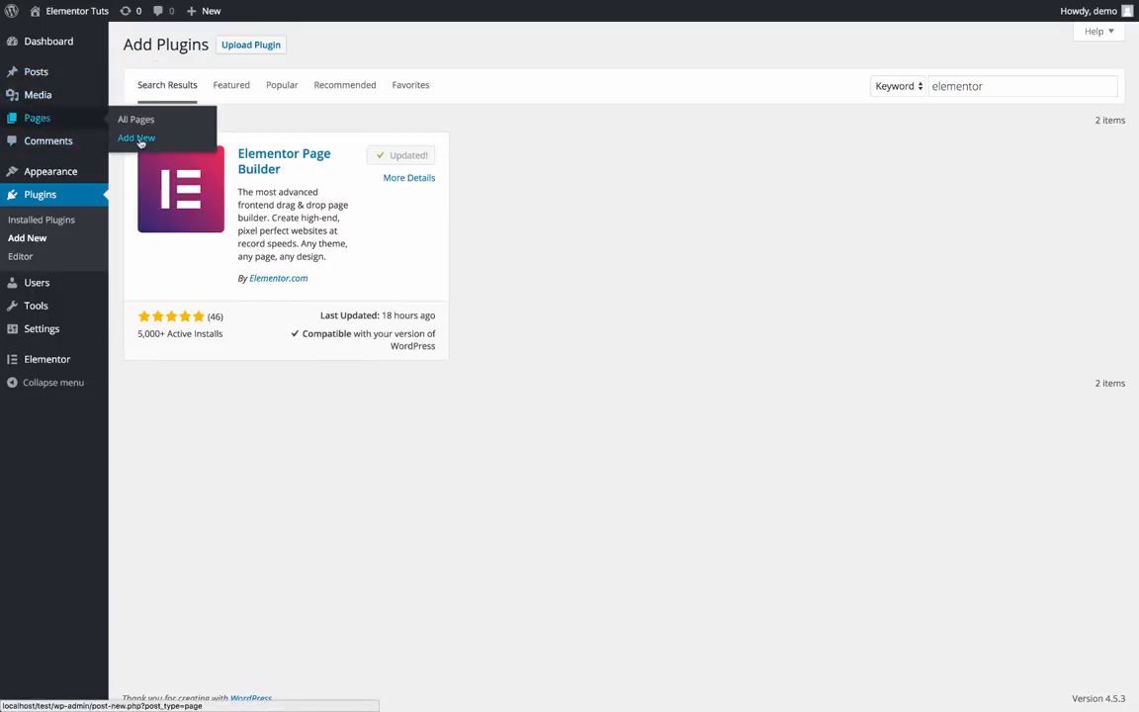
click(141, 140)
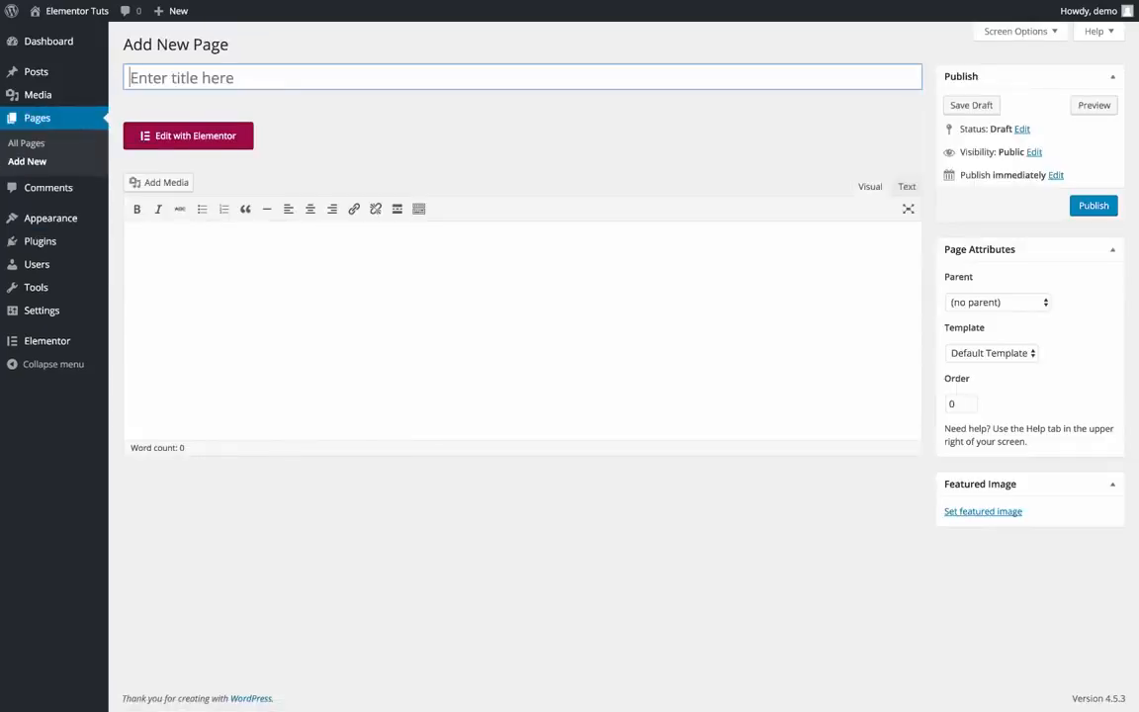
text(Landing)
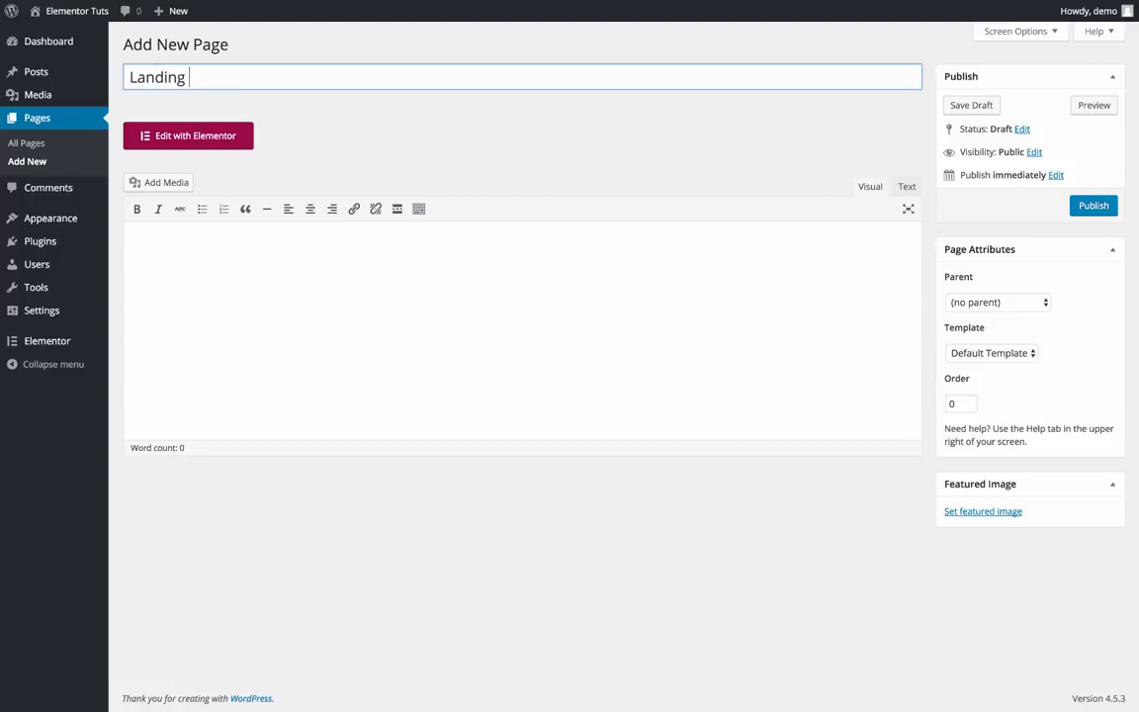
text( Page)
click(1020, 354)
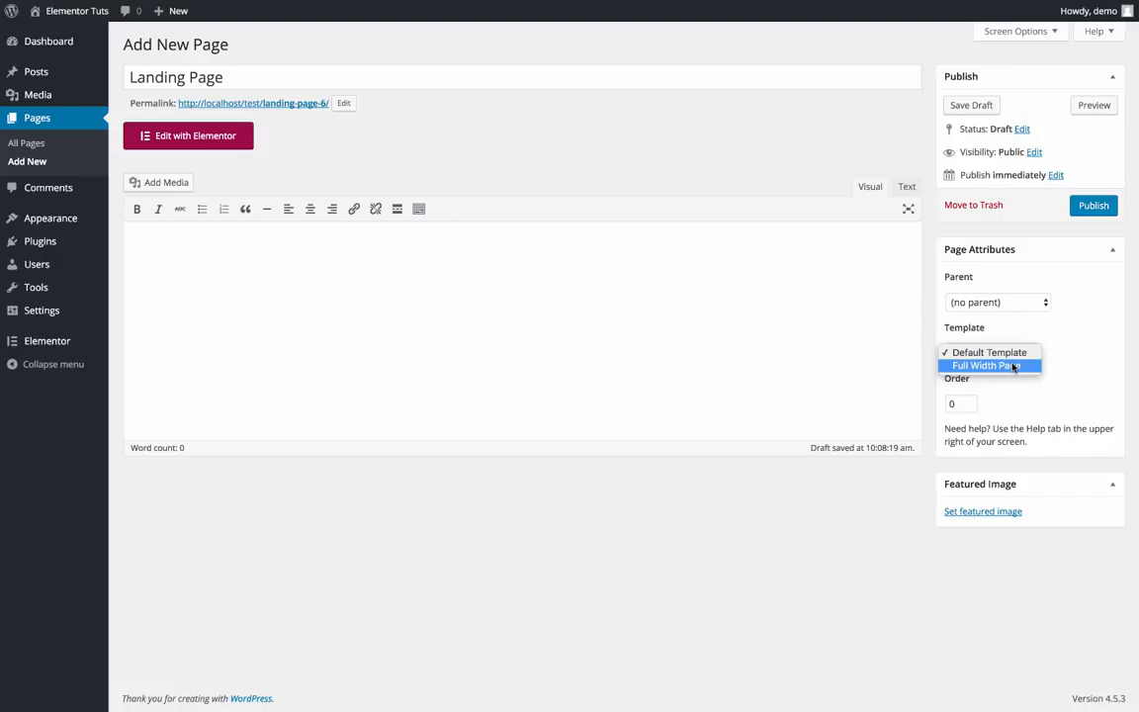
click(1014, 366)
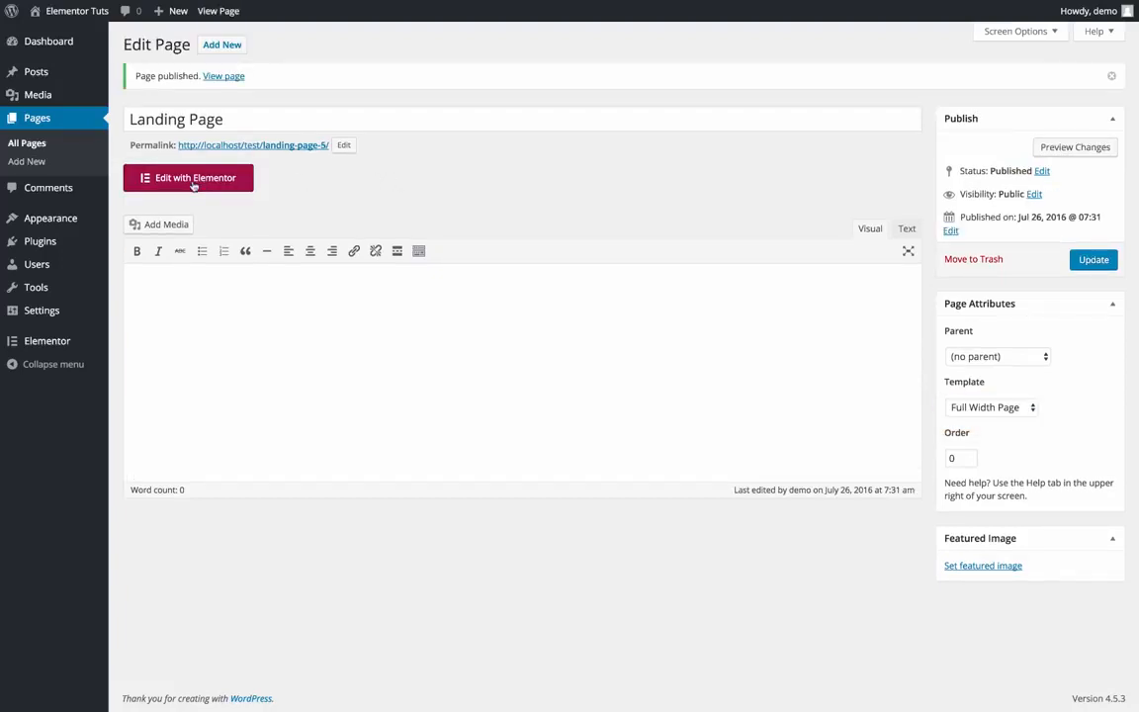
click(214, 184)
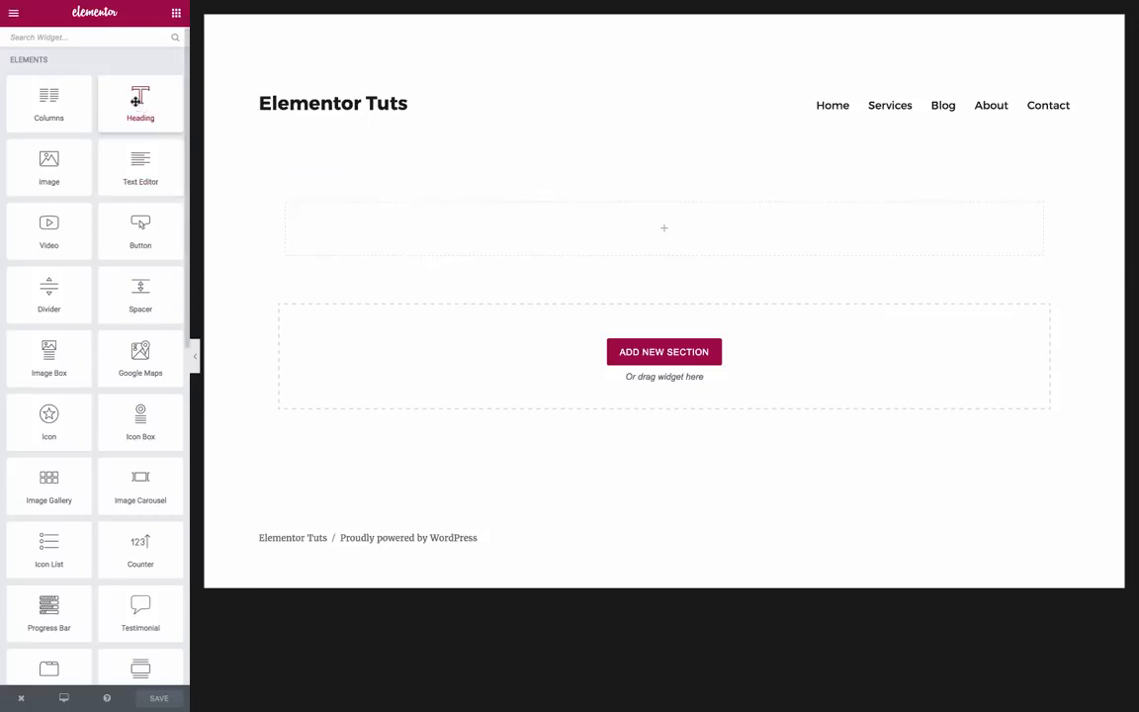
- Add a Heading widget to the empty section with the centered text "Join our nature & urban bicycle adventures"
drag(136, 101, 542, 257)
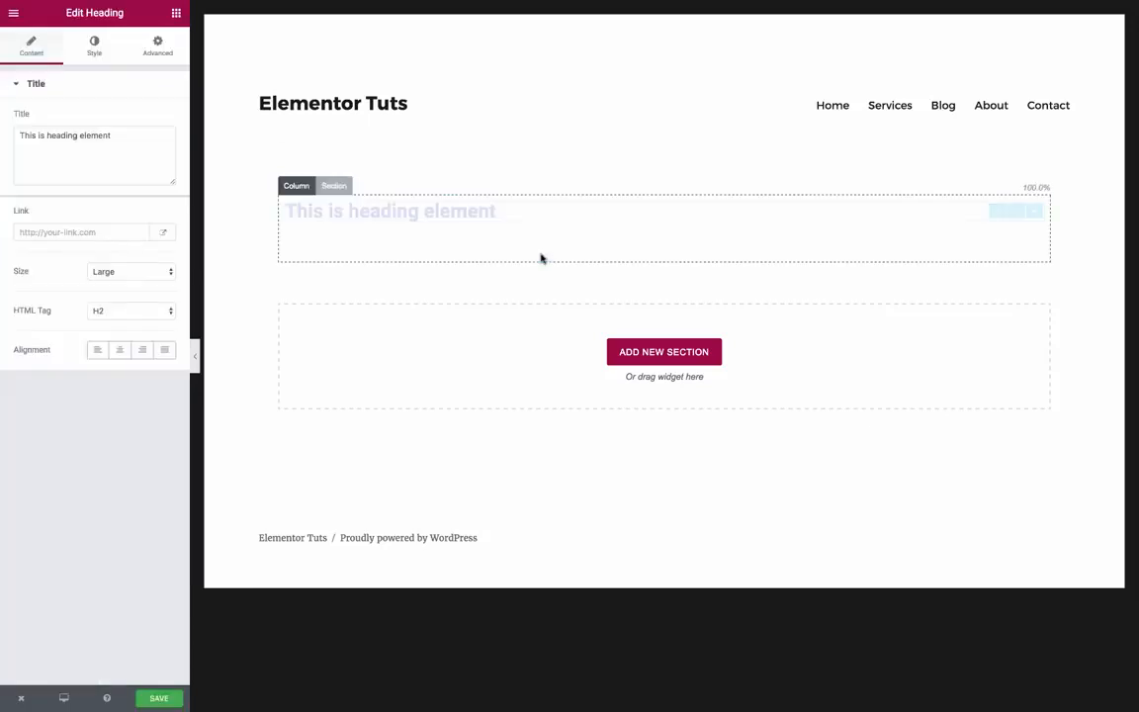
double_click(84, 160)
key(ctrl+a)
text(Join our nature & urban bicycle adventures)
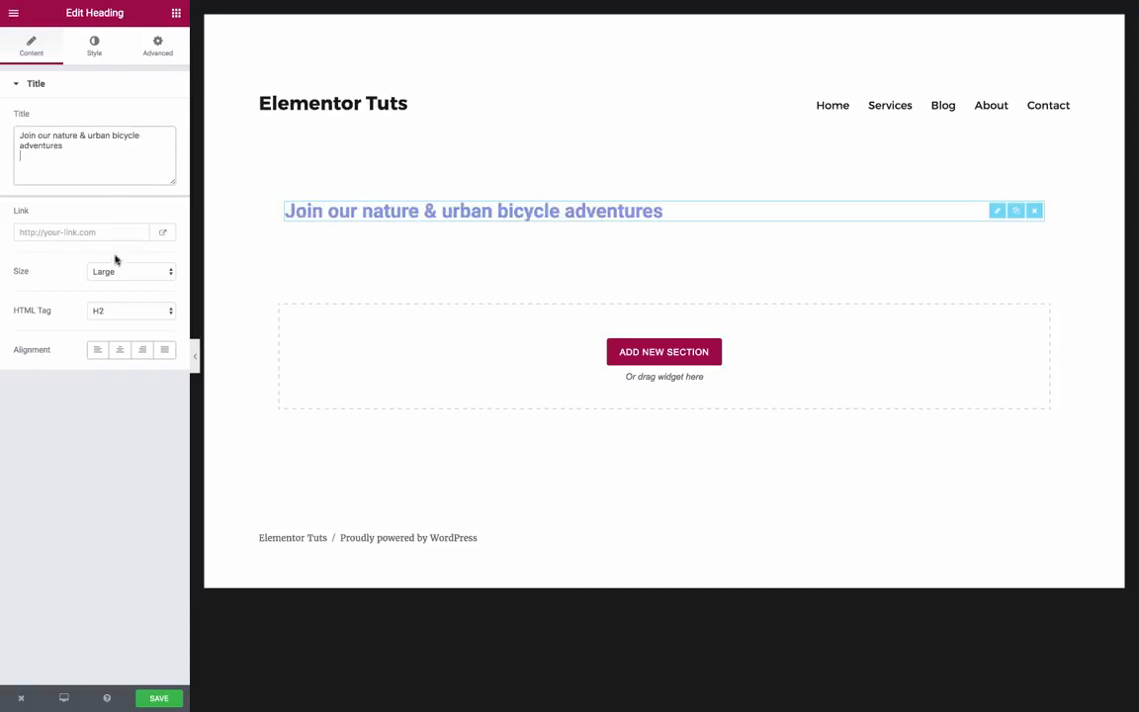
click(119, 349)
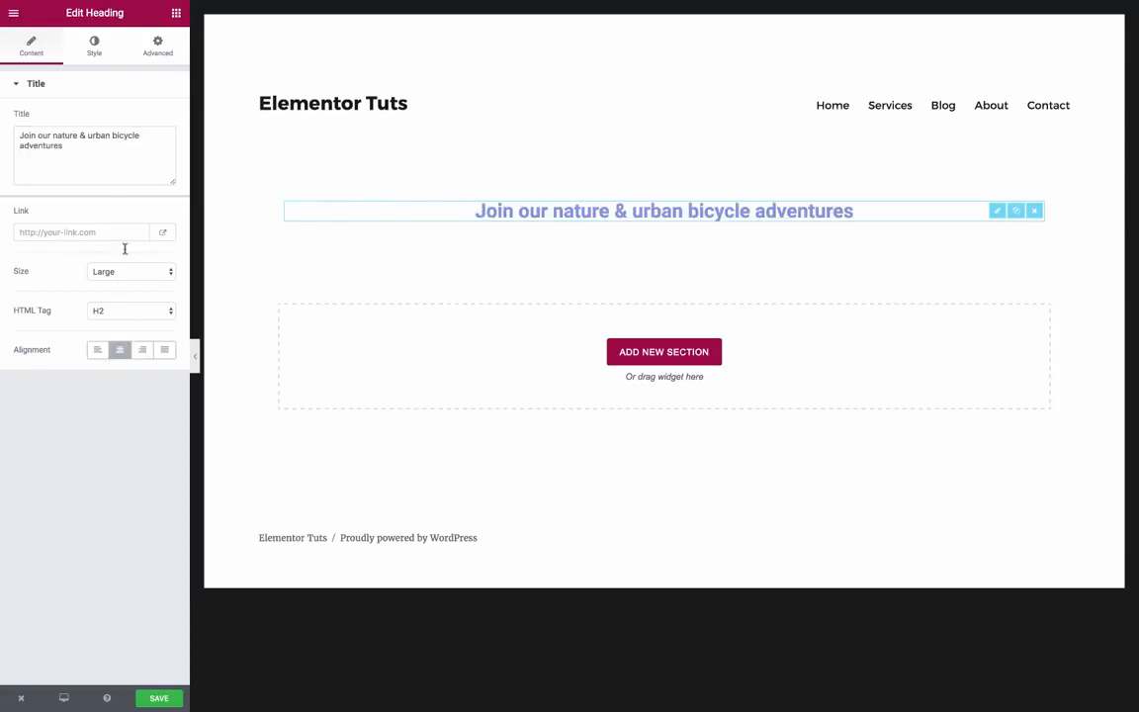
- Give the heading custom typography with a size of 79 px and the Capitalize transform
click(95, 47)
click(130, 158)
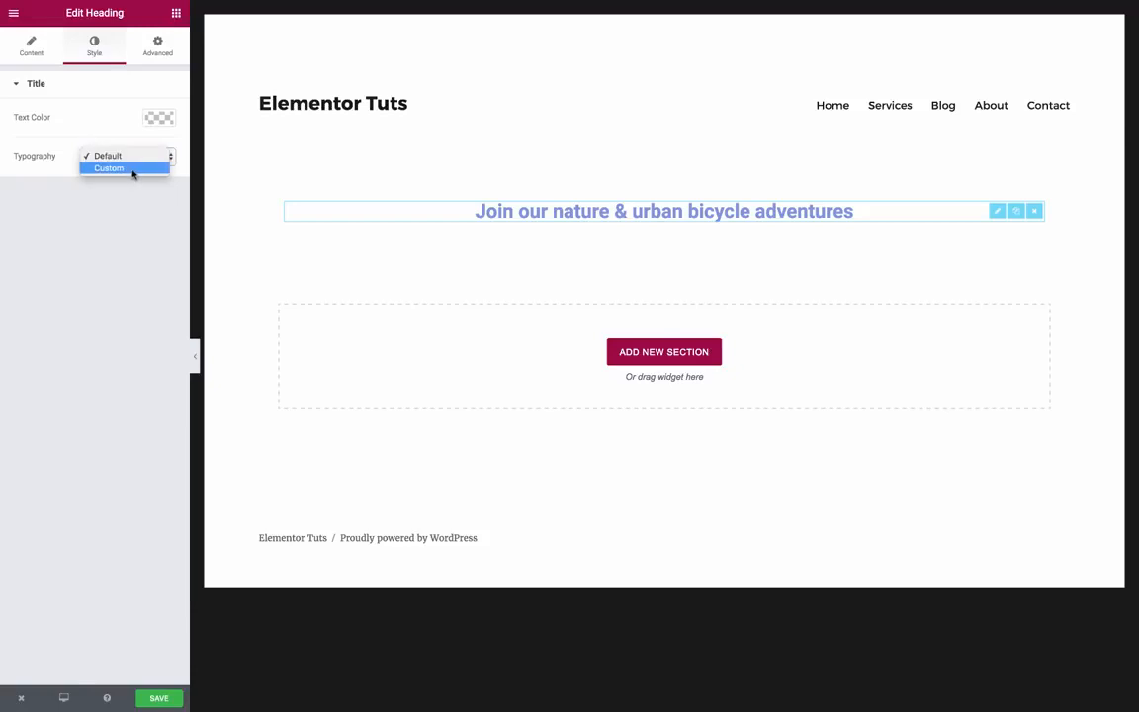
click(133, 169)
drag(35, 218, 99, 222)
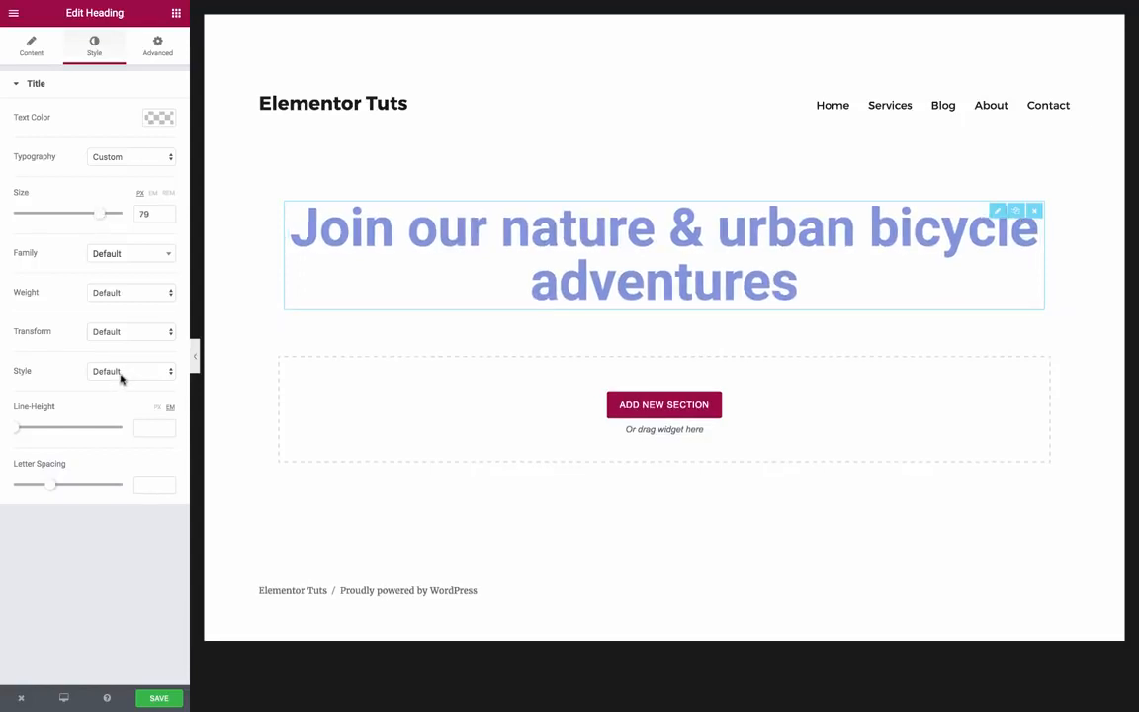
click(131, 334)
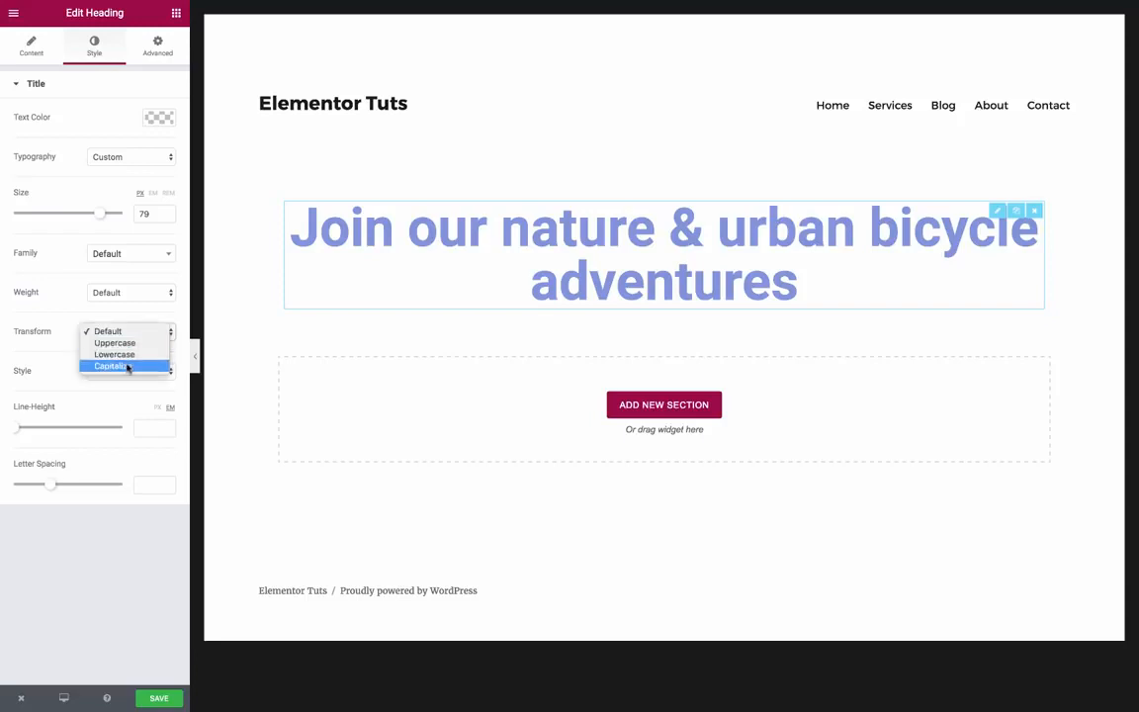
click(127, 366)
- Set the heading's font family to Roboto Condensed
click(118, 253)
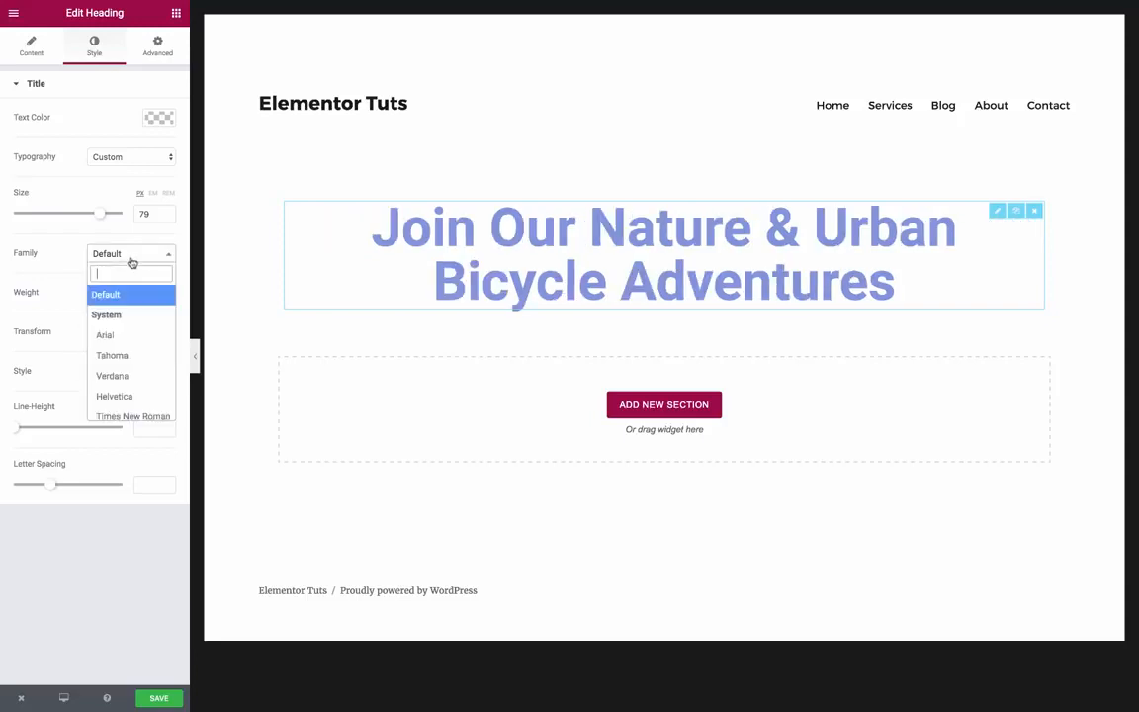
text(robo)
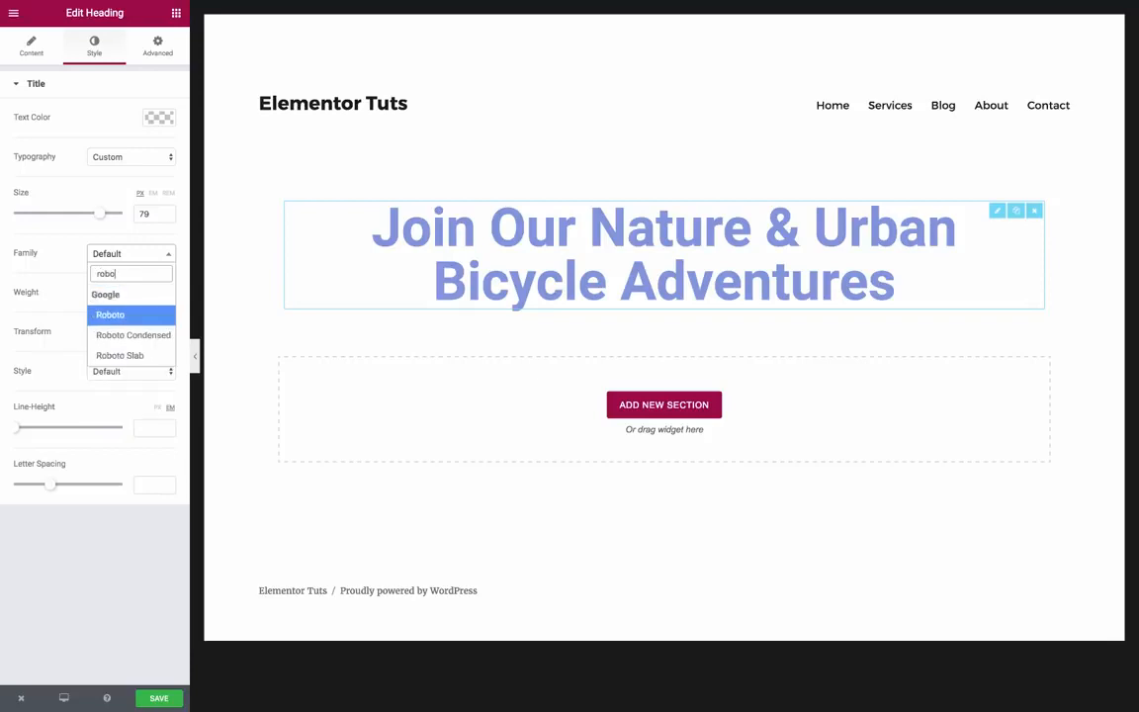
key(Down)
key(Return)
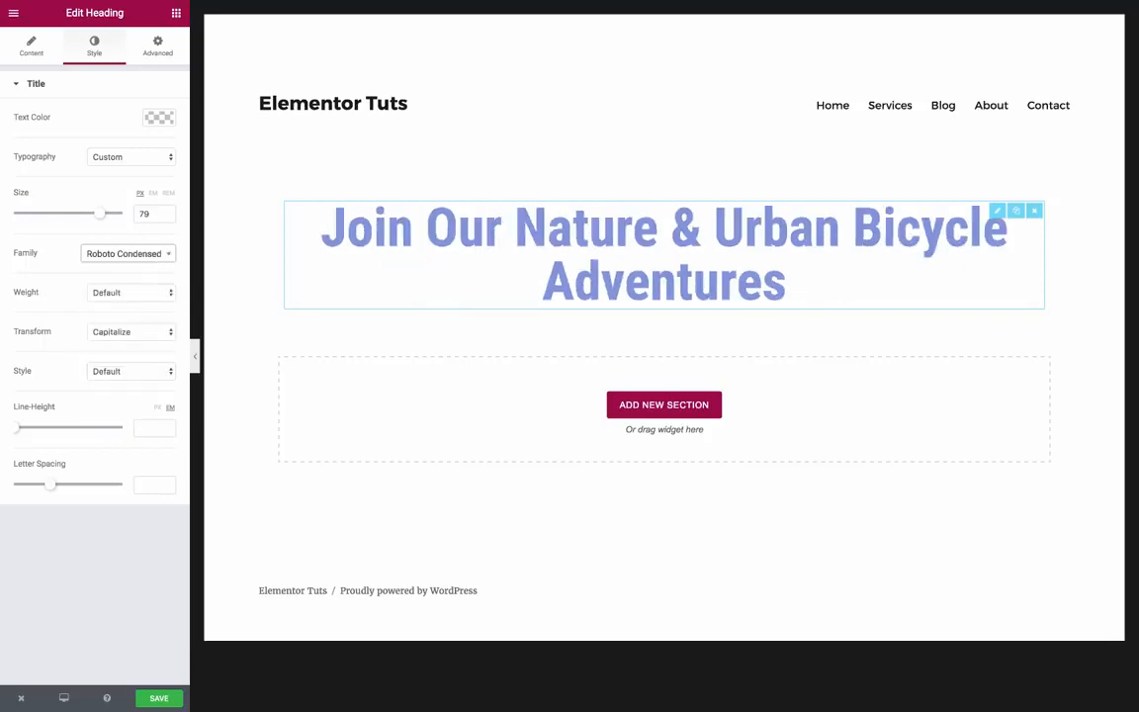
- Add a second heading below the first with the BikeTour description, from "BikeTour offers the most interactive activity" to "guided by the right person"
click(176, 13)
drag(147, 112, 572, 306)
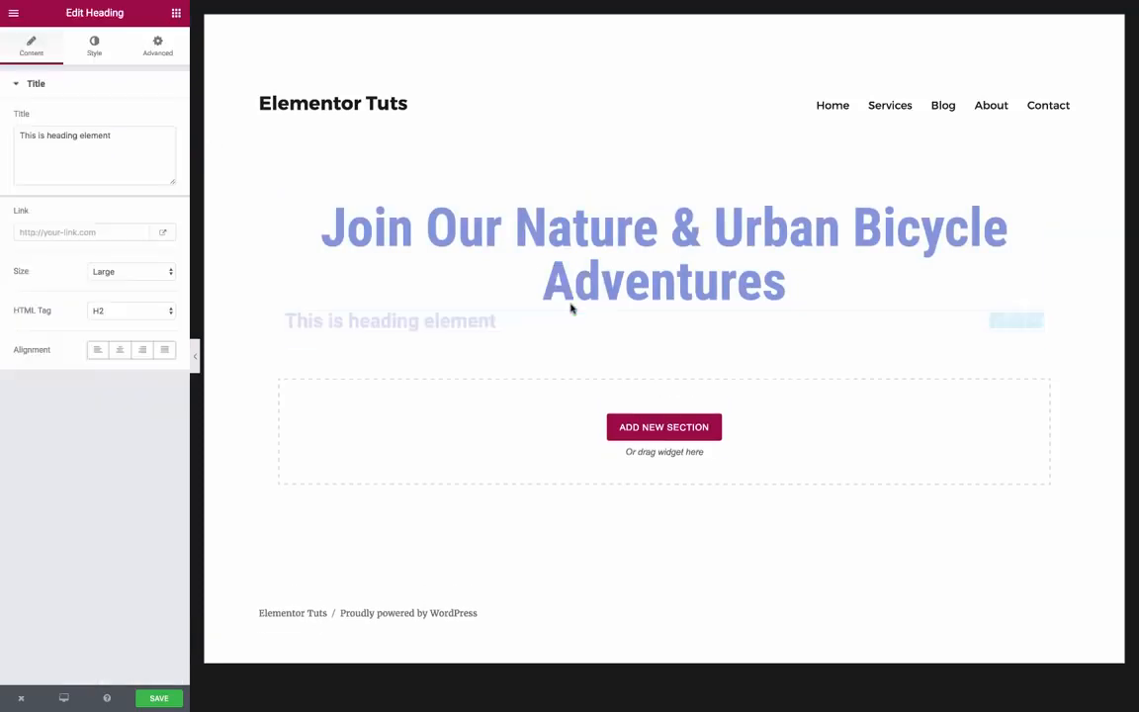
click(143, 160)
key(ctrl+a)
text(BikeTour offers the most interactive activity you can experience in urban and natural surroundings. Find out how the real city comes alive when you are guided by the right person)
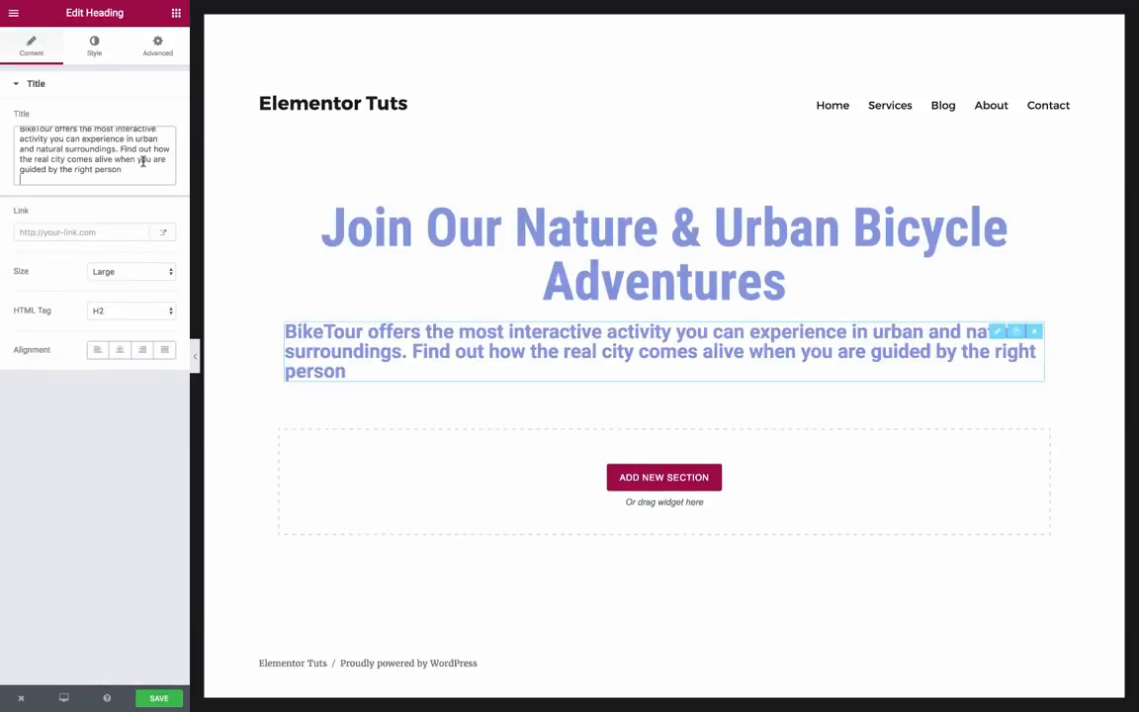
- Set the BikeTour description's HTML tag to p and center its text
click(117, 313)
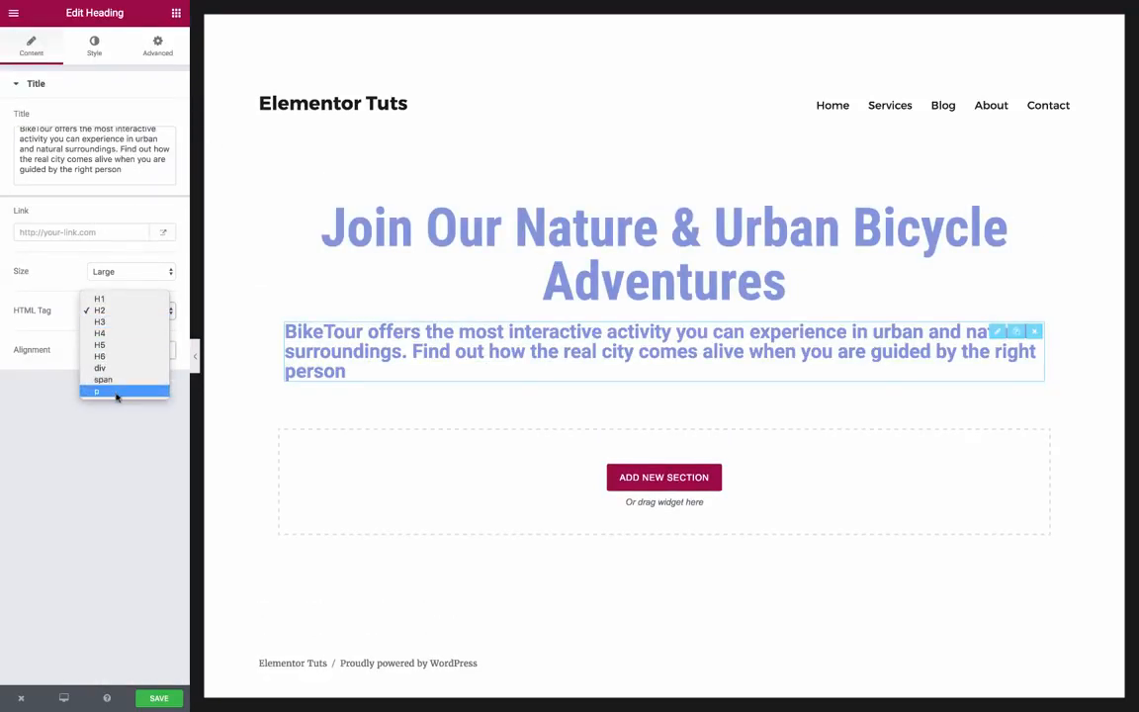
click(115, 392)
click(119, 351)
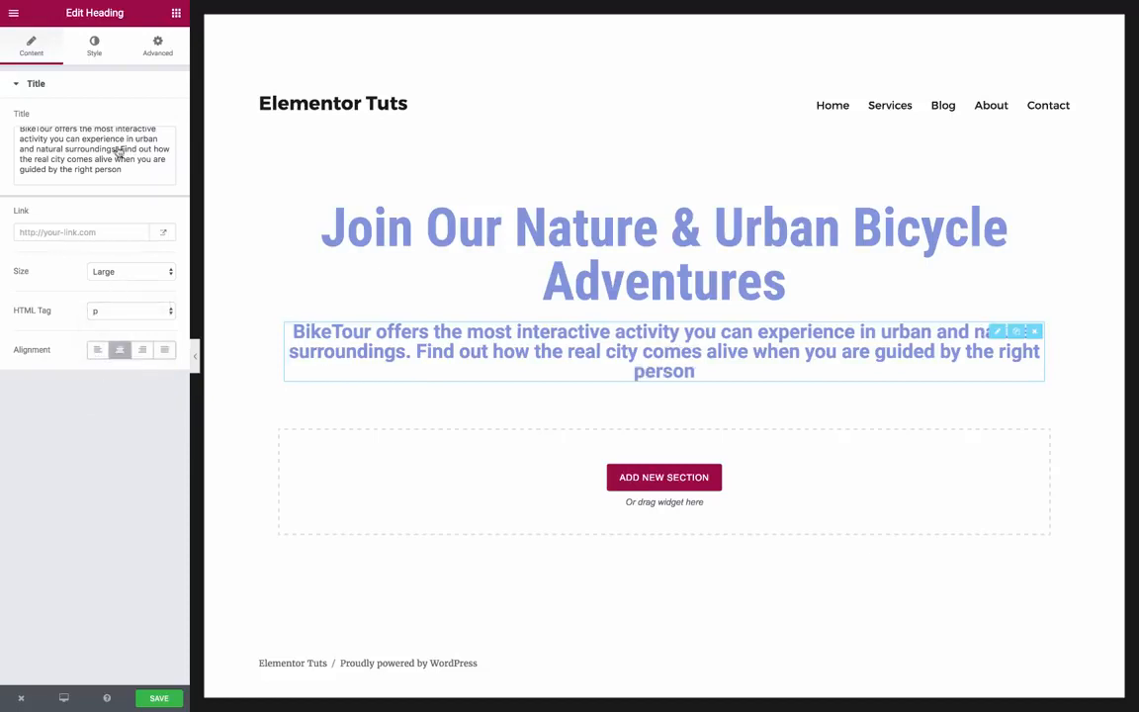
- Give the BikeTour description custom typography with a size of 20 px, Normal weight and a line height of 1.3 em
click(94, 45)
click(137, 161)
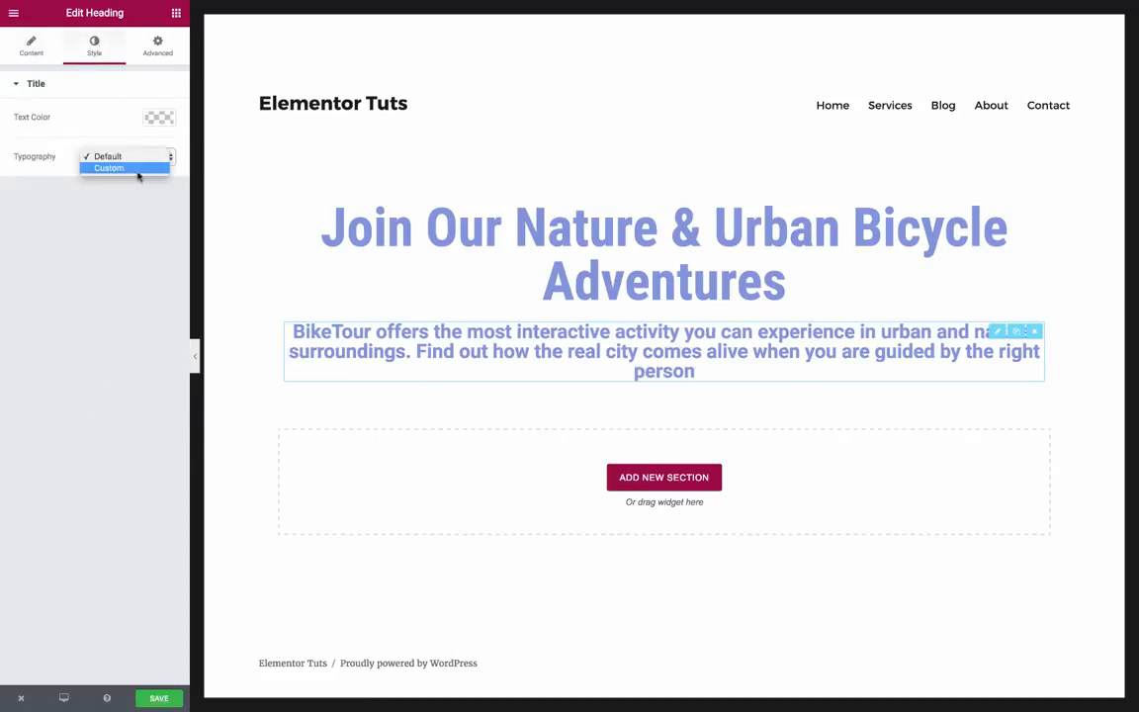
click(139, 170)
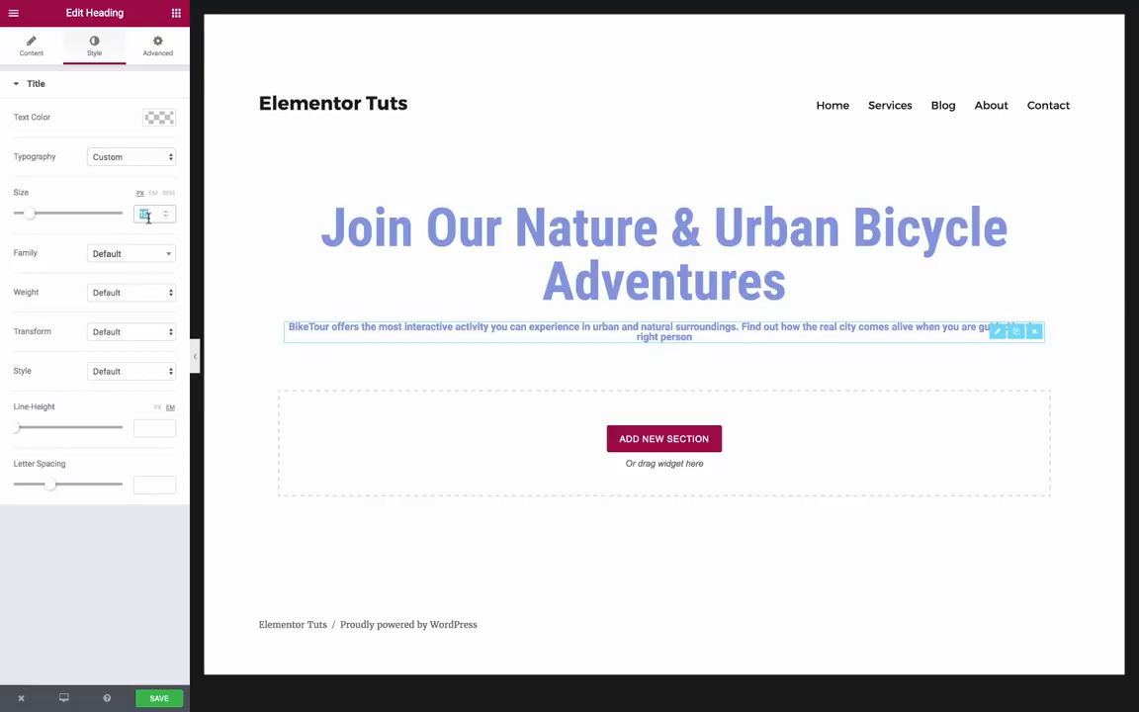
text(20)
click(119, 296)
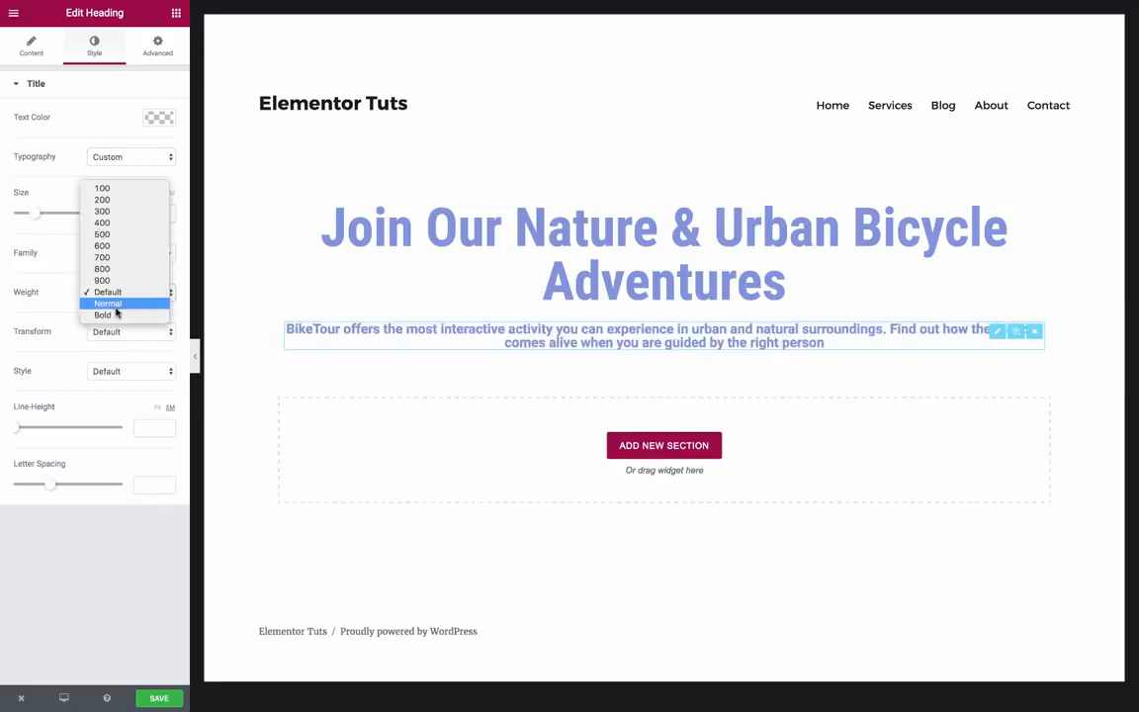
click(109, 303)
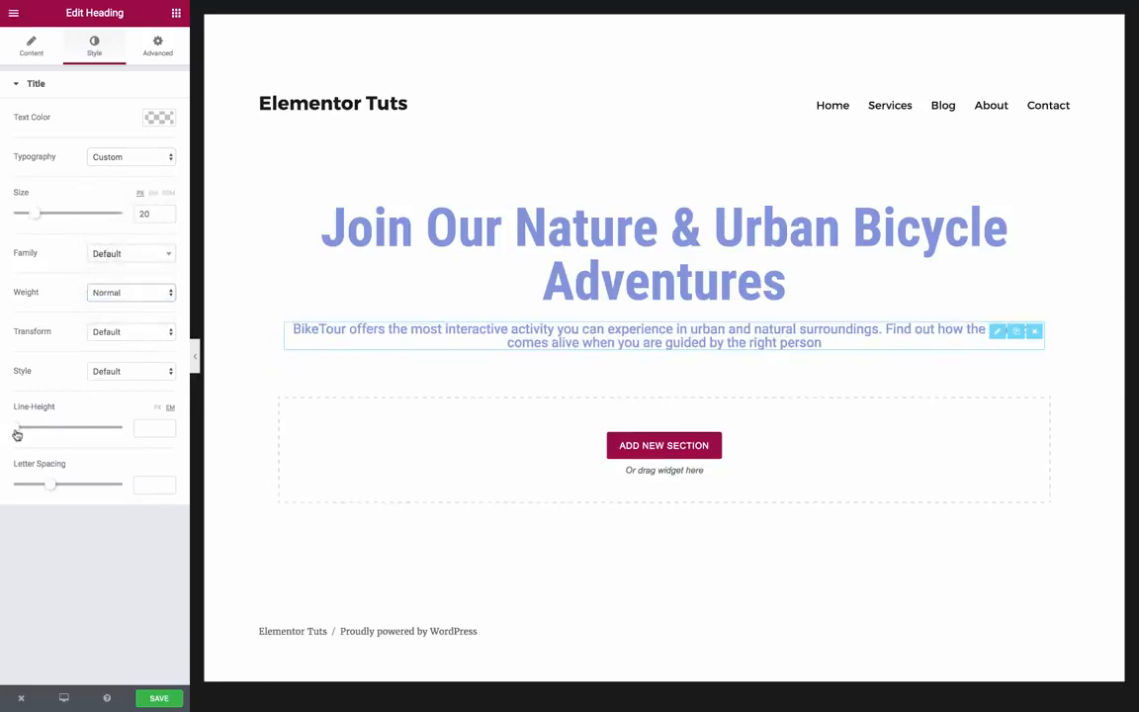
drag(17, 435, 27, 435)
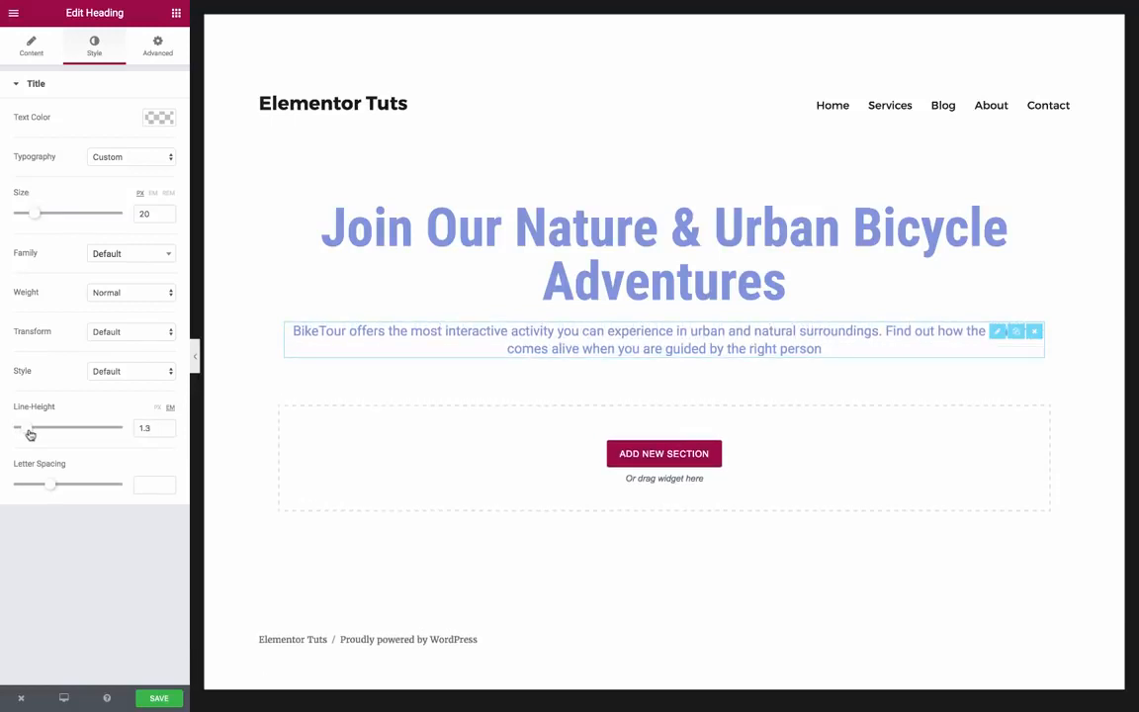
- Add a Button widget below the BikeTour description, centered and sized XL
click(177, 14)
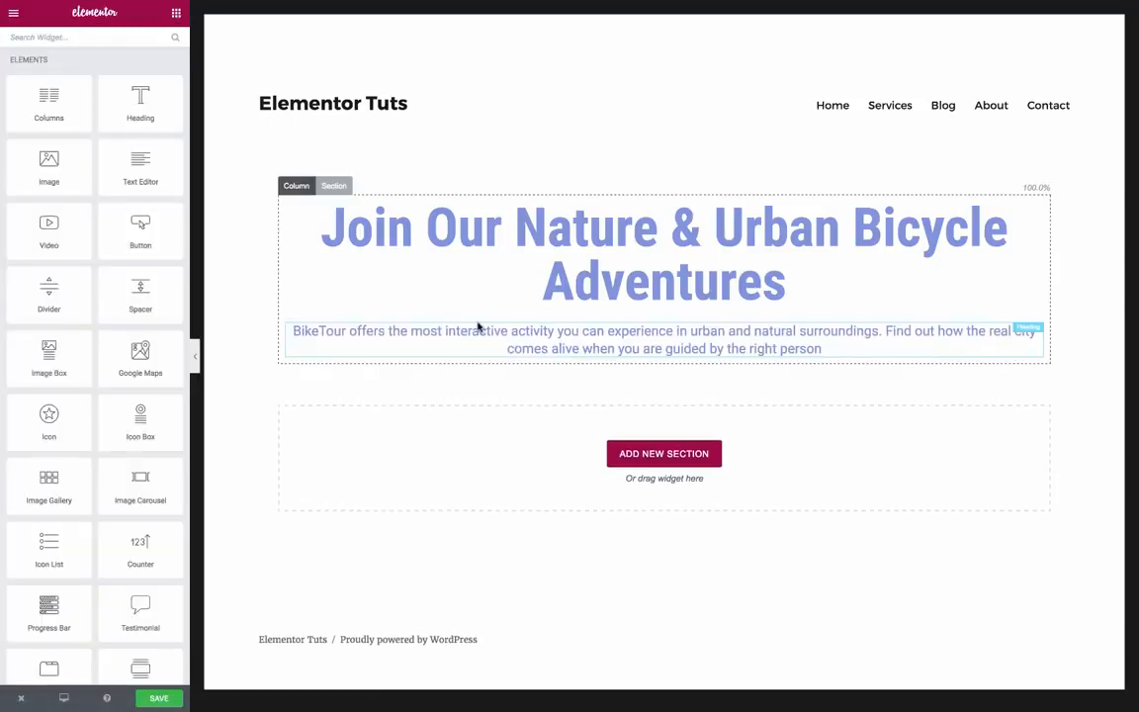
click(101, 39)
text(bu)
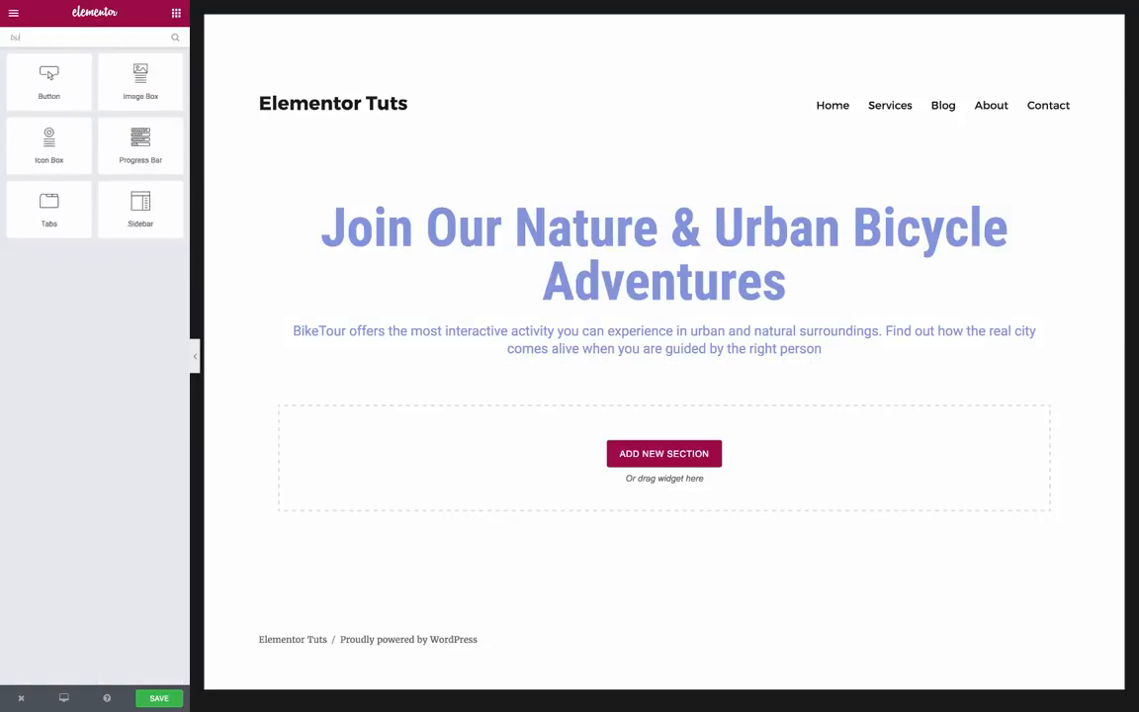
drag(65, 89, 638, 360)
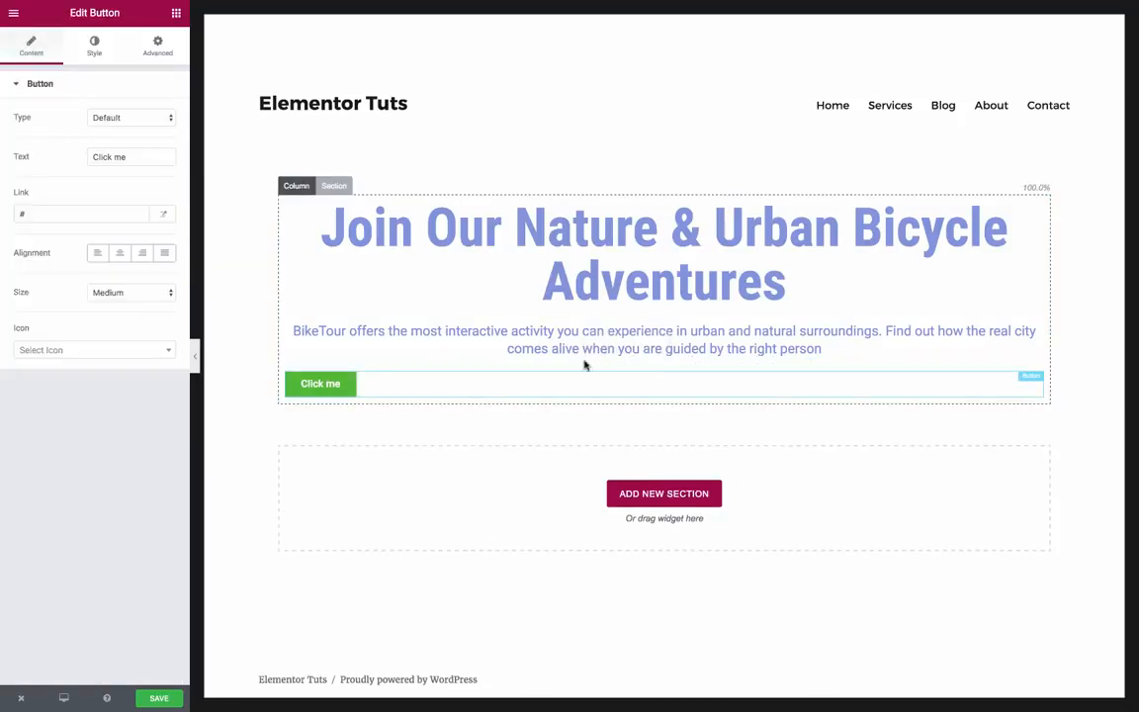
click(119, 253)
click(146, 294)
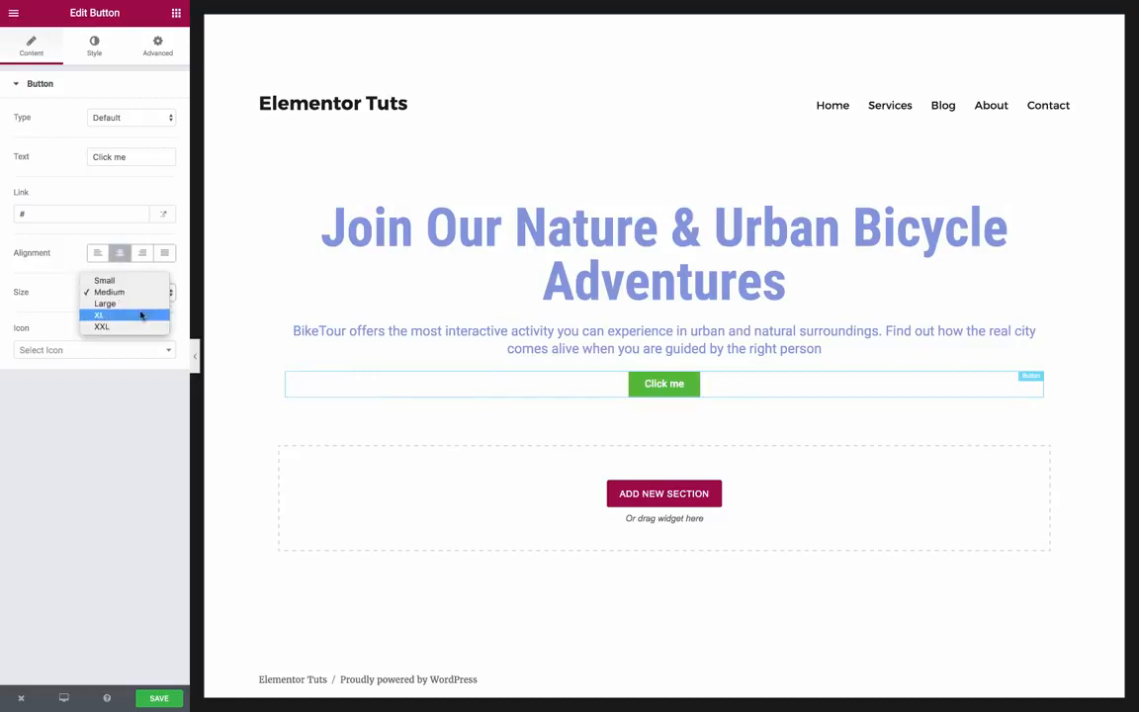
click(141, 314)
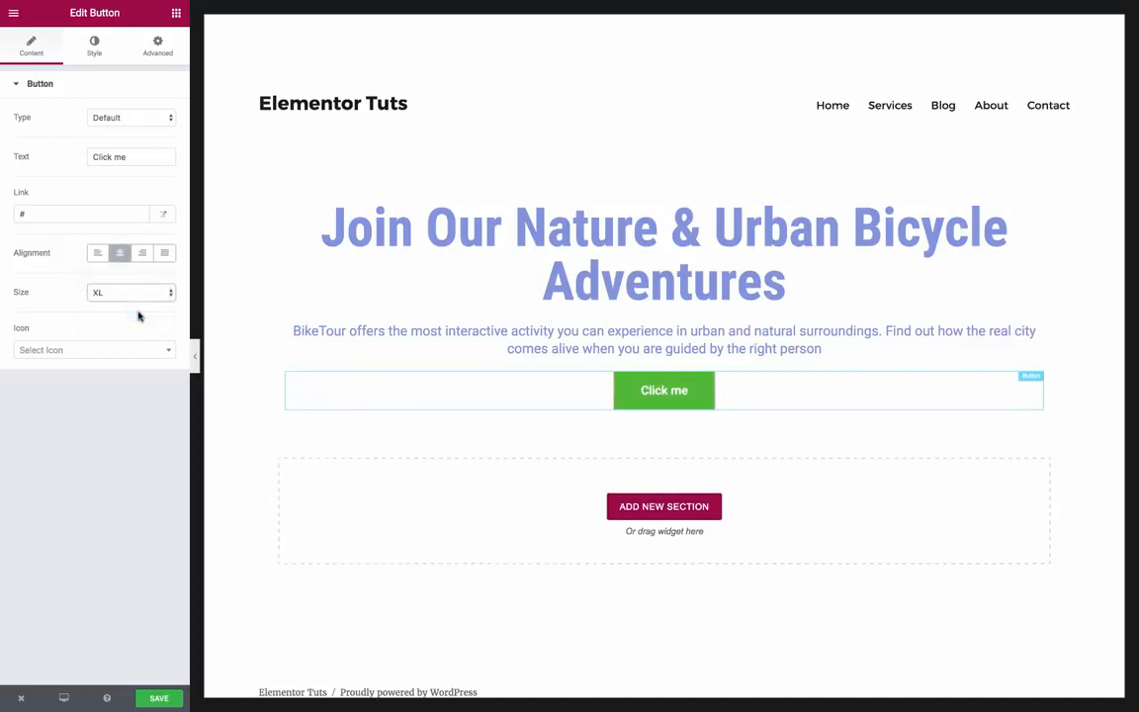
- Change the button's text to "Join our next tour"
triple_click(106, 157)
text(J)
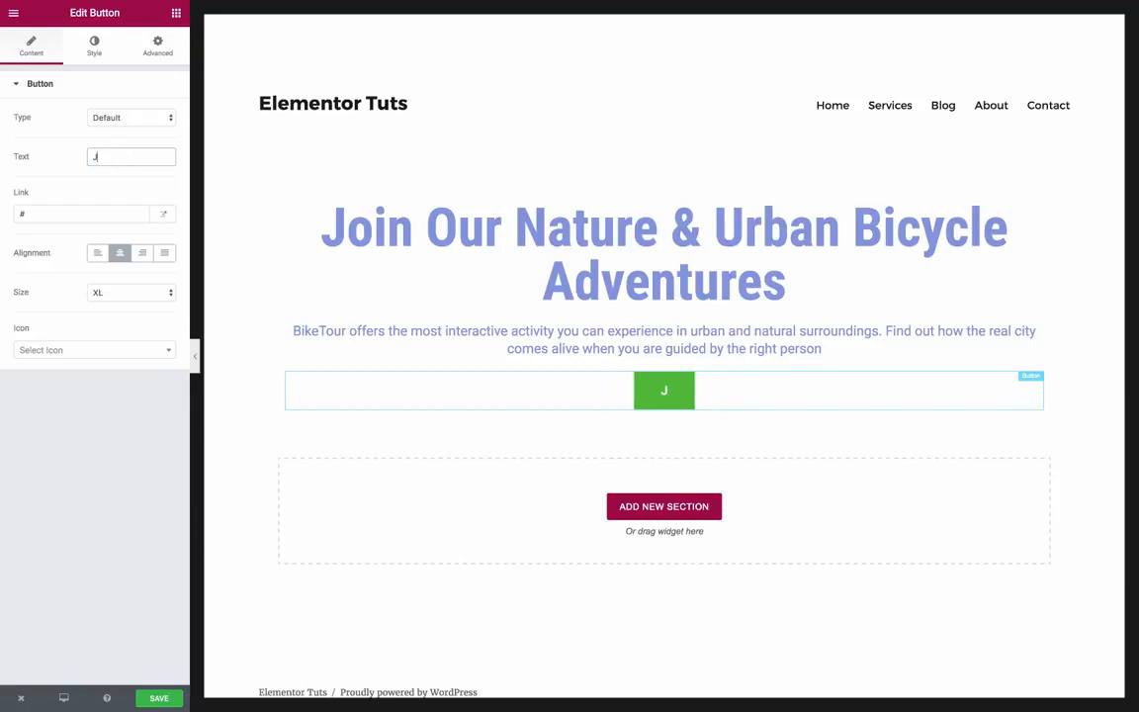
text(oin ou)
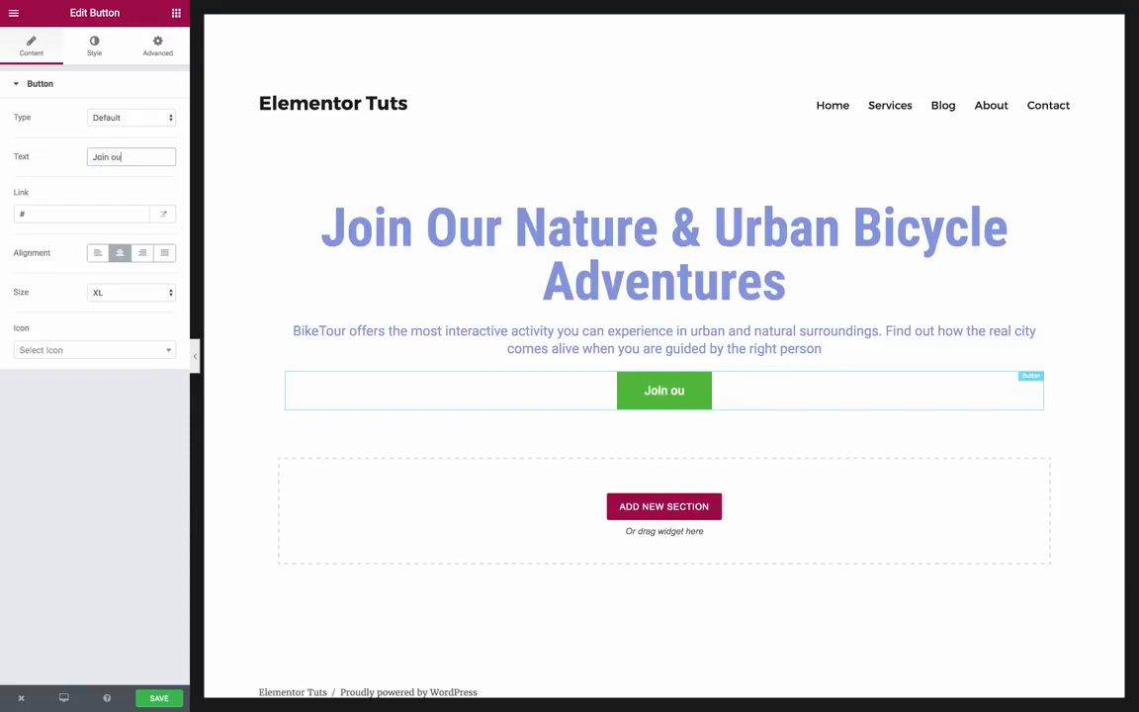
text(r next tri)
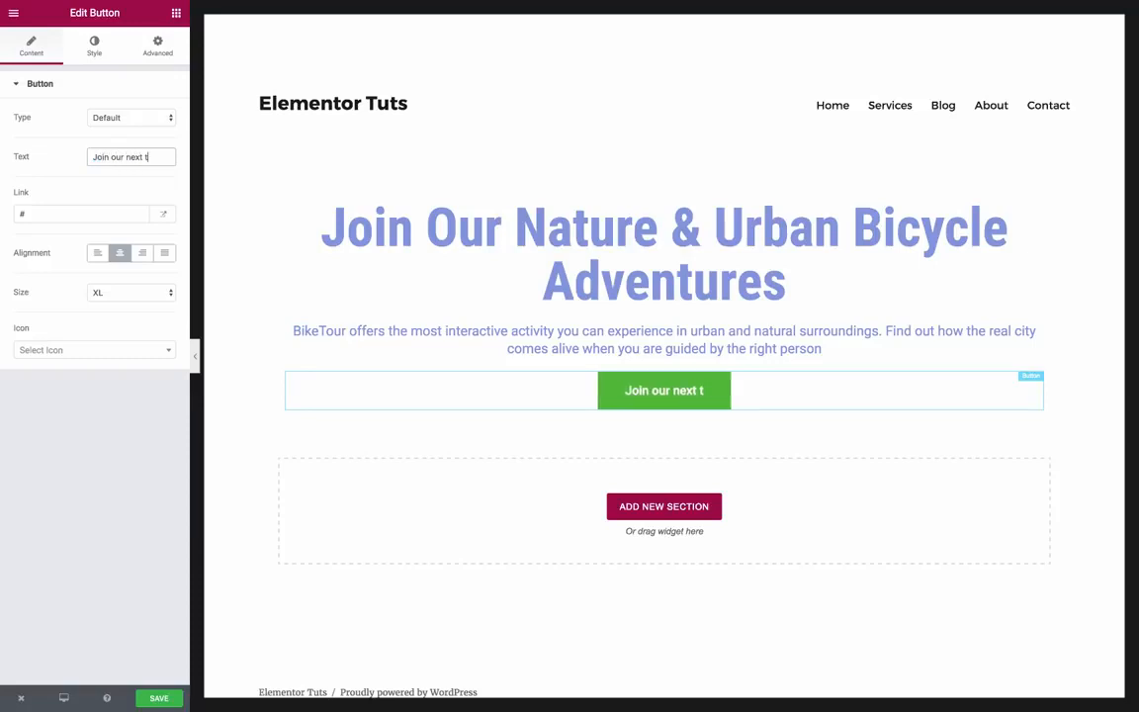
key(BackSpace)
key(BackSpace)
text(or)
key(BackSpace)
text(ur)
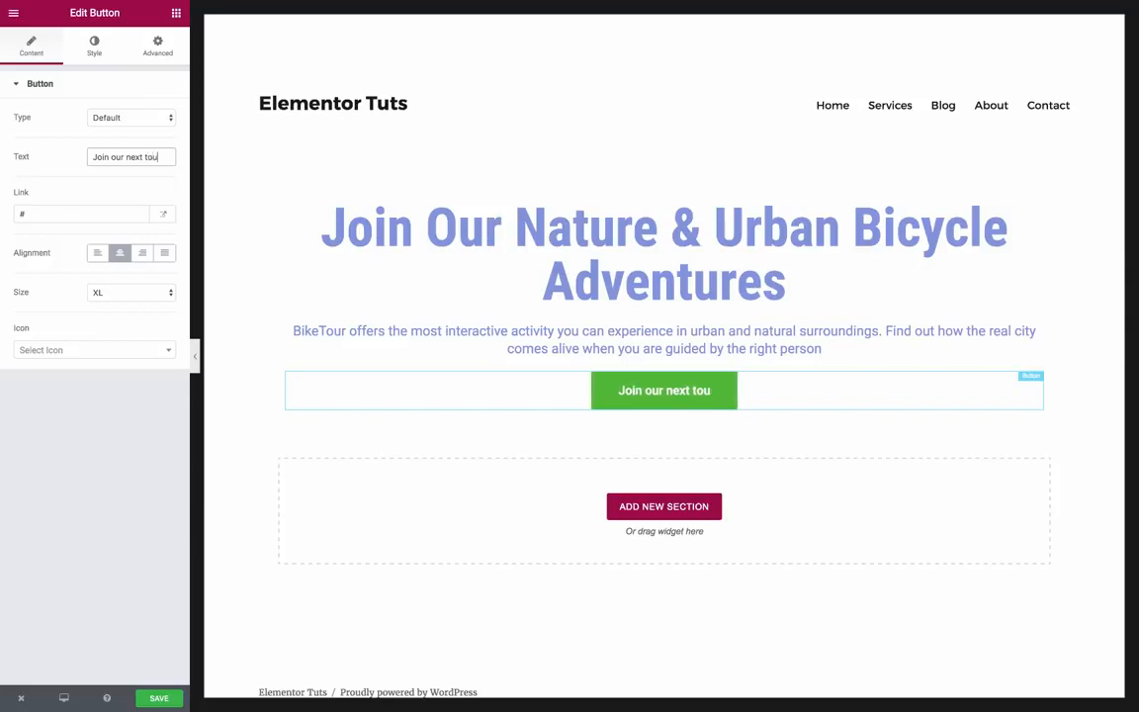
- Round the button's corners with a border radius of 10 px on all sides
click(94, 49)
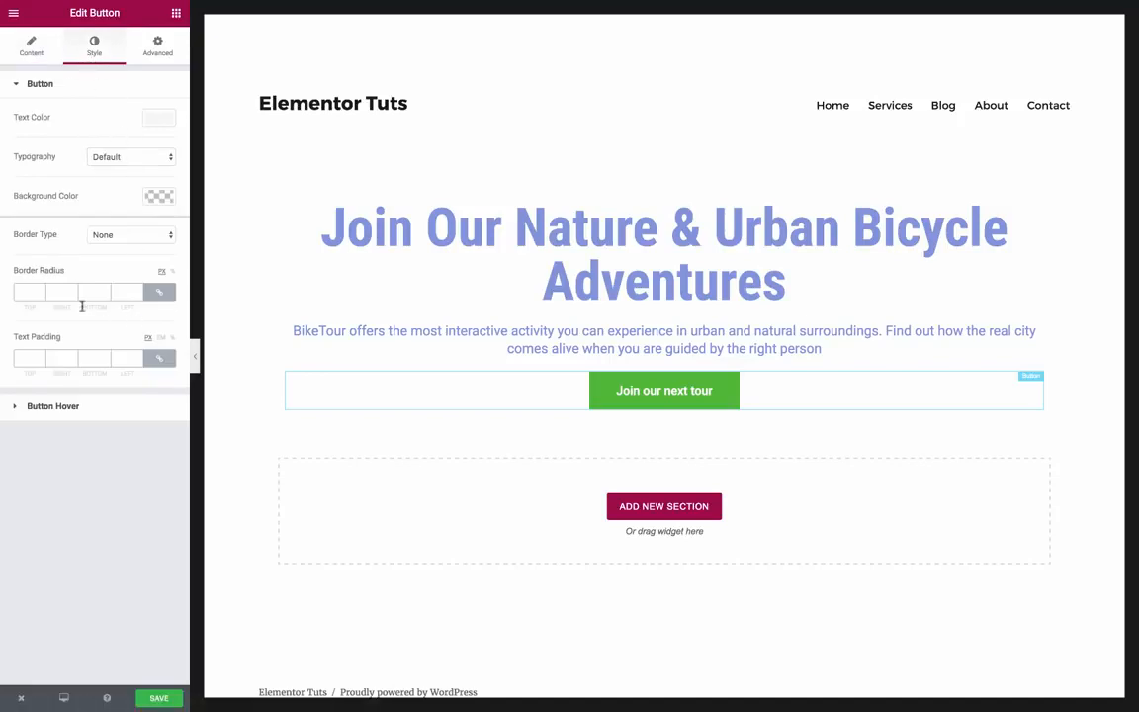
click(32, 292)
text(10)
- Give the button custom typography with a size of 22 px, Uppercase transform and a letter spacing of 3.2
click(112, 158)
click(108, 168)
mouse_move(27, 219)
mouse_down()
mouse_move(47, 219)
mouse_move(38, 222)
mouse_up()
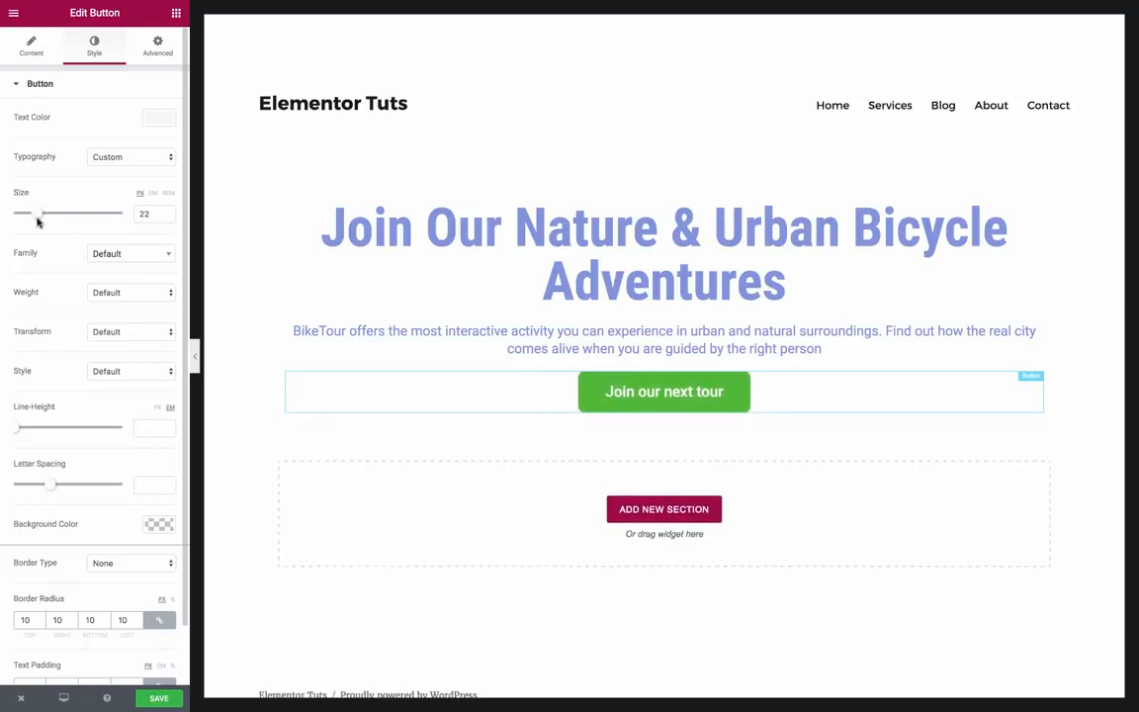
click(102, 342)
click(112, 351)
drag(52, 487, 75, 490)
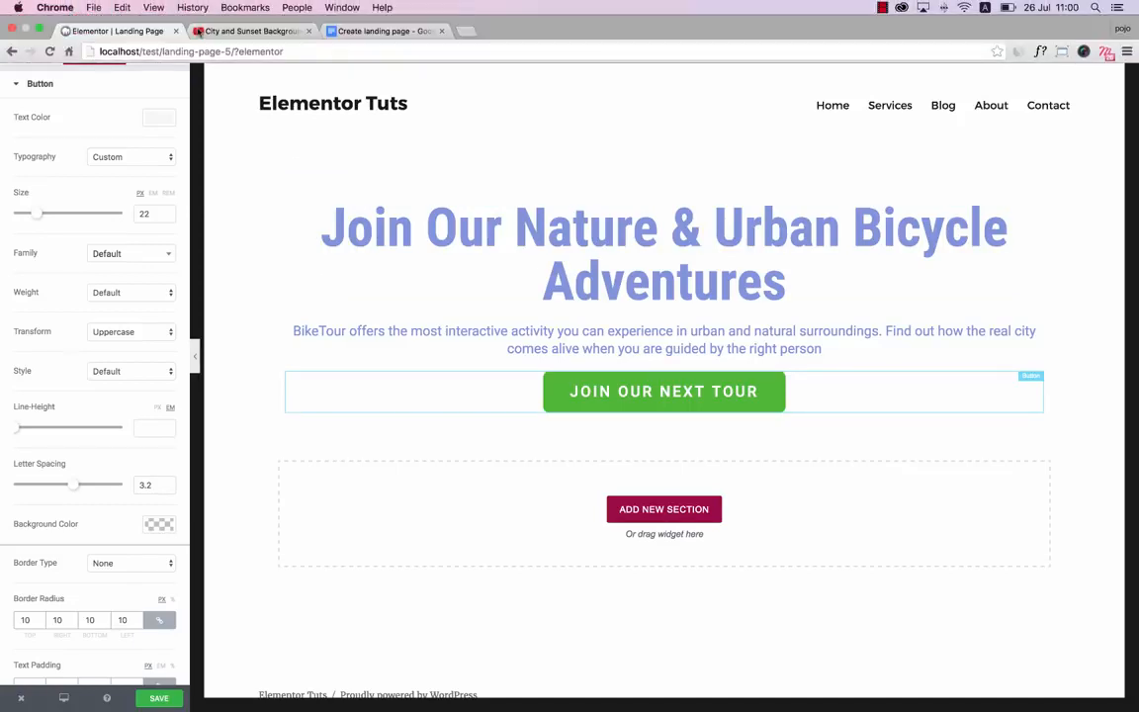
- Switch to YouTube and copy the web address of the "City and Sunset Background HD" video
click(234, 31)
click(228, 53)
key(ctrl+c)
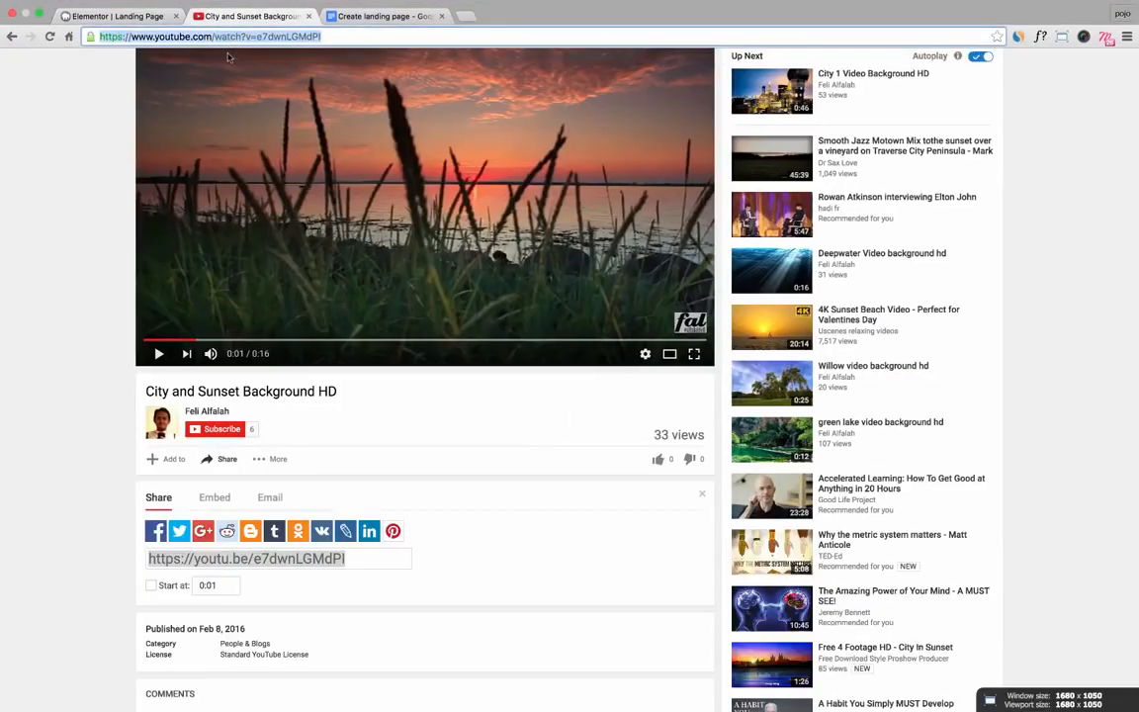
- Return to Elementor and give the section a video background using the copied YouTube link
click(155, 19)
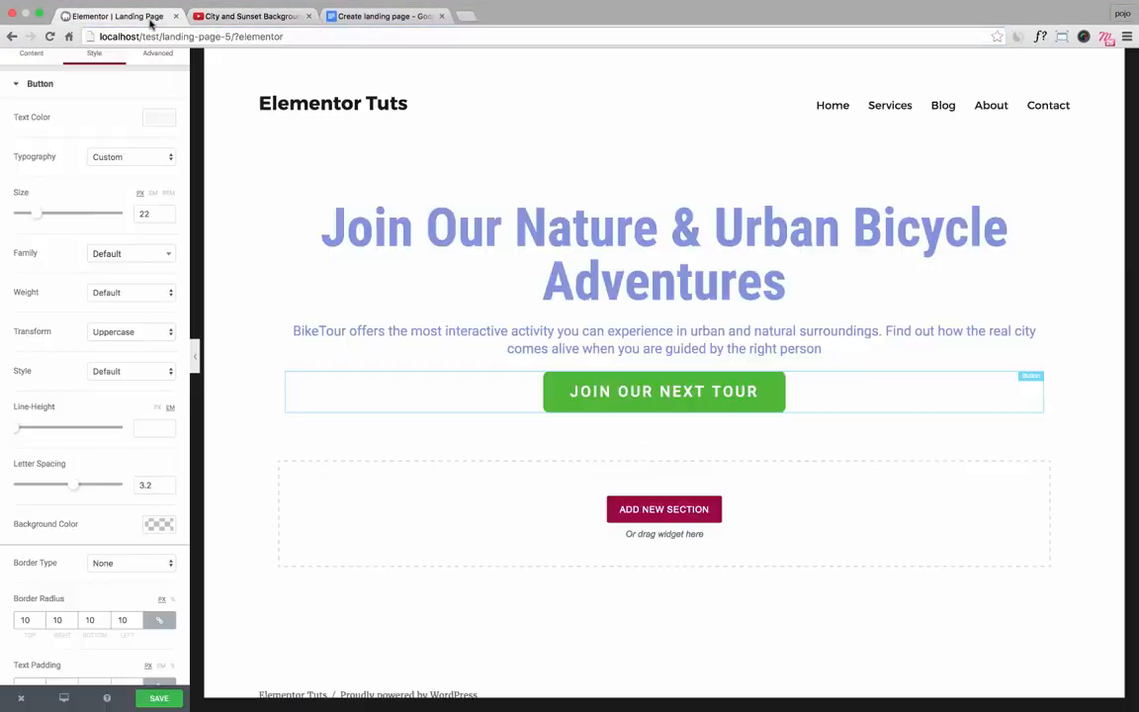
click(330, 185)
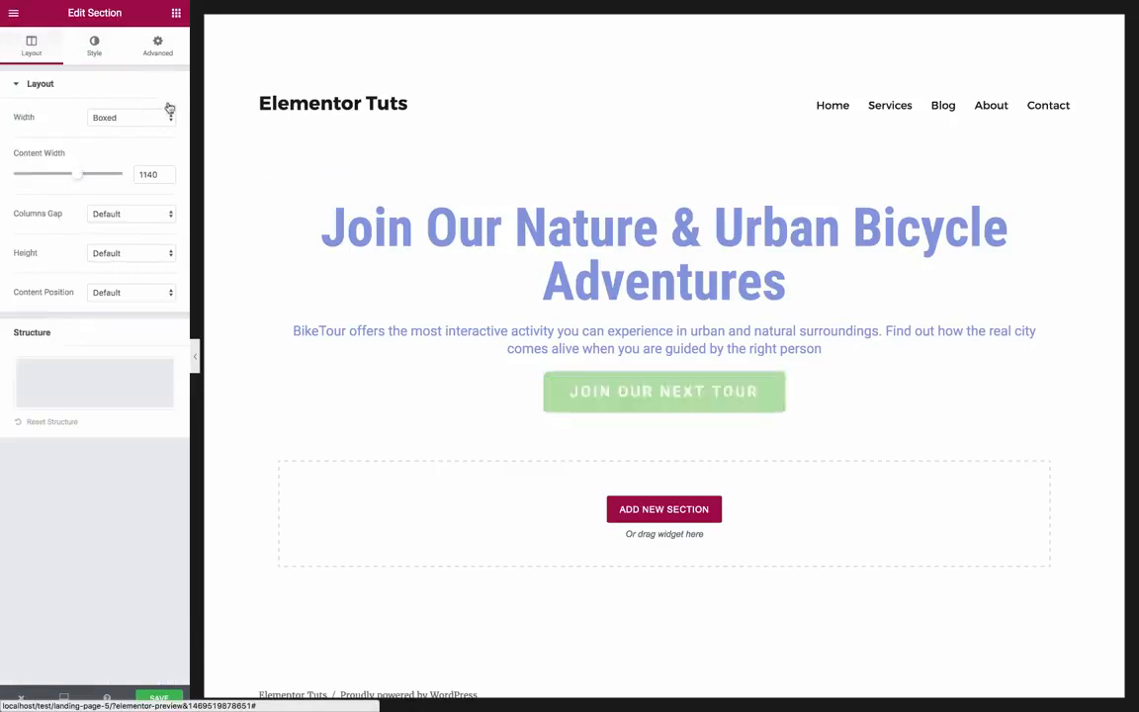
click(94, 45)
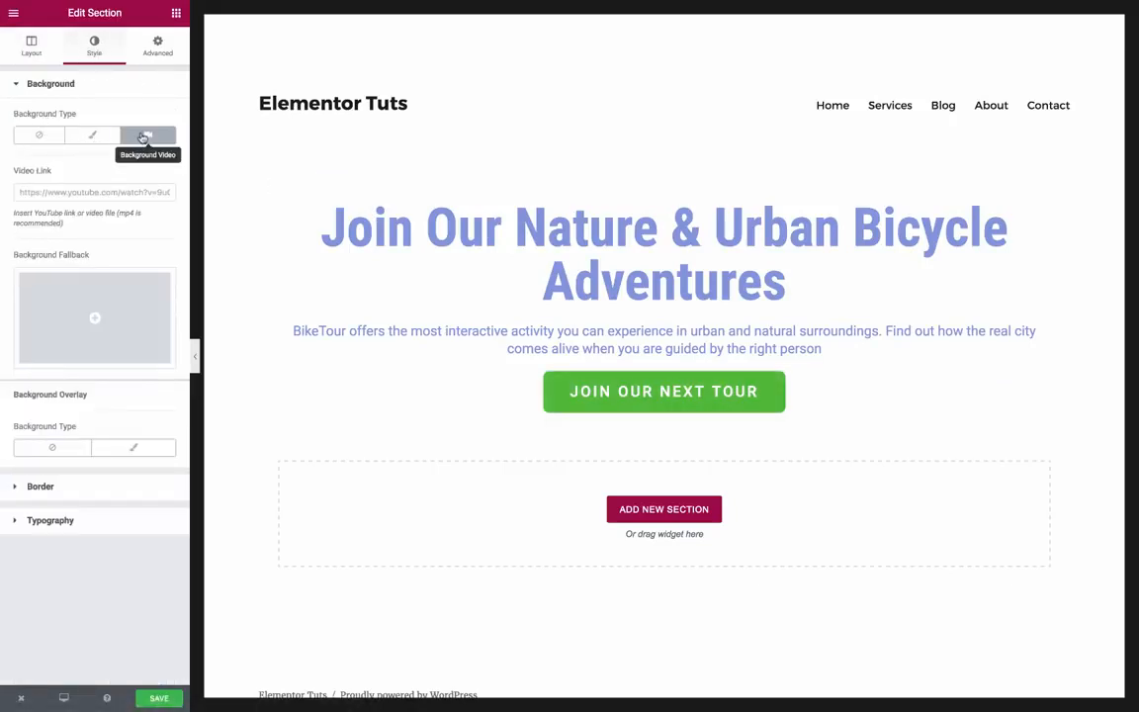
click(119, 190)
key(ctrl+v)
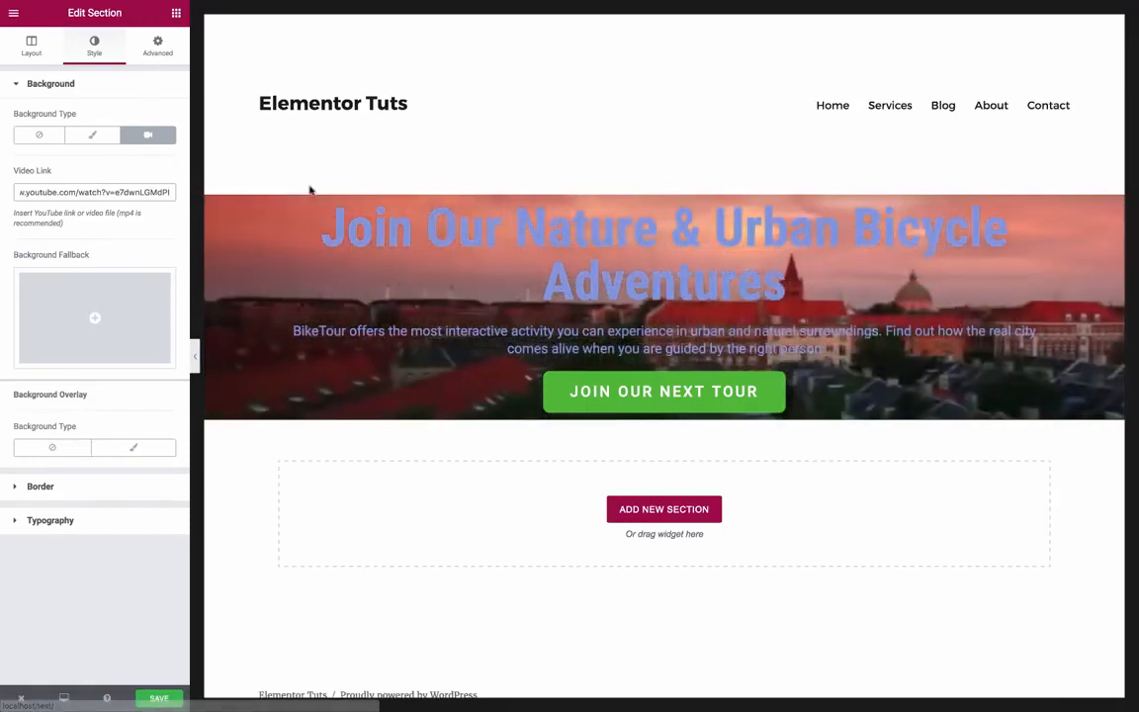
- Unlink the section's padding values and set both the top and bottom padding to 80 px
click(157, 46)
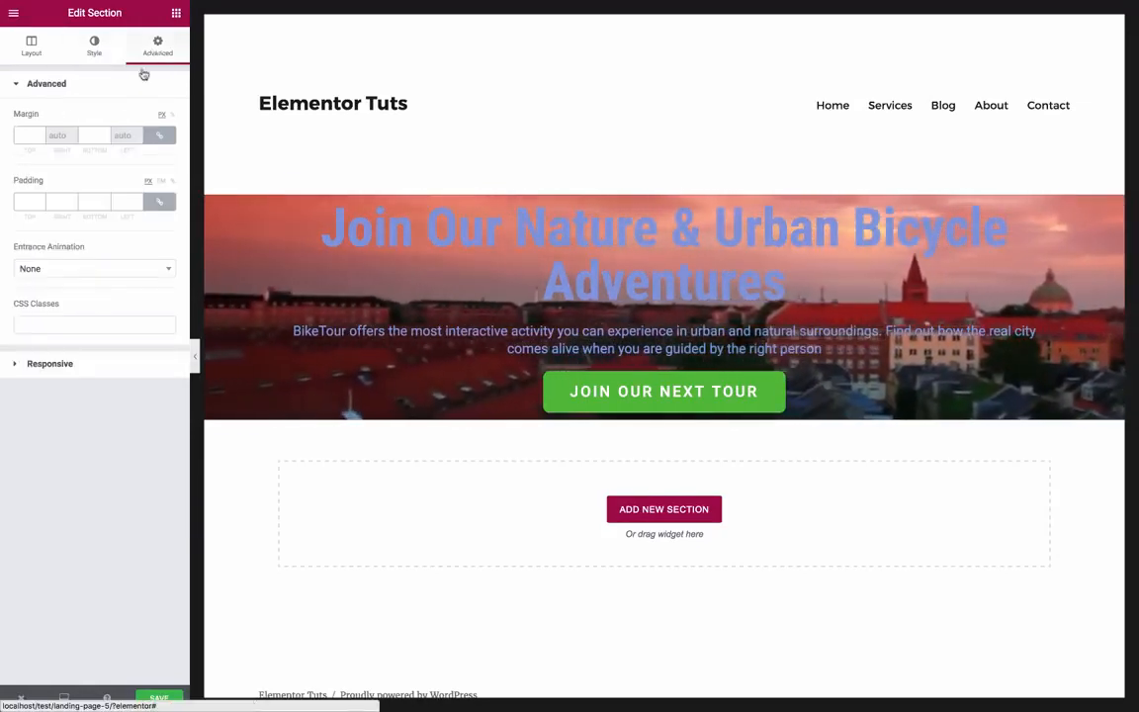
click(159, 201)
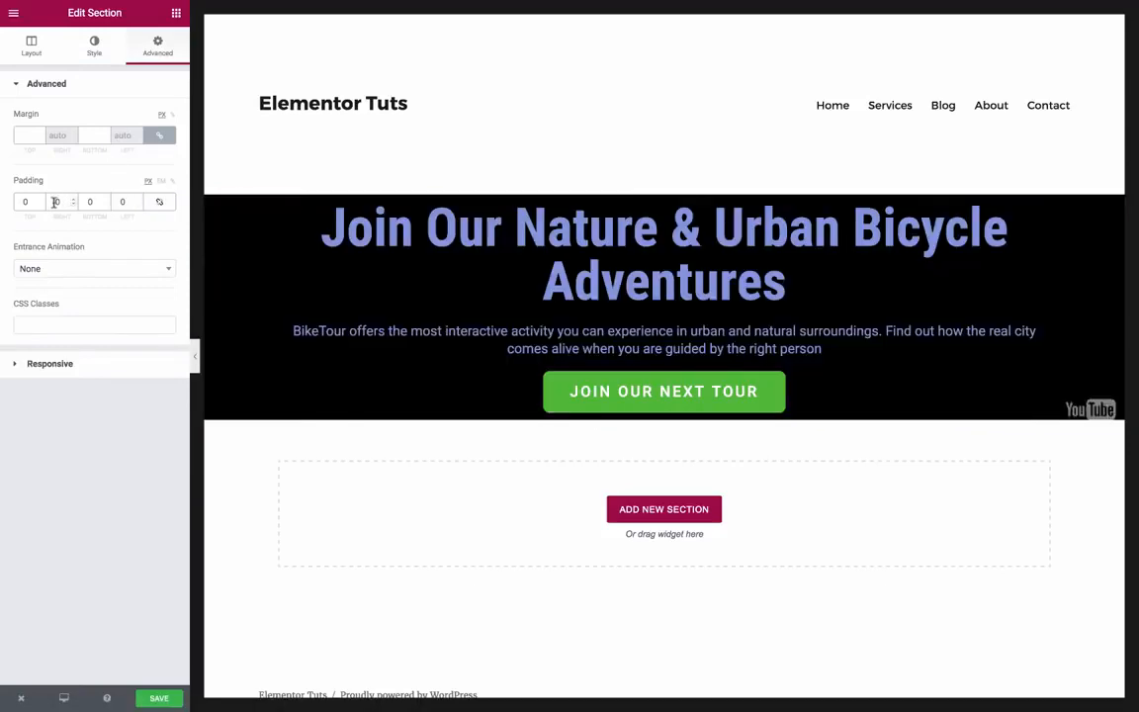
double_click(30, 202)
text(80)
key(Tab)
key(Tab)
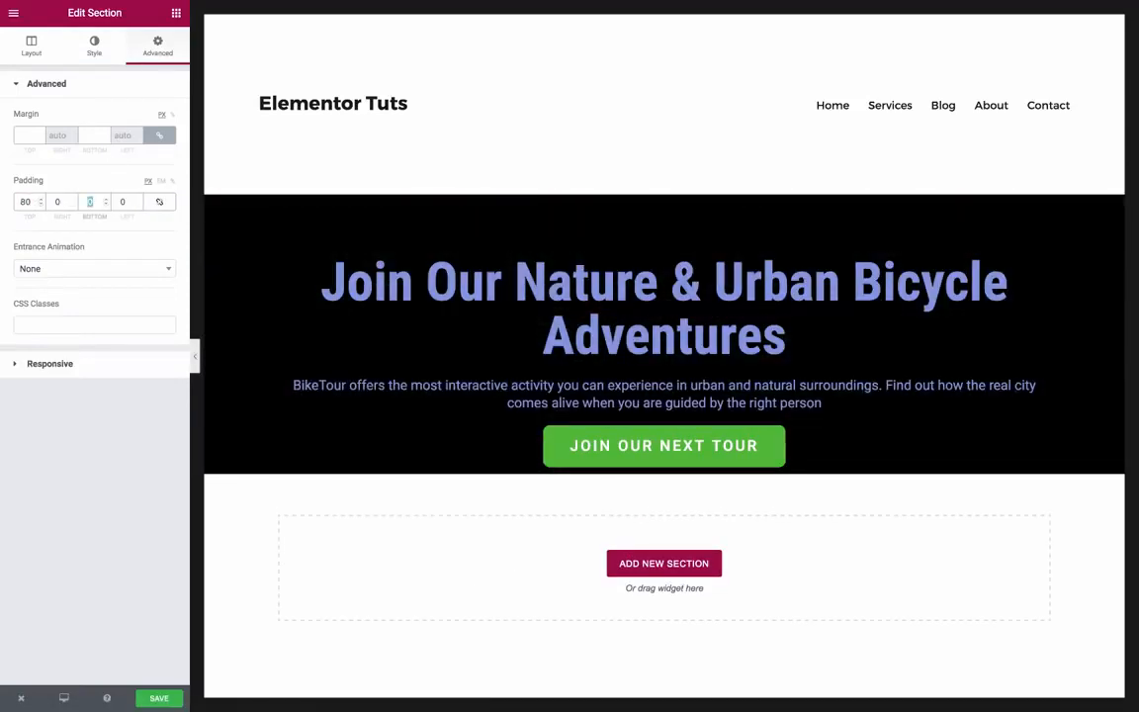
text(80)
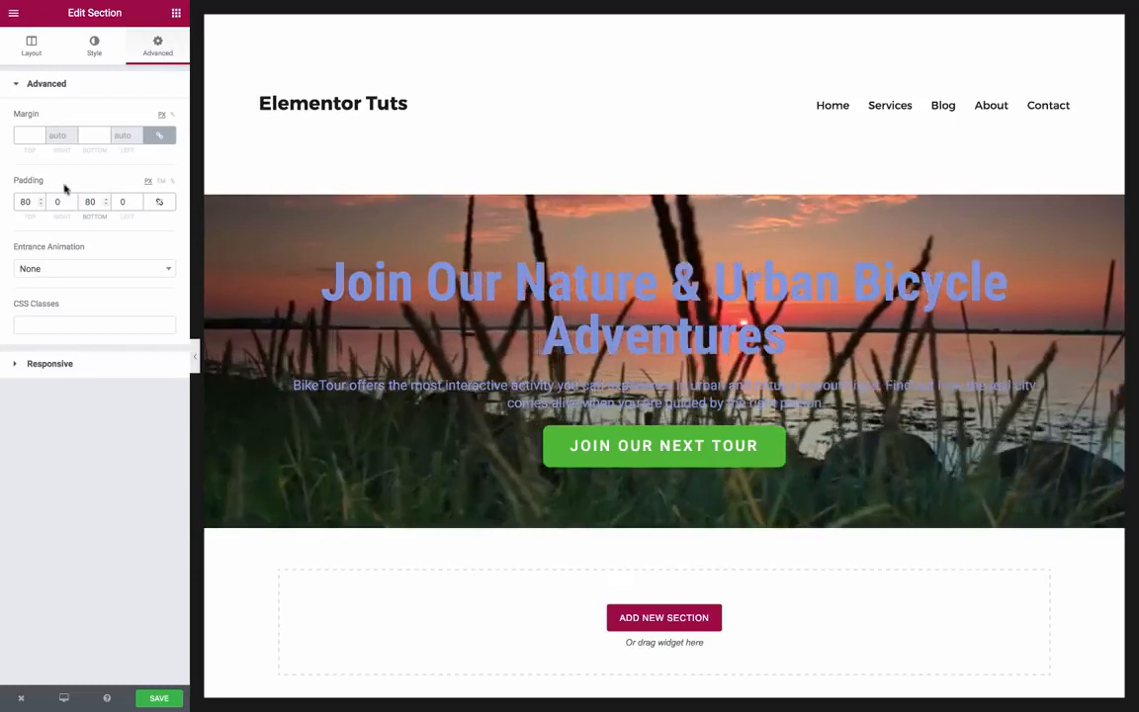
- Set the text color of the "Join Our Nature & Urban Bicycle Adventures" heading to white (#ffffff)
click(335, 279)
click(113, 55)
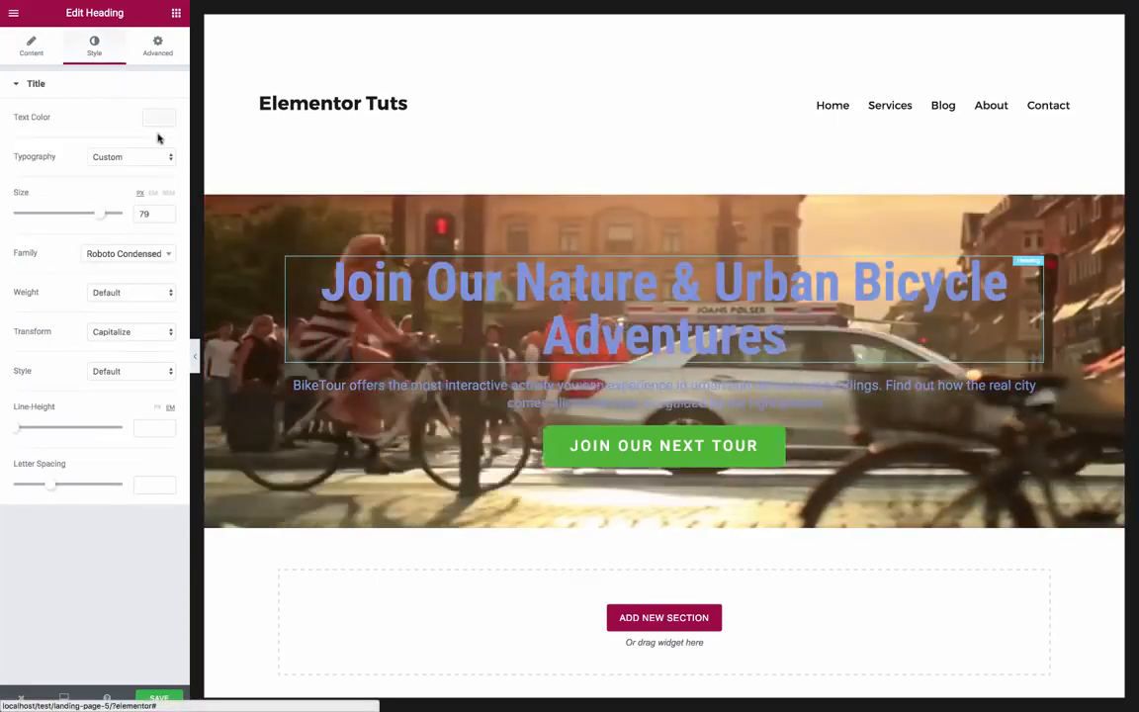
click(158, 117)
click(36, 264)
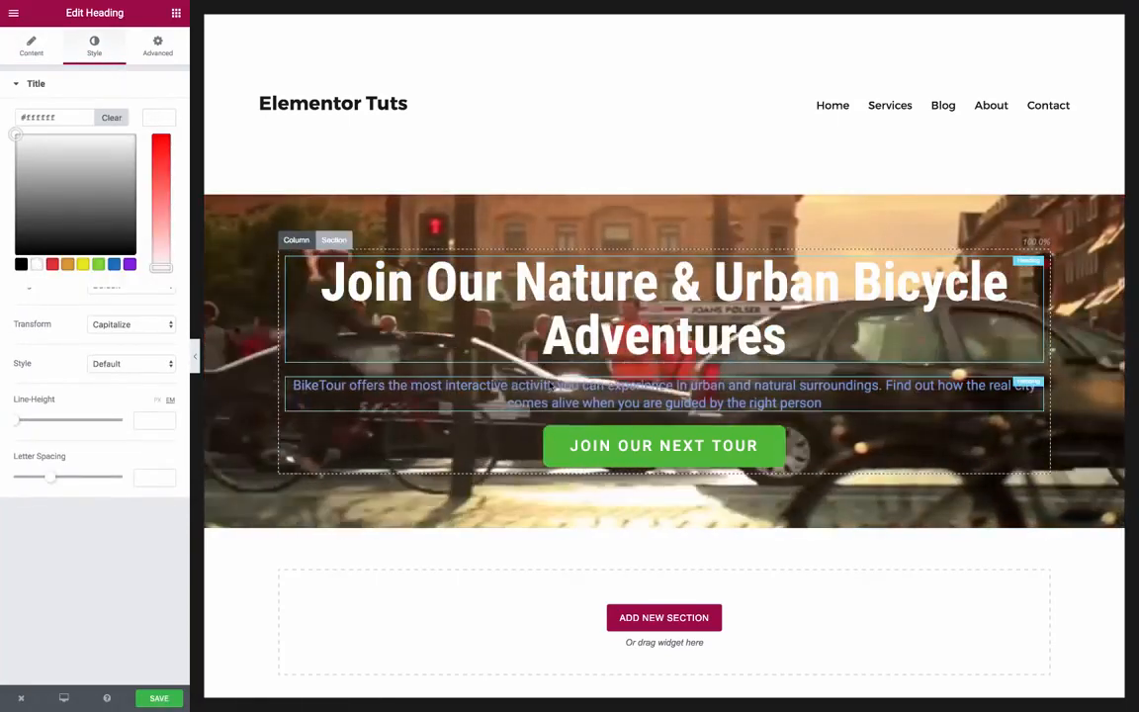
- Set the BikeTour description's text color to white (#ffffff)
click(395, 392)
click(93, 42)
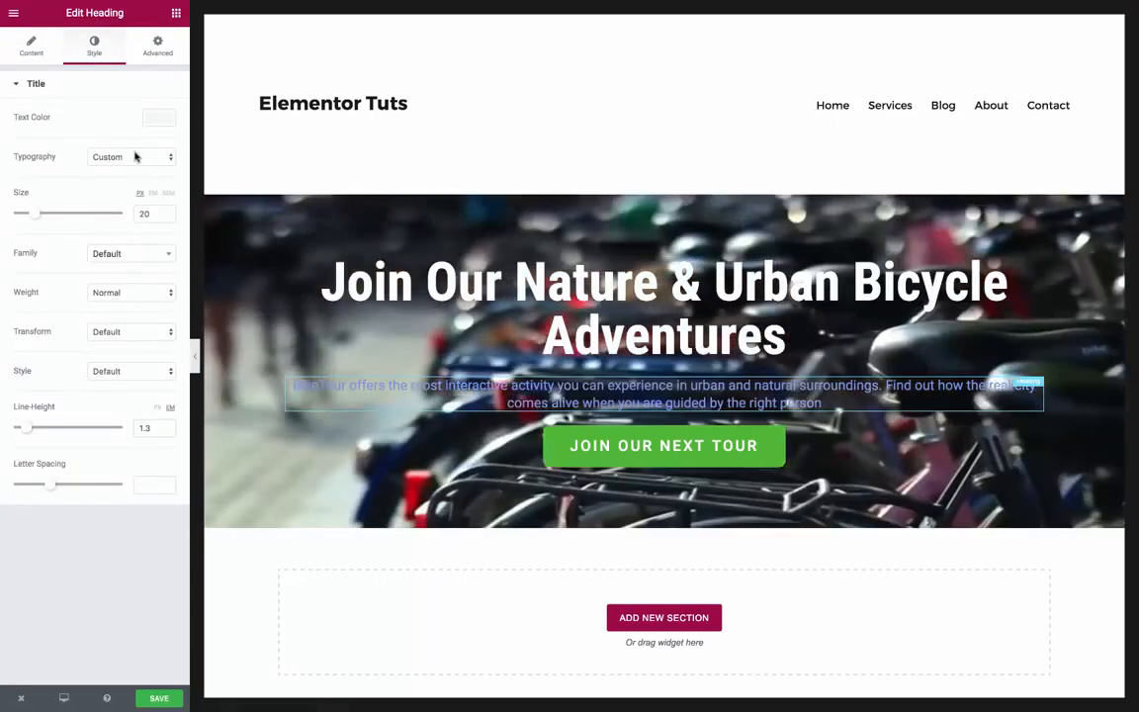
click(160, 117)
click(37, 264)
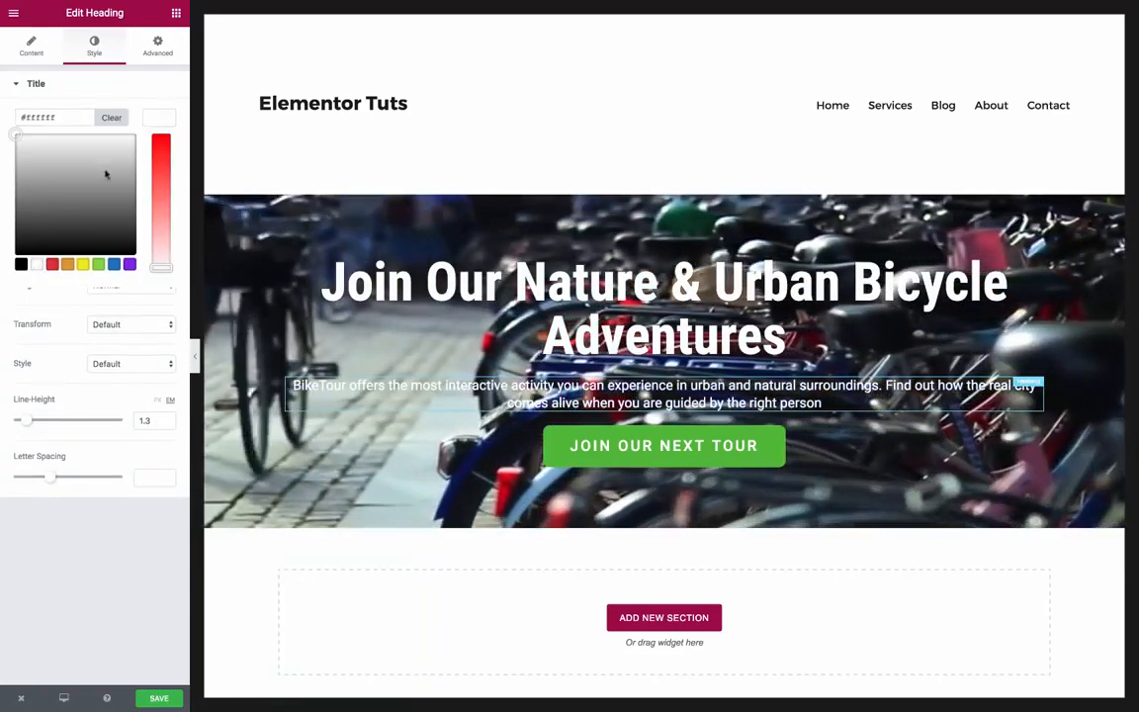
click(170, 119)
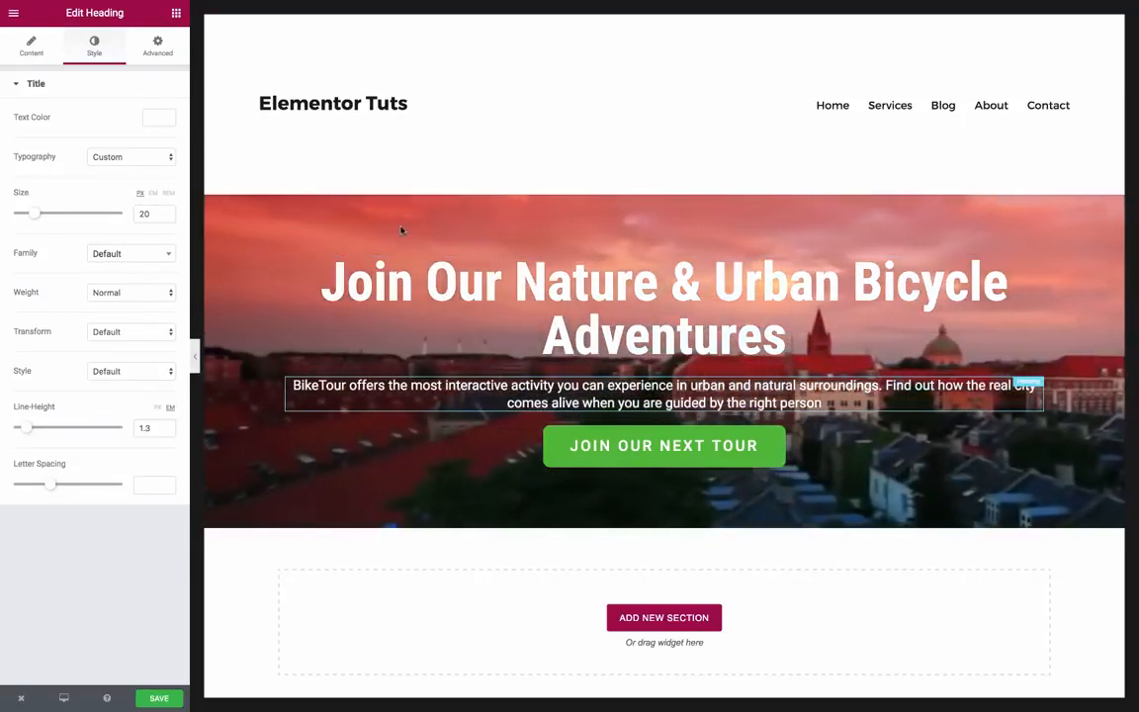
- Add a Classic background overlay to the video section in dark purple (#39137f)
click(334, 239)
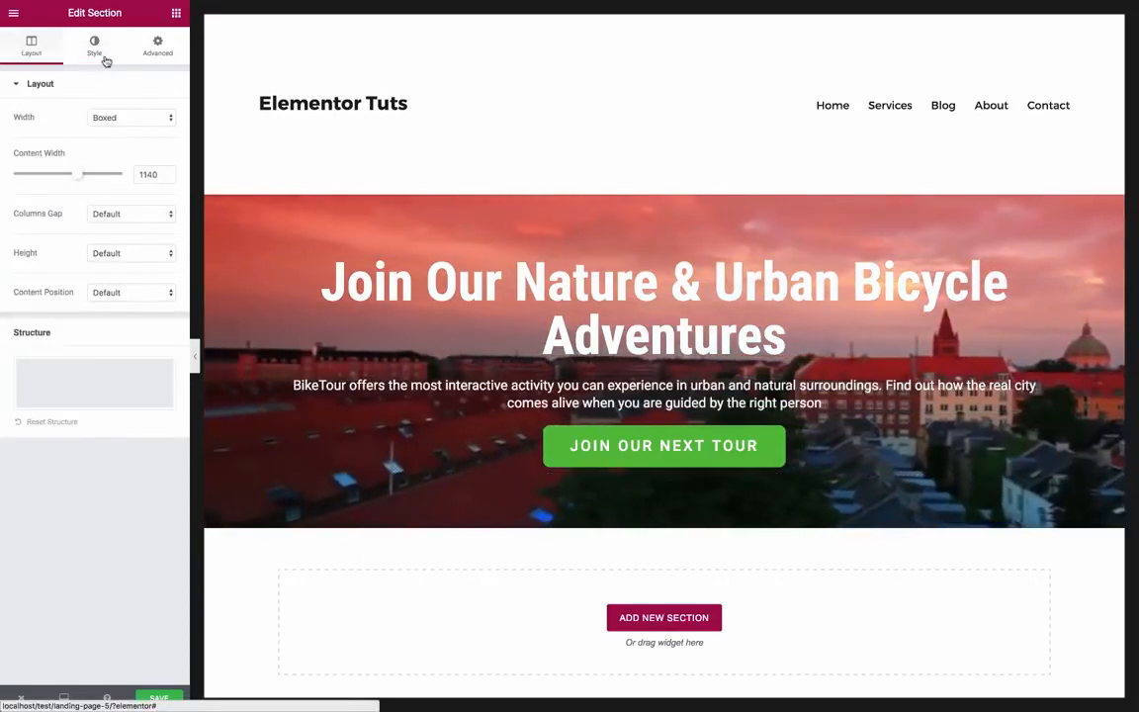
click(104, 56)
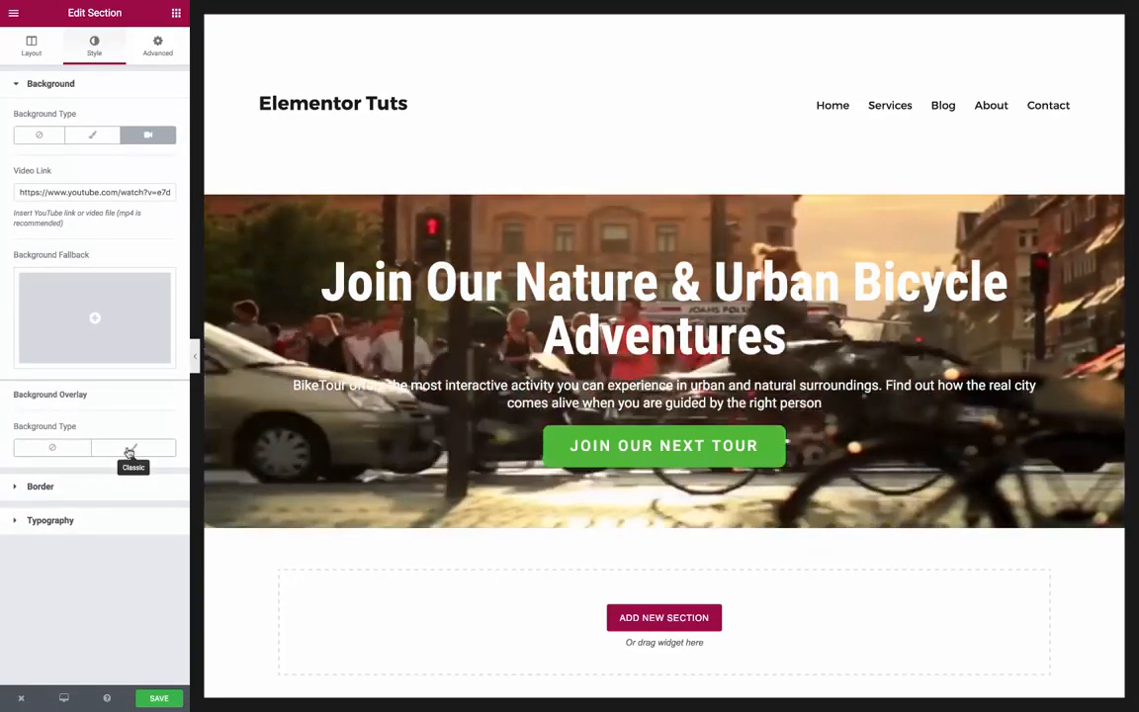
click(130, 452)
scroll(113, 435, down, 2)
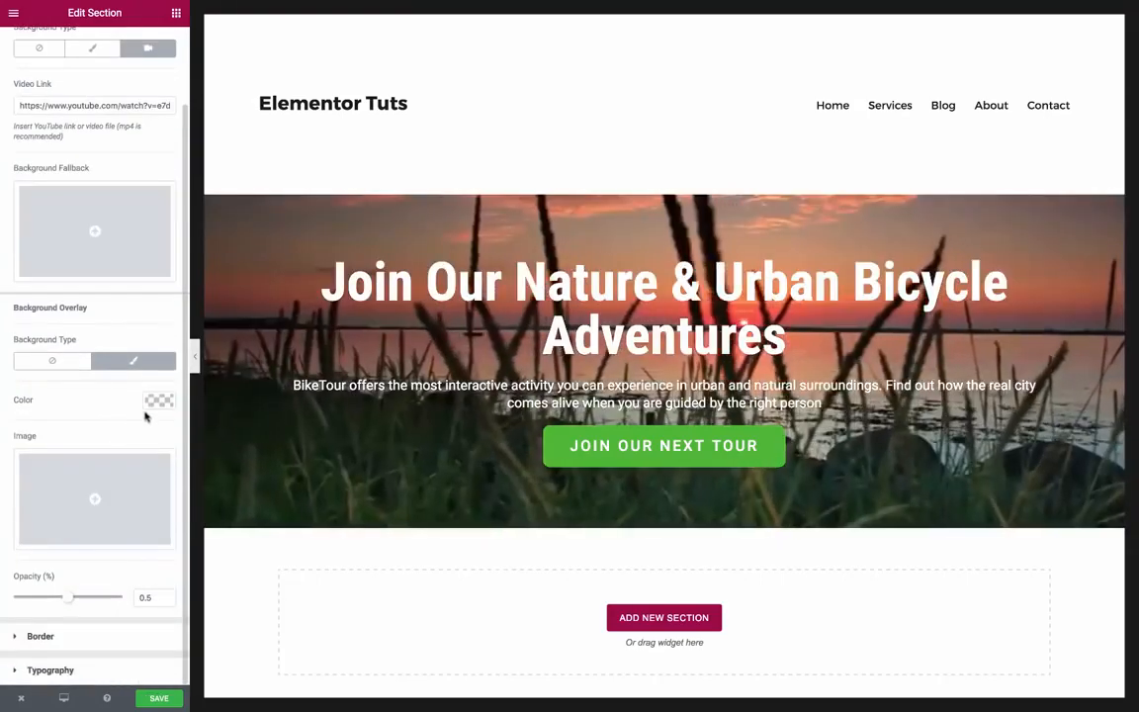
click(154, 403)
click(129, 548)
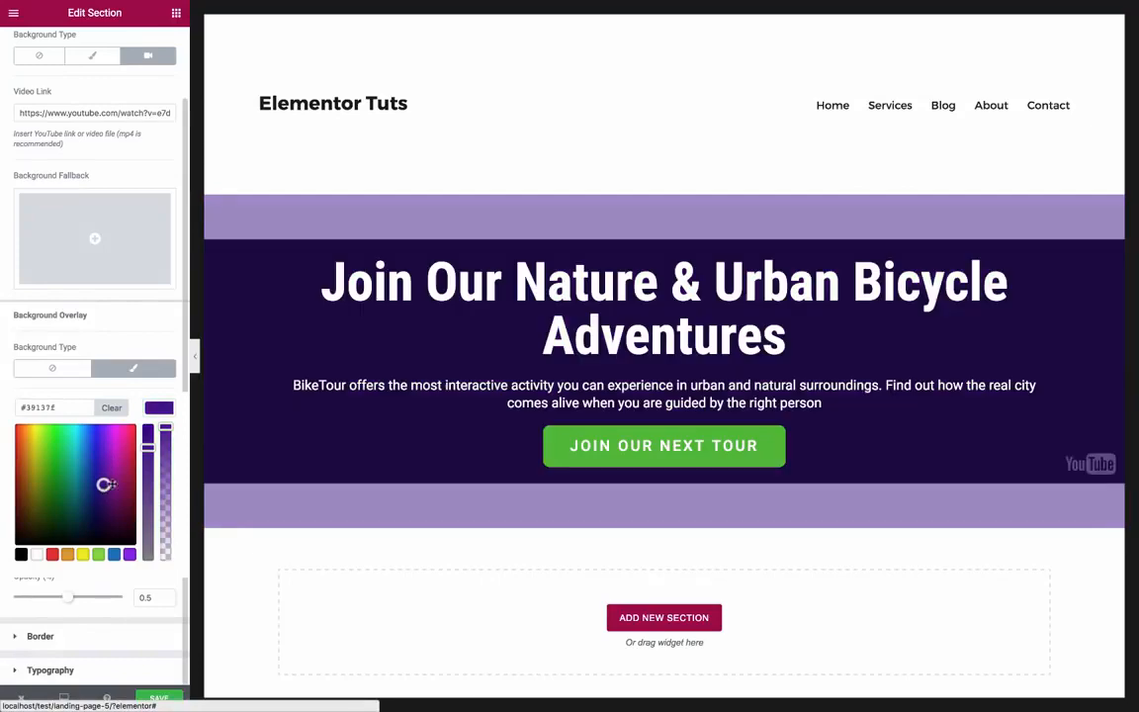
click(153, 410)
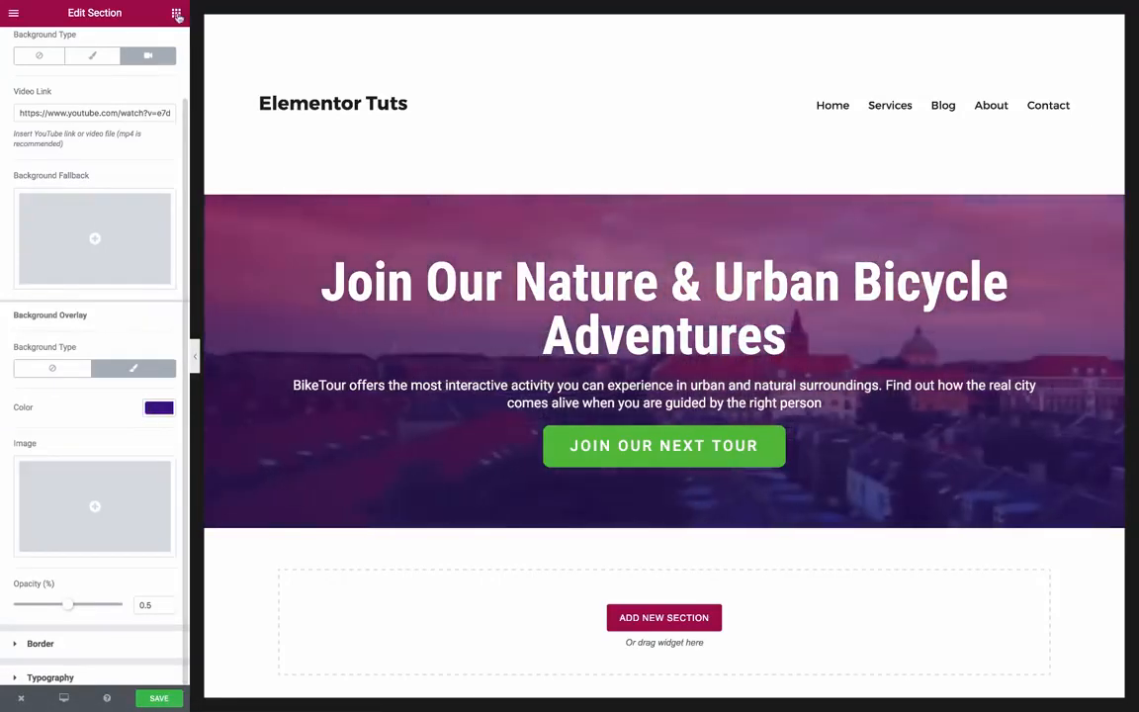
- Add an Icon Box widget above the main heading and choose the bicycle icon for it
click(176, 14)
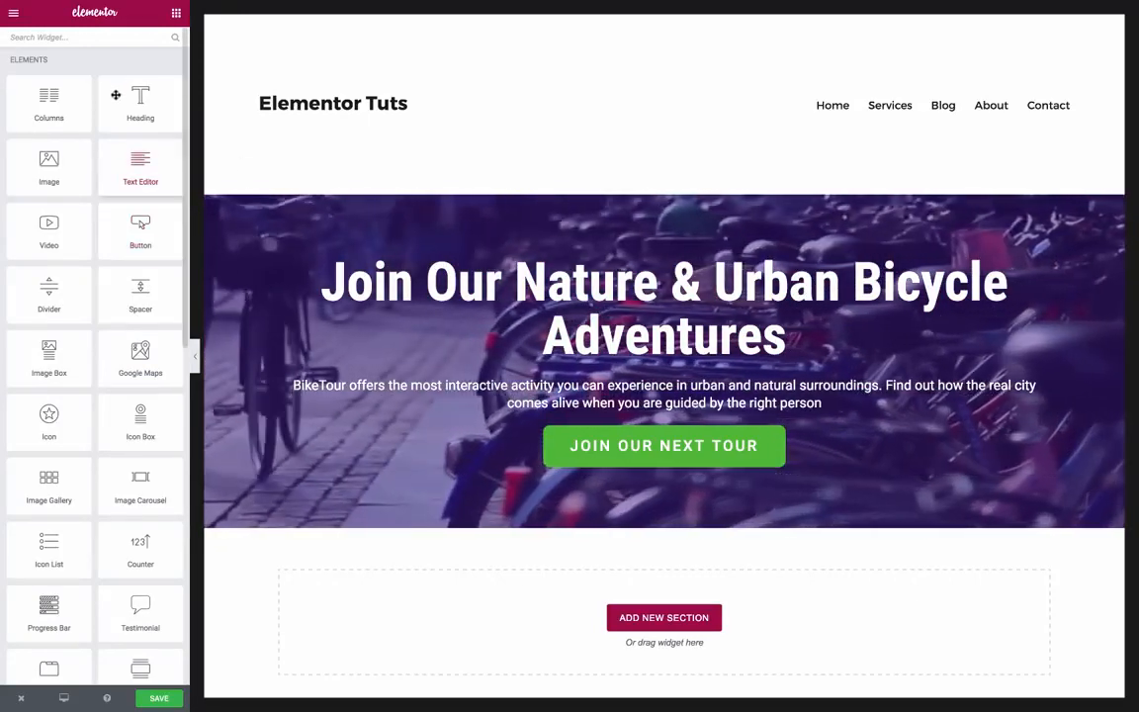
click(105, 38)
text(ico)
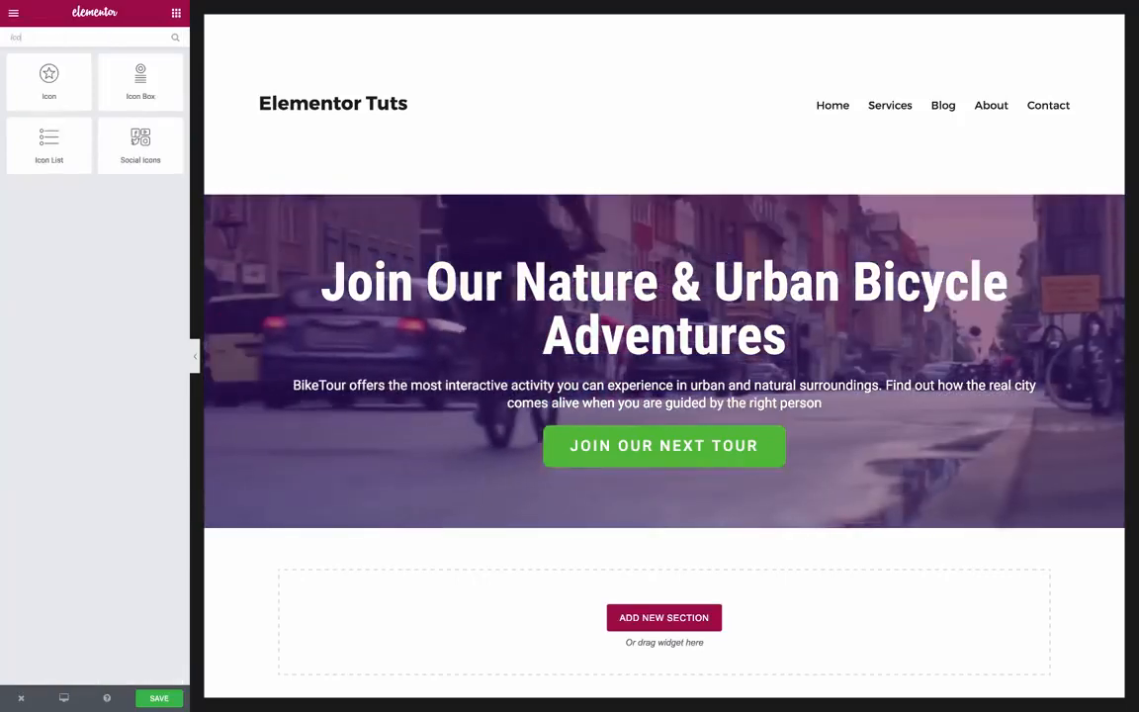
drag(586, 263, 590, 262)
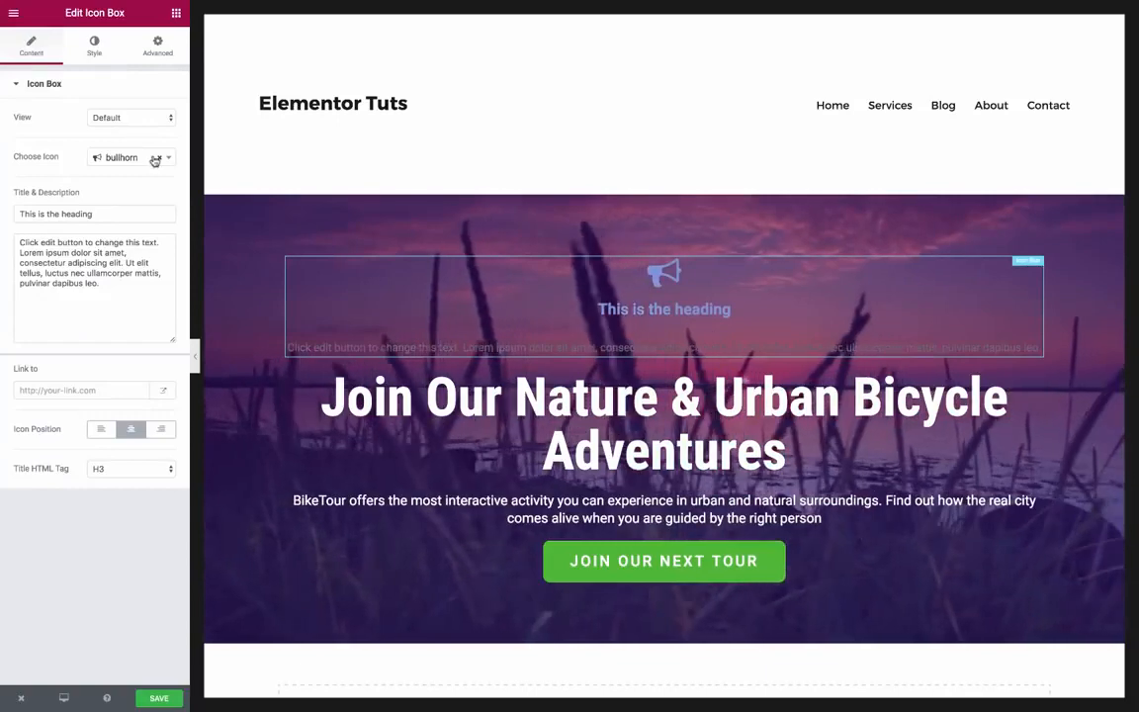
click(146, 158)
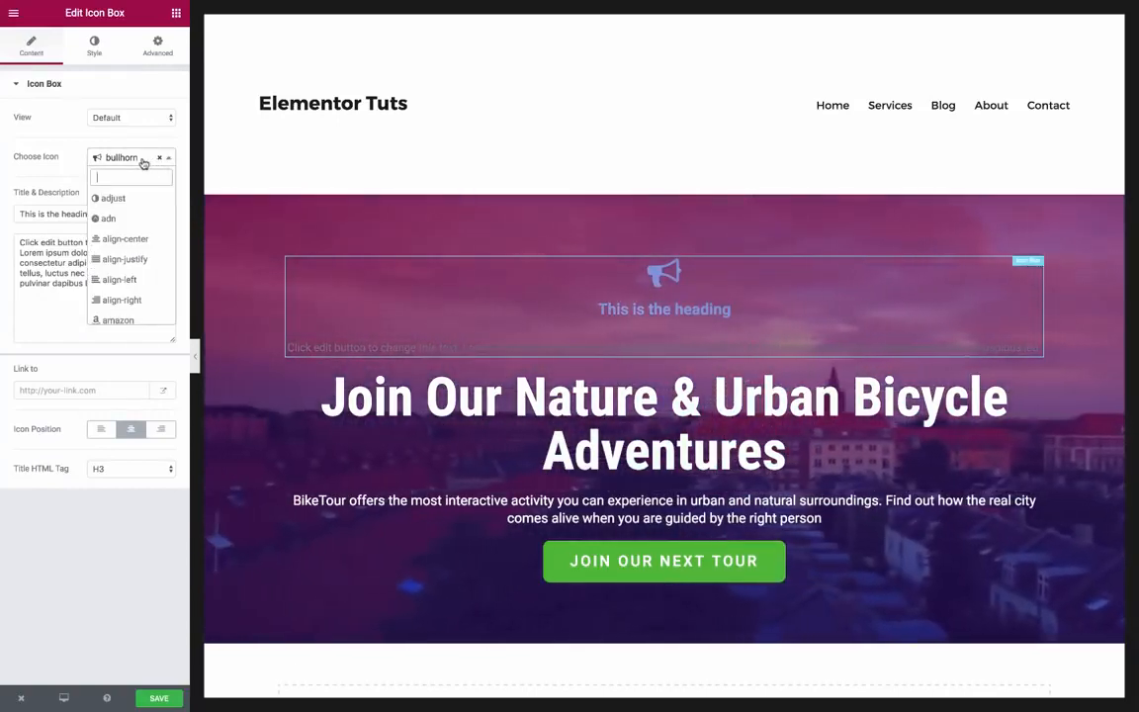
key(Return)
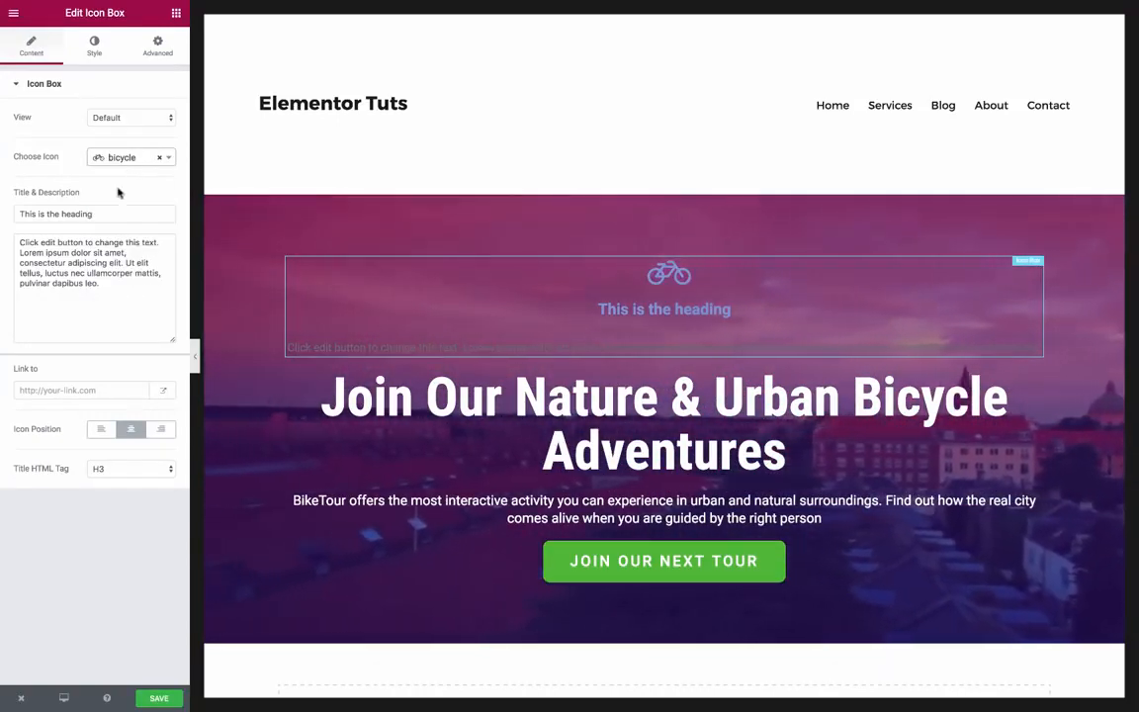
- Set the icon box's title to "BikeTour" and clear its description text
click(104, 213)
key(ctrl+a)
text(Bi)
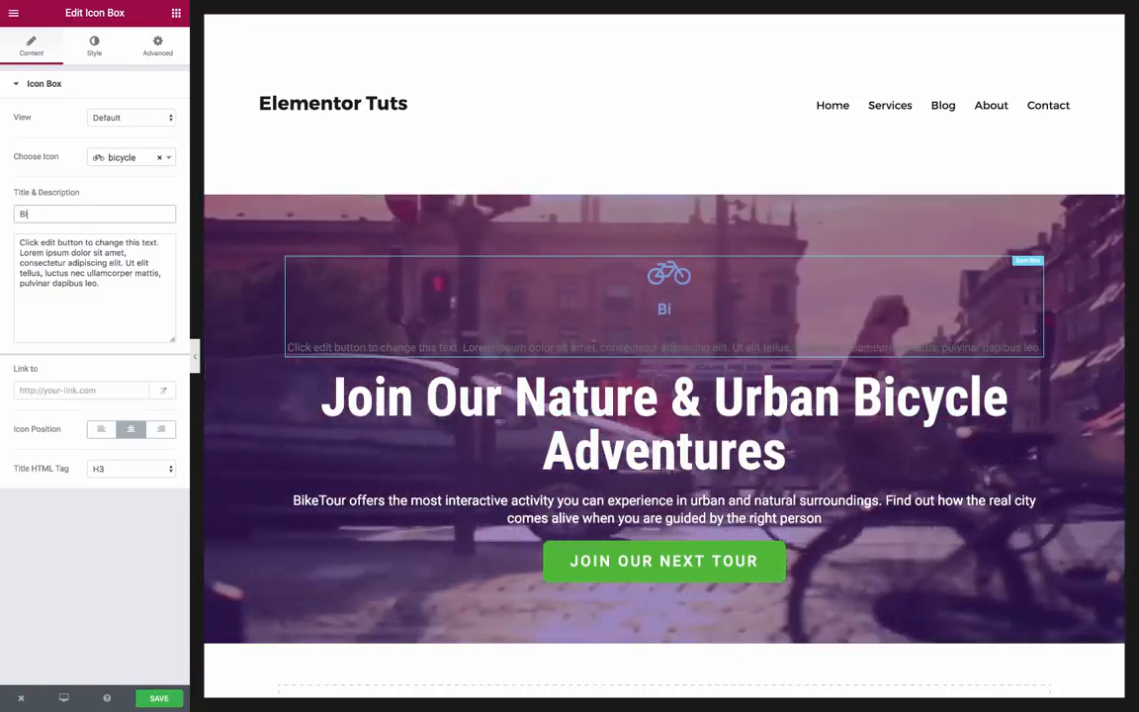
text(keT)
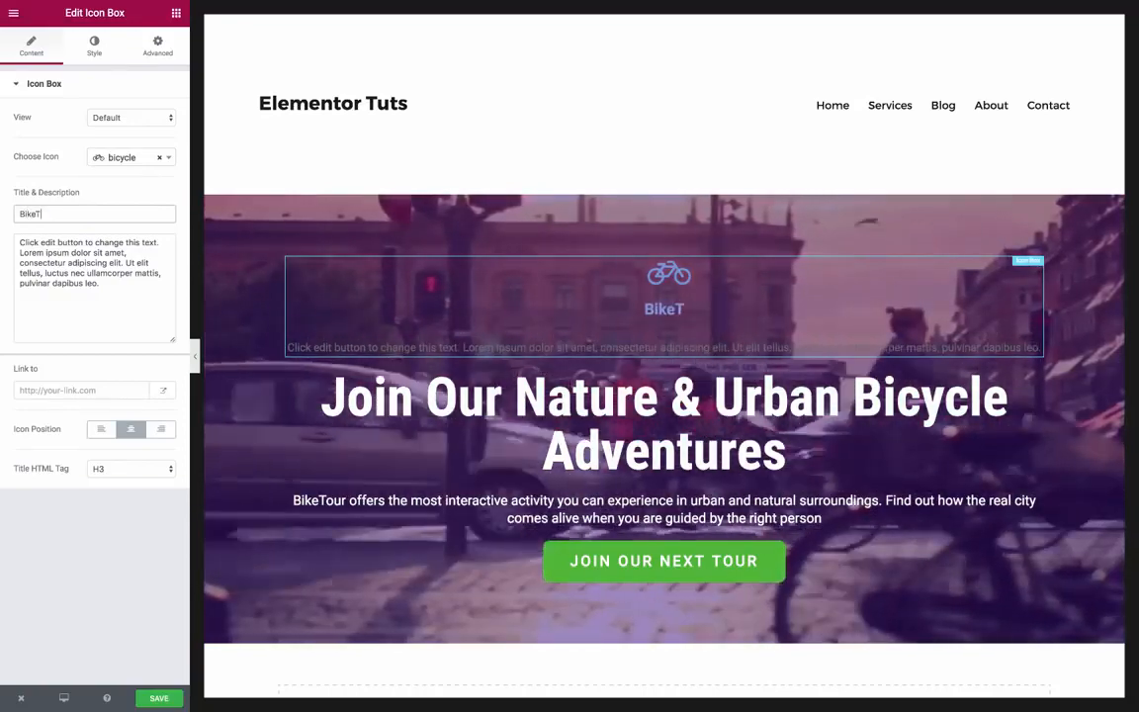
text(our)
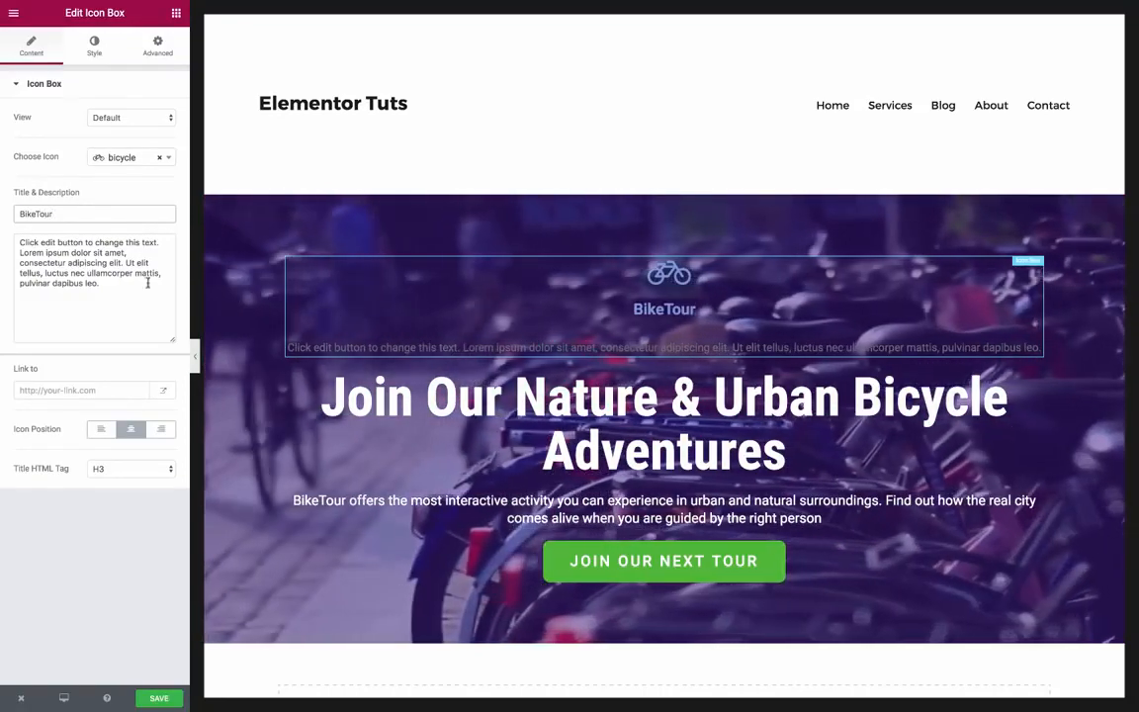
drag(147, 283, 20, 242)
key(BackSpace)
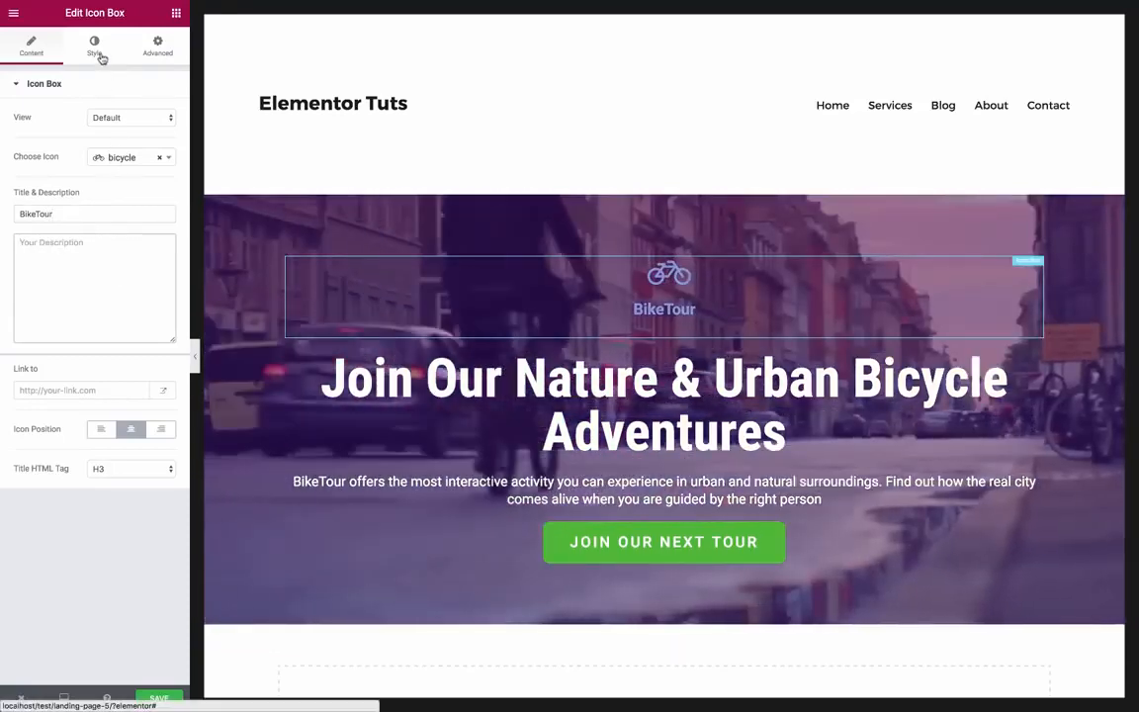
- Set the icon box's primary icon color to a light purple and copy its hex code
click(95, 48)
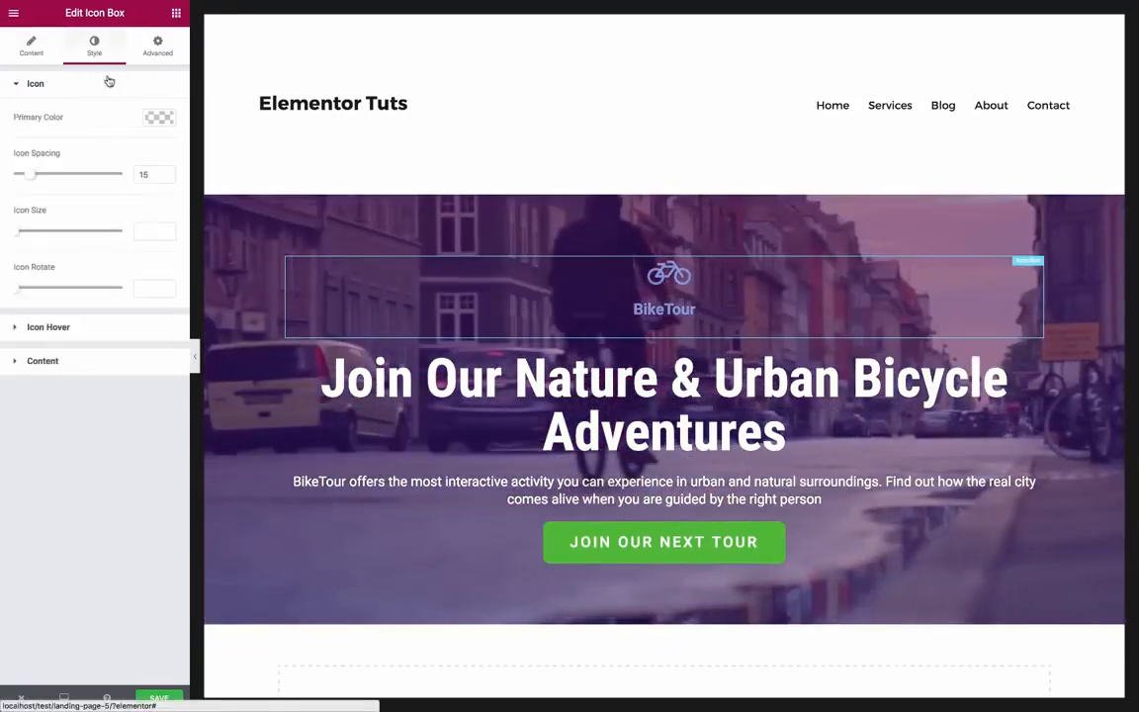
click(149, 121)
click(130, 265)
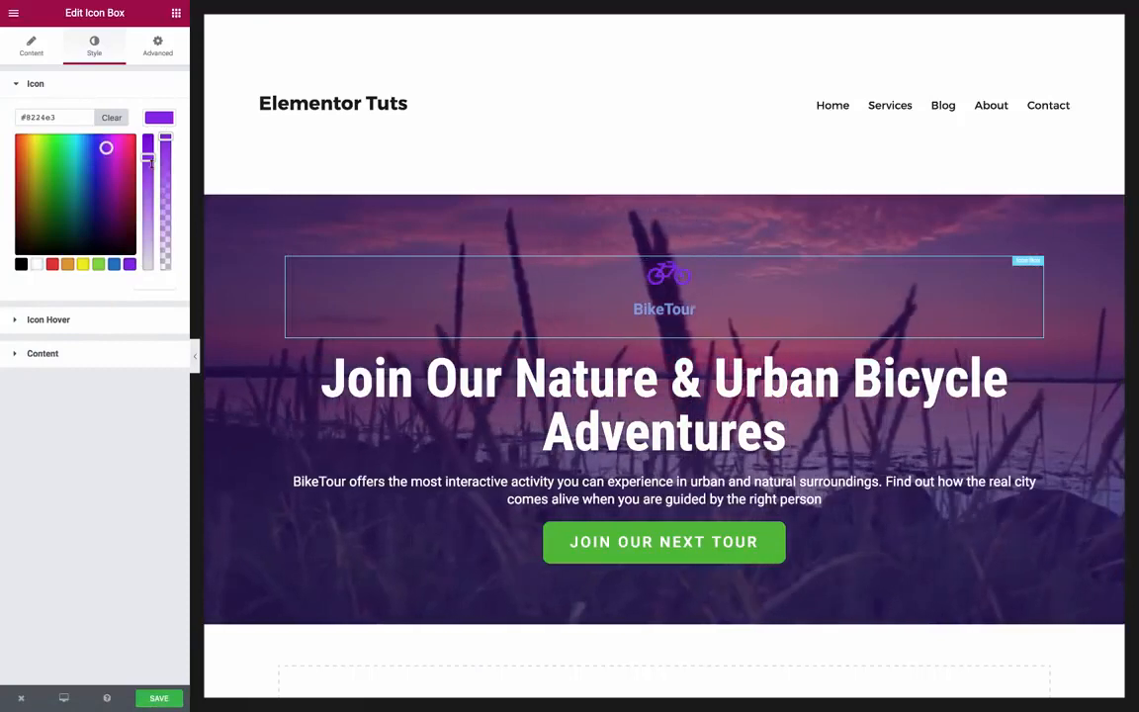
drag(151, 164, 146, 212)
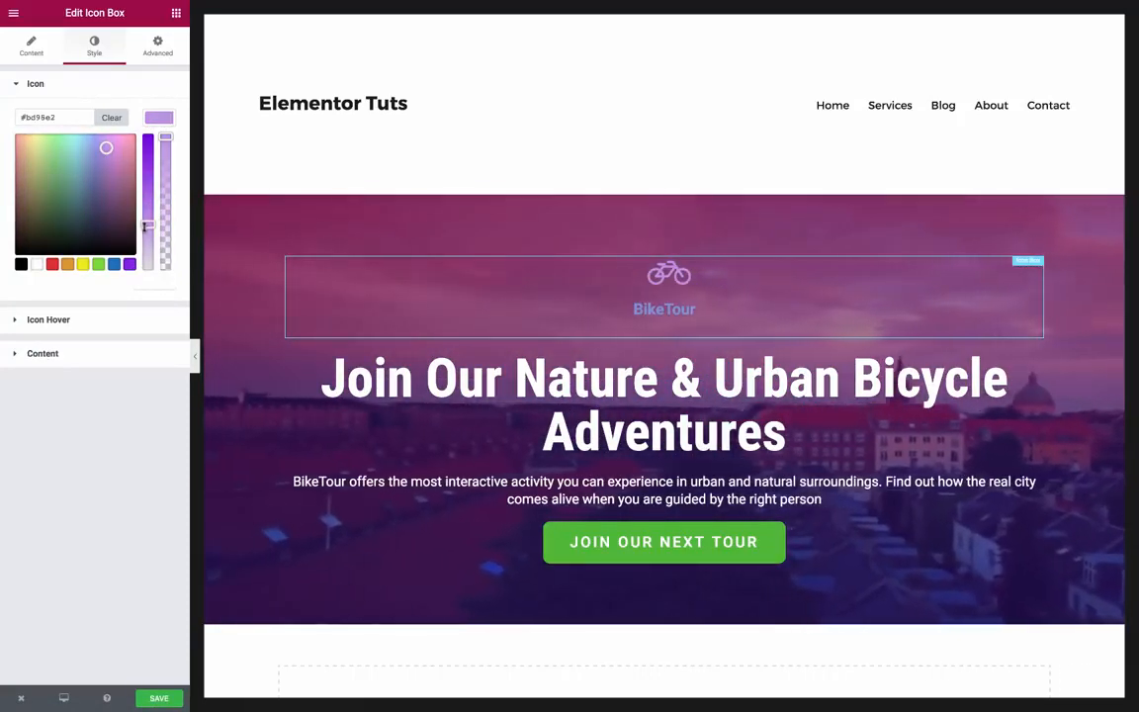
triple_click(39, 120)
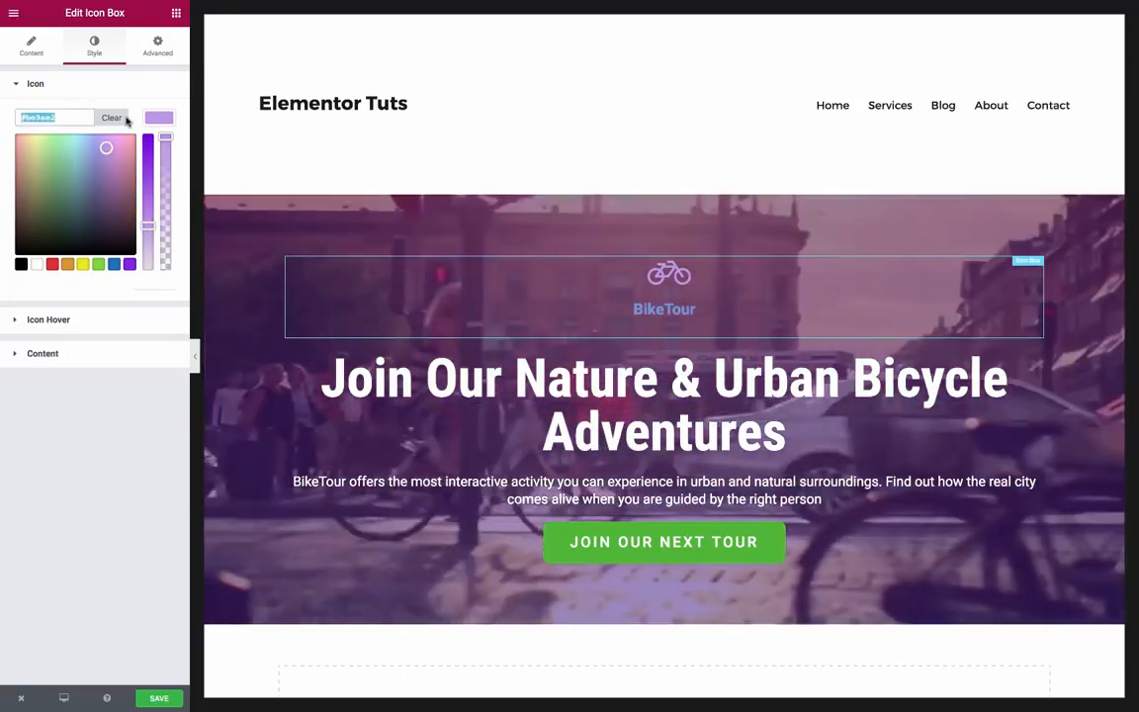
click(154, 120)
- Apply the copied light purple as the icon box's title color
click(86, 363)
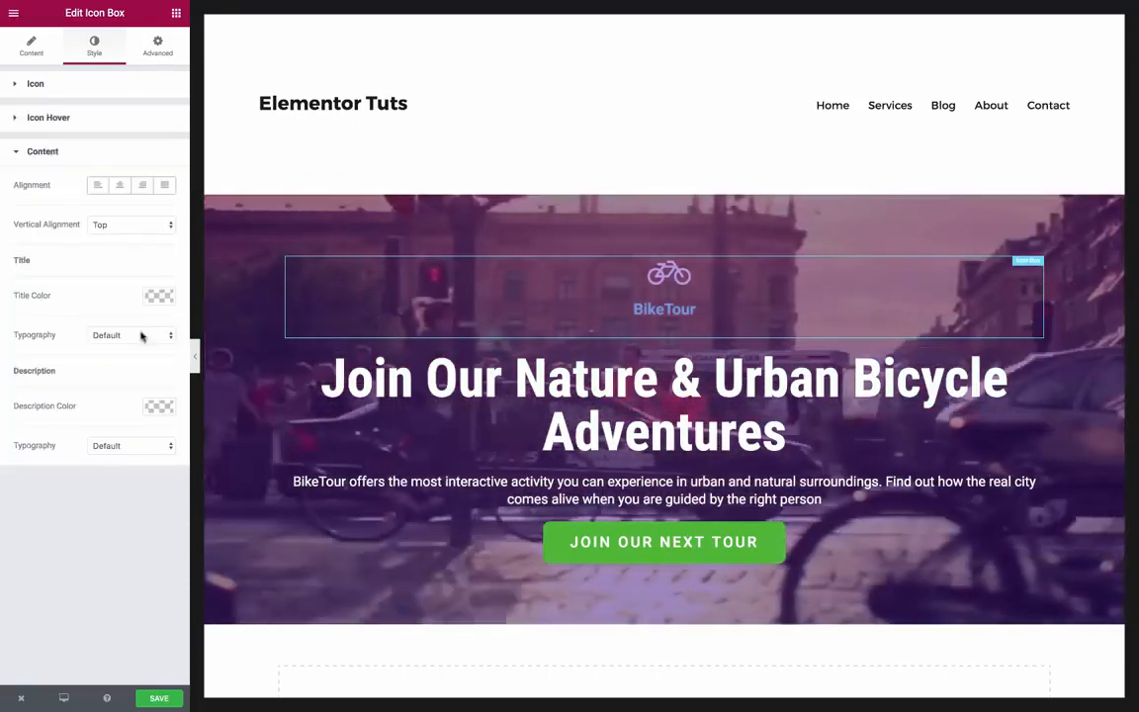
click(148, 297)
key(super+v)
click(159, 301)
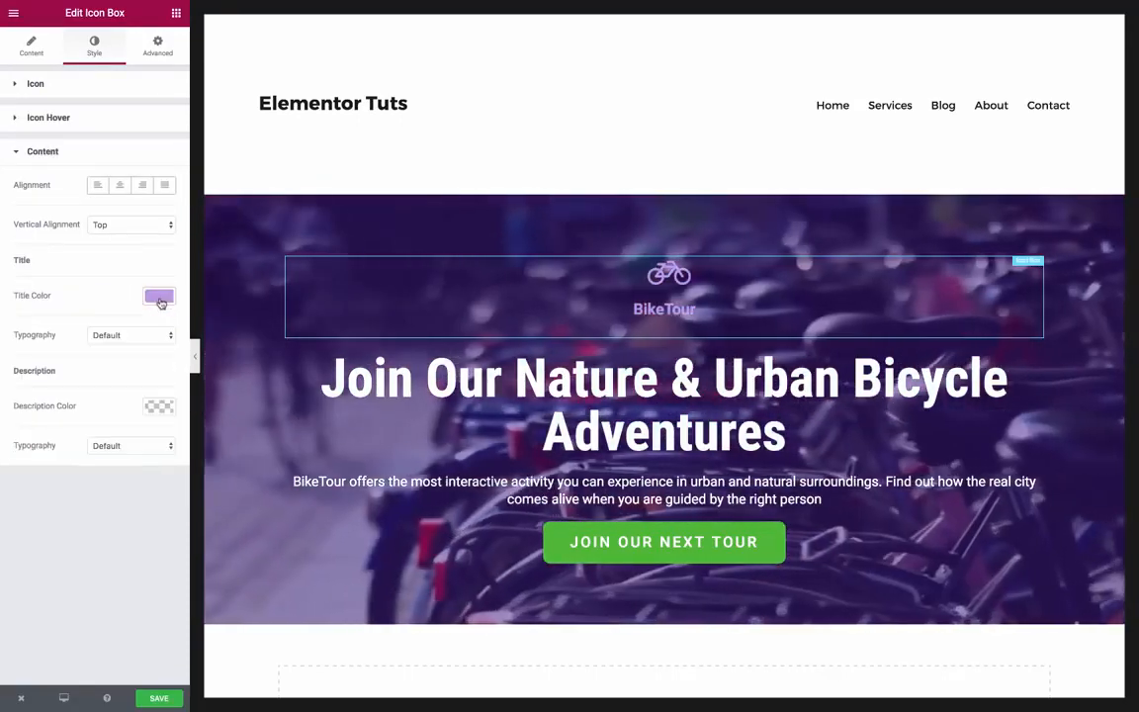
- Switch the icon box title to custom typography with the Permanent Marker font family
click(109, 336)
click(112, 351)
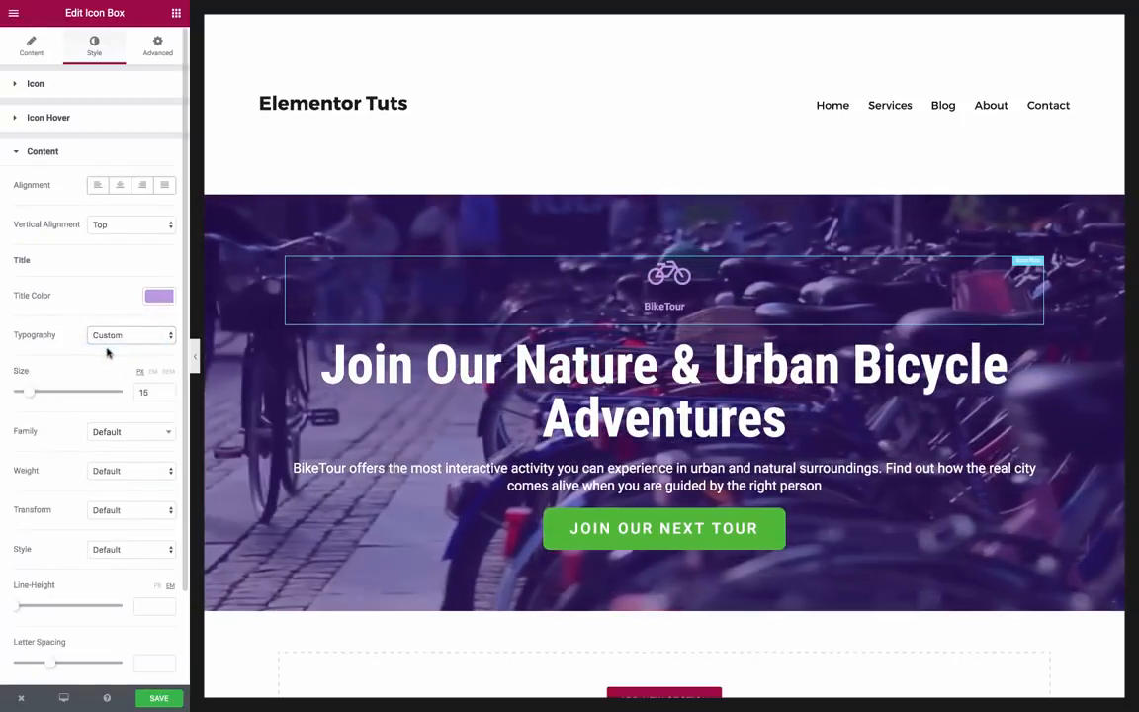
click(116, 431)
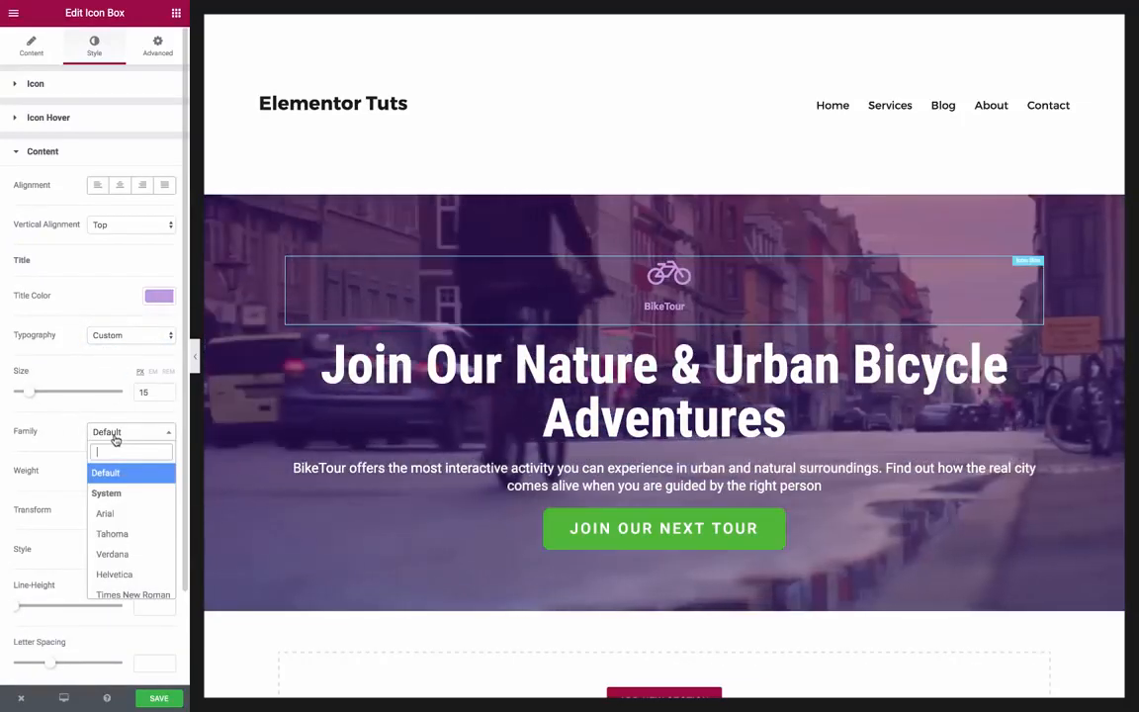
text(per)
key(Down)
key(Return)
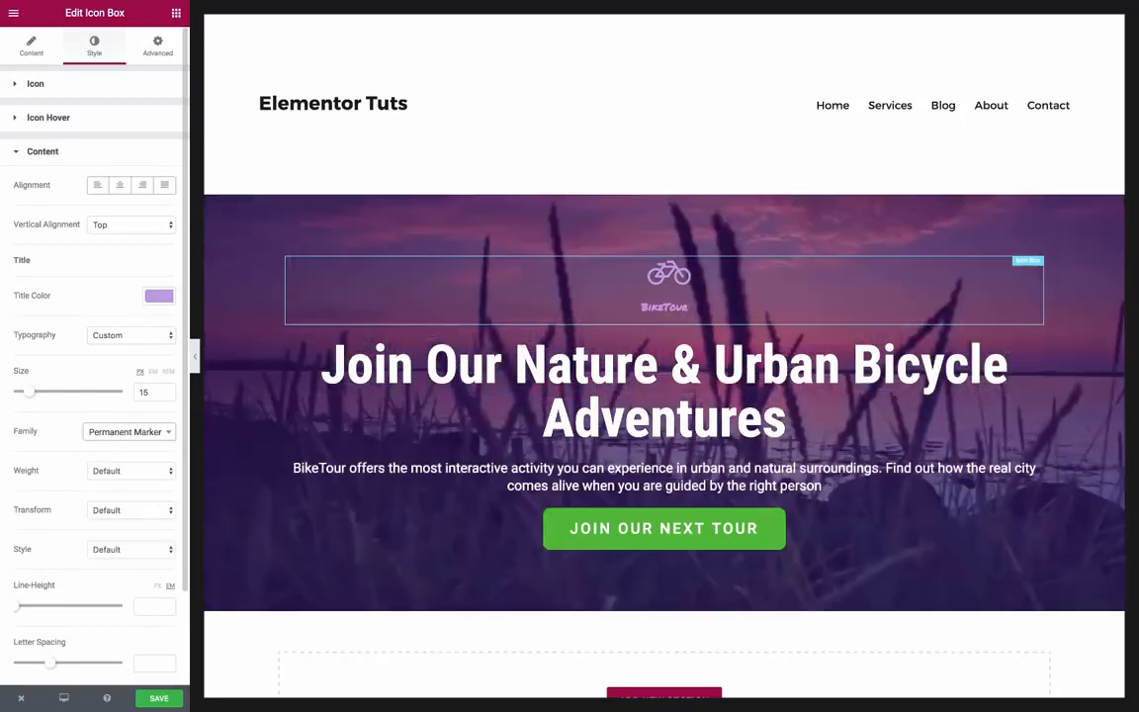
- Set the icon box title's size to 26 px, weight to Normal and letter spacing to 4.2
drag(33, 395, 41, 396)
click(106, 470)
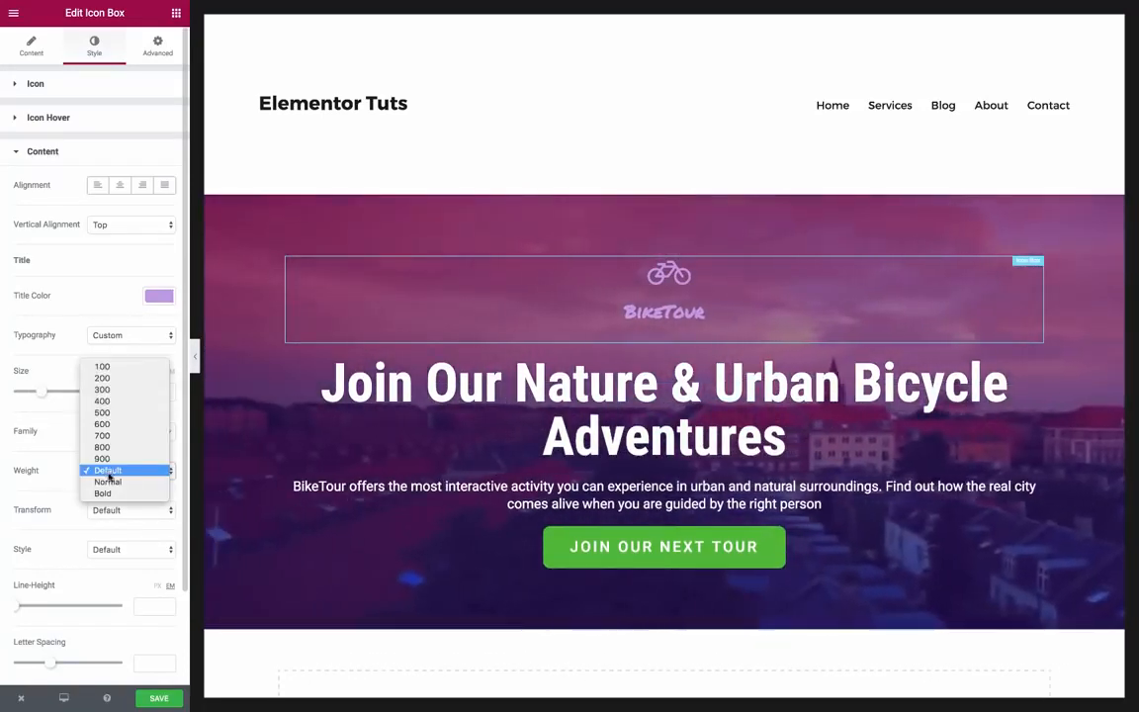
key(Return)
drag(56, 669, 69, 669)
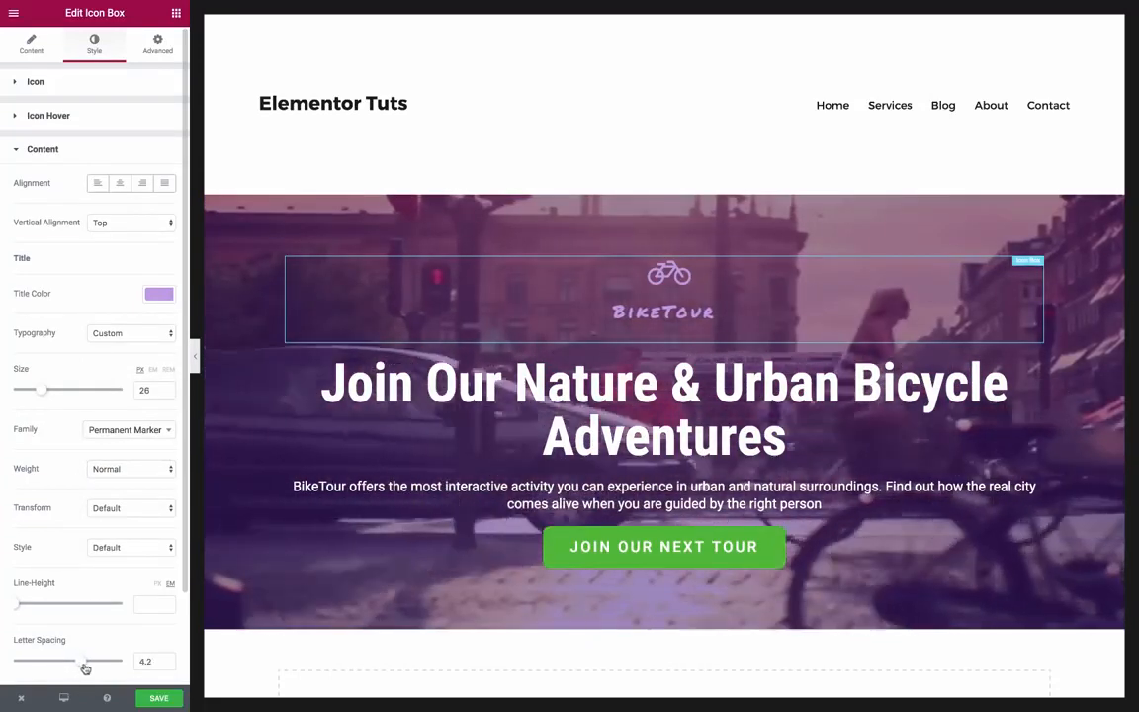
- Reduce the icon box's icon spacing to 0
scroll(70, 279, up, 1)
click(53, 93)
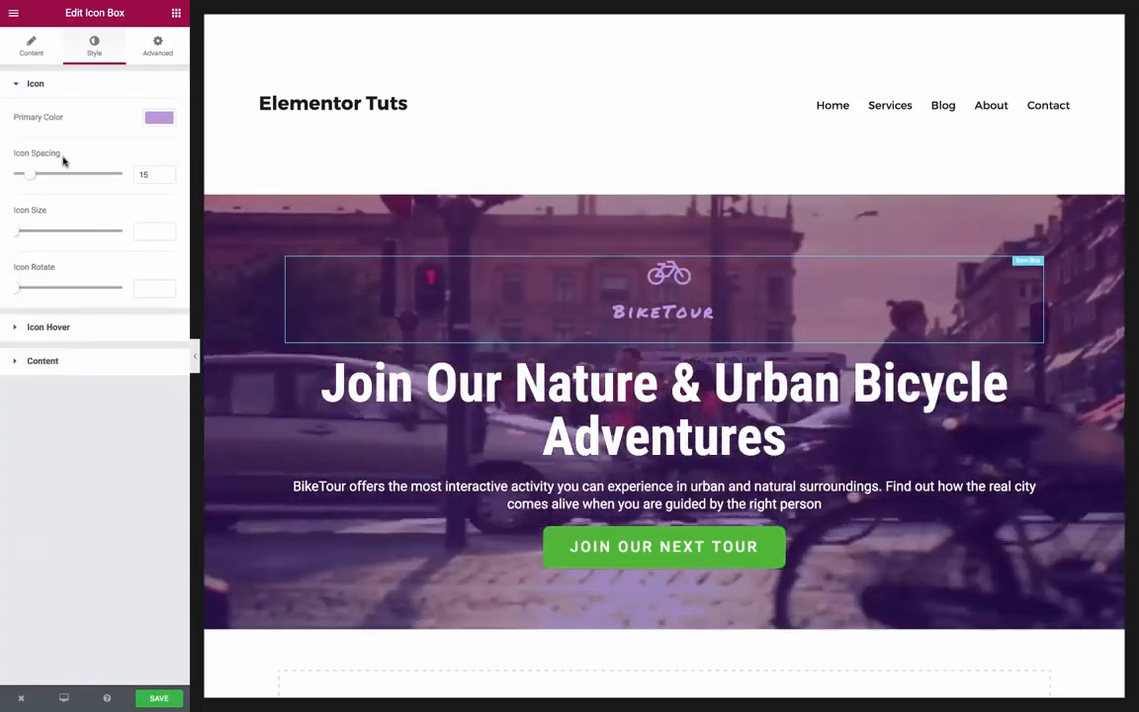
drag(32, 179, 12, 176)
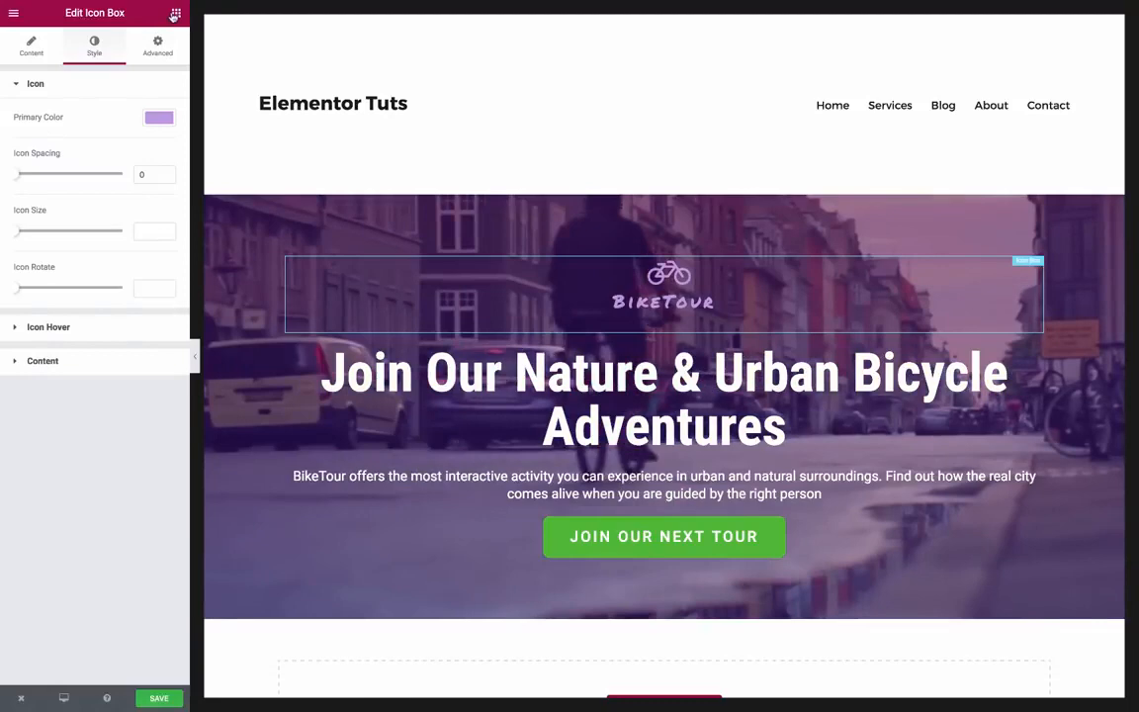
- Add a 10 px Spacer between the heading and description, and place a duplicate between the description and the button
click(175, 14)
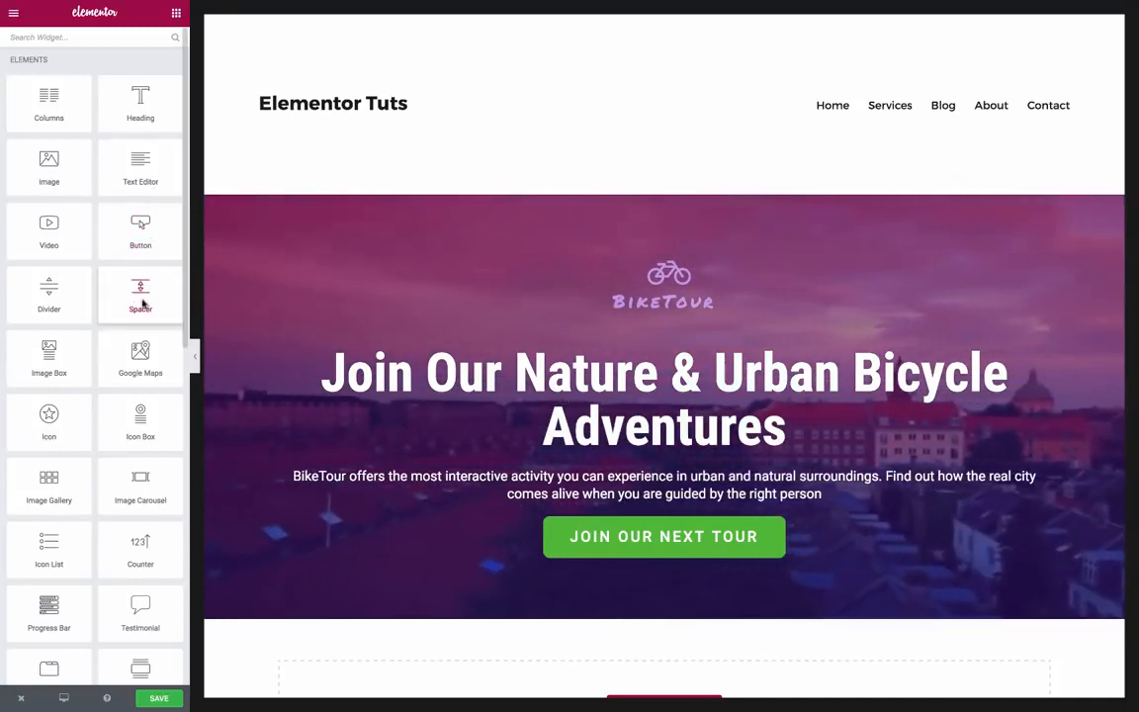
drag(641, 475, 641, 477)
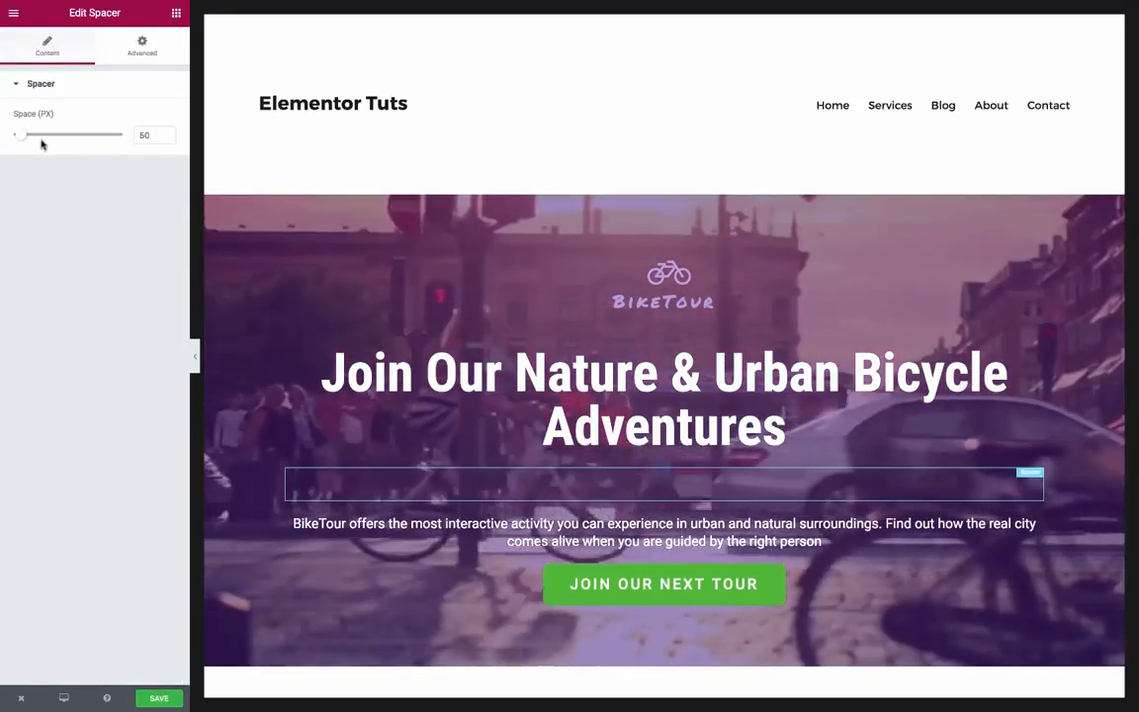
drag(25, 139, 13, 139)
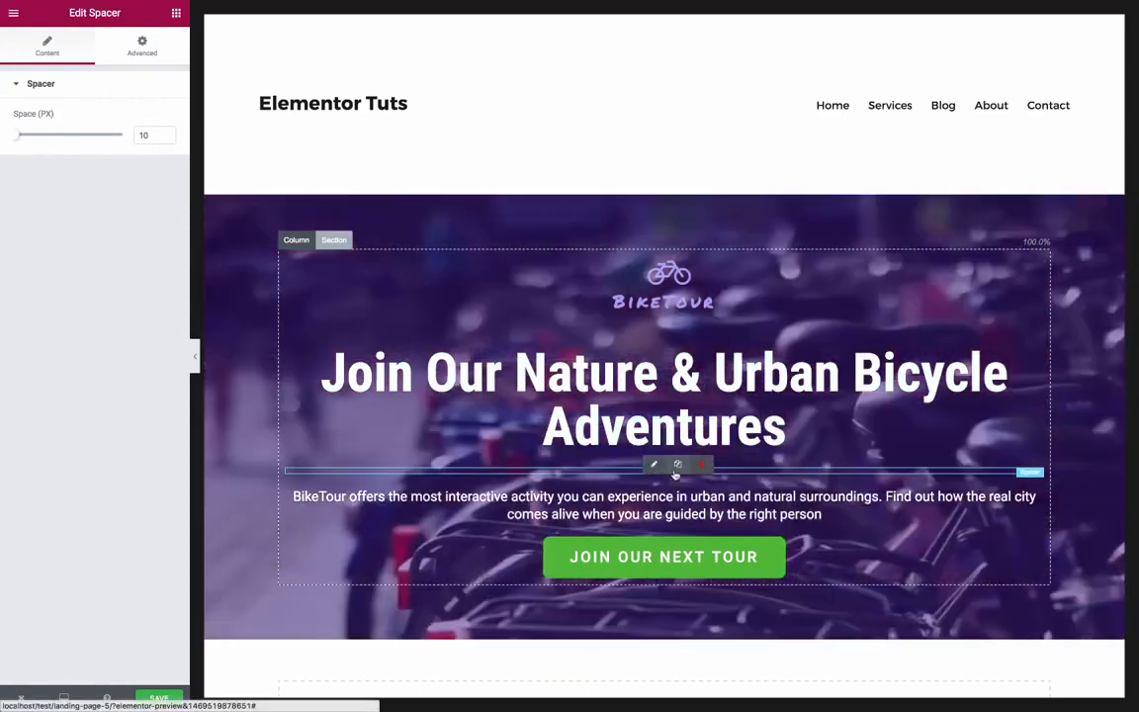
drag(655, 475, 660, 535)
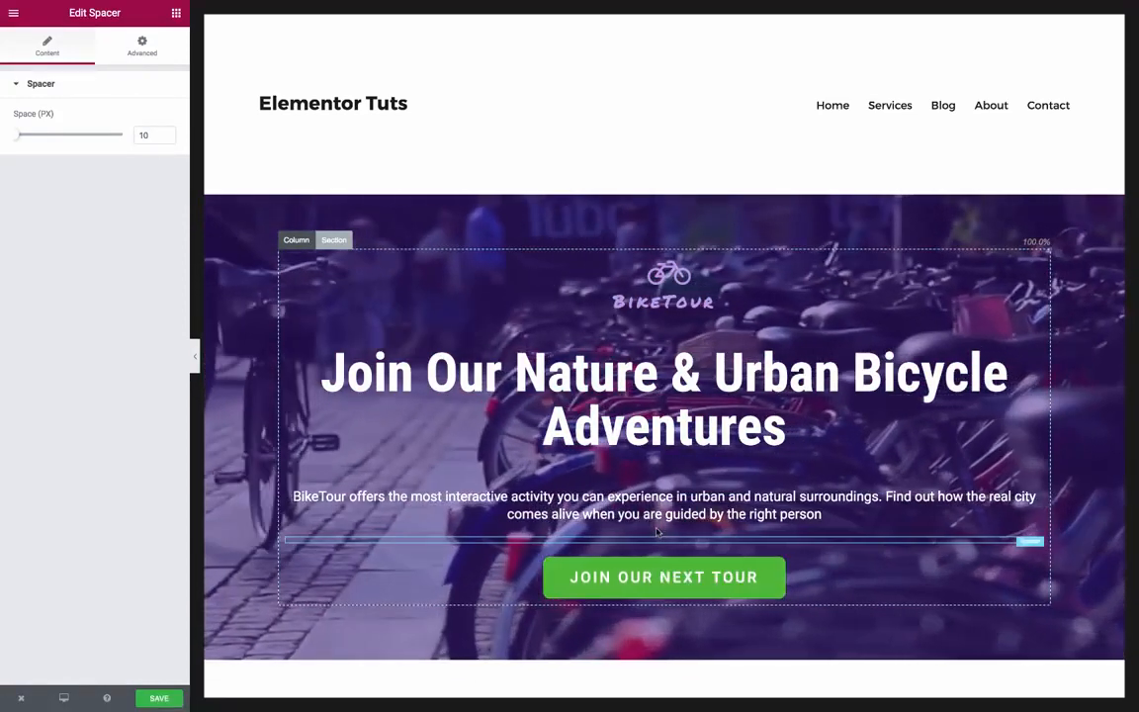
- Set the hero section's boxed content width to 839
scroll(447, 339, down, 1)
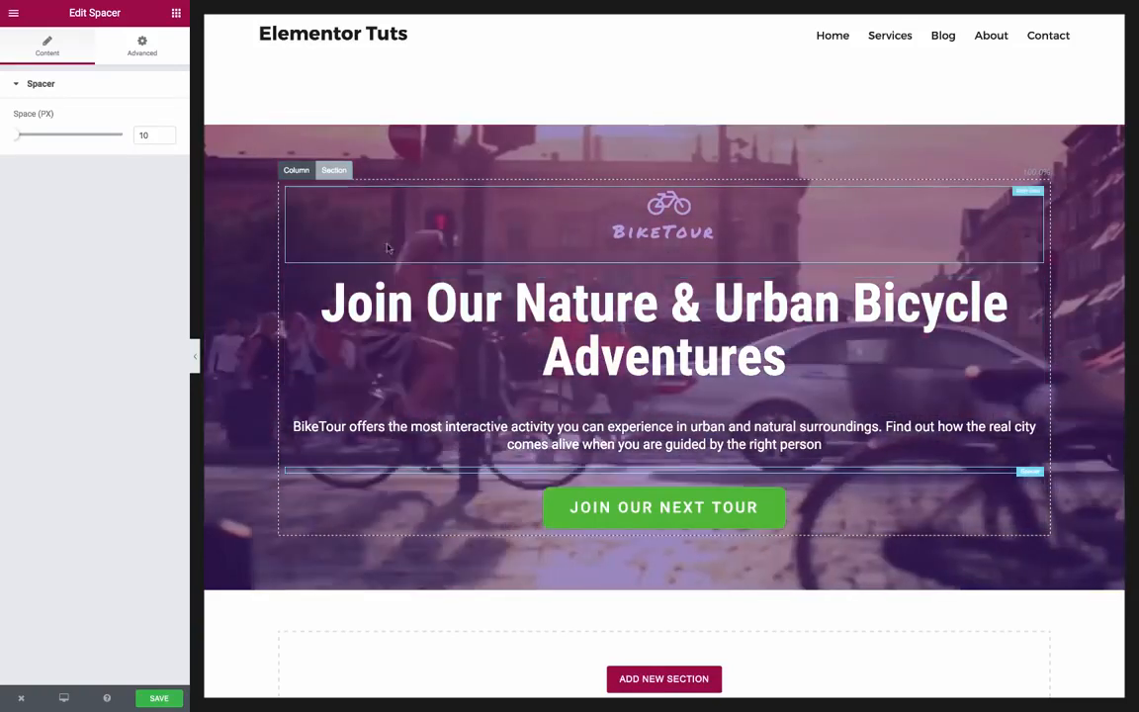
click(333, 171)
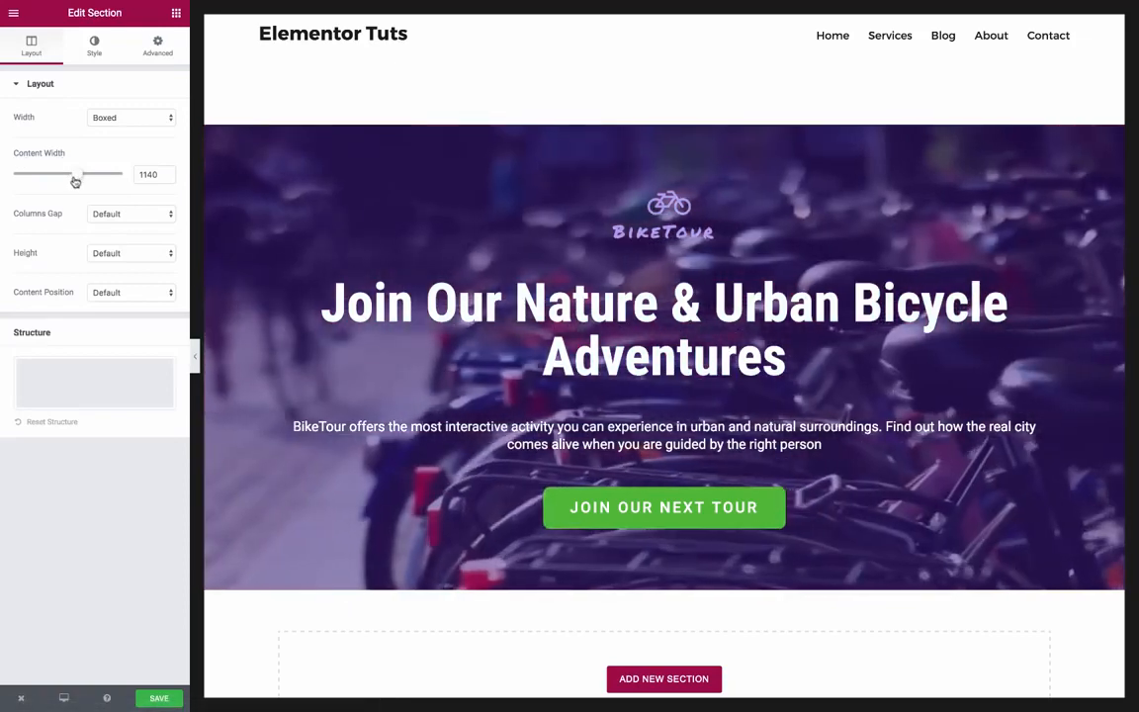
drag(80, 179, 48, 180)
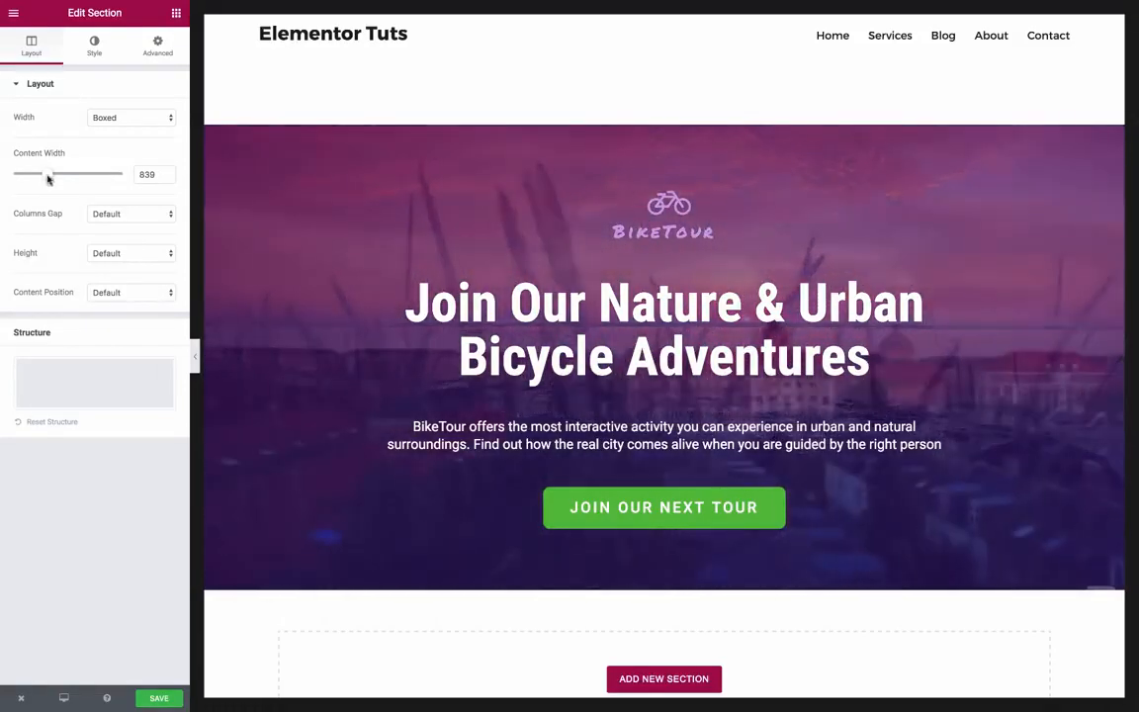
- Add a new section with three equal columns below the hero section
scroll(405, 282, down, 3)
scroll(326, 270, down, 2)
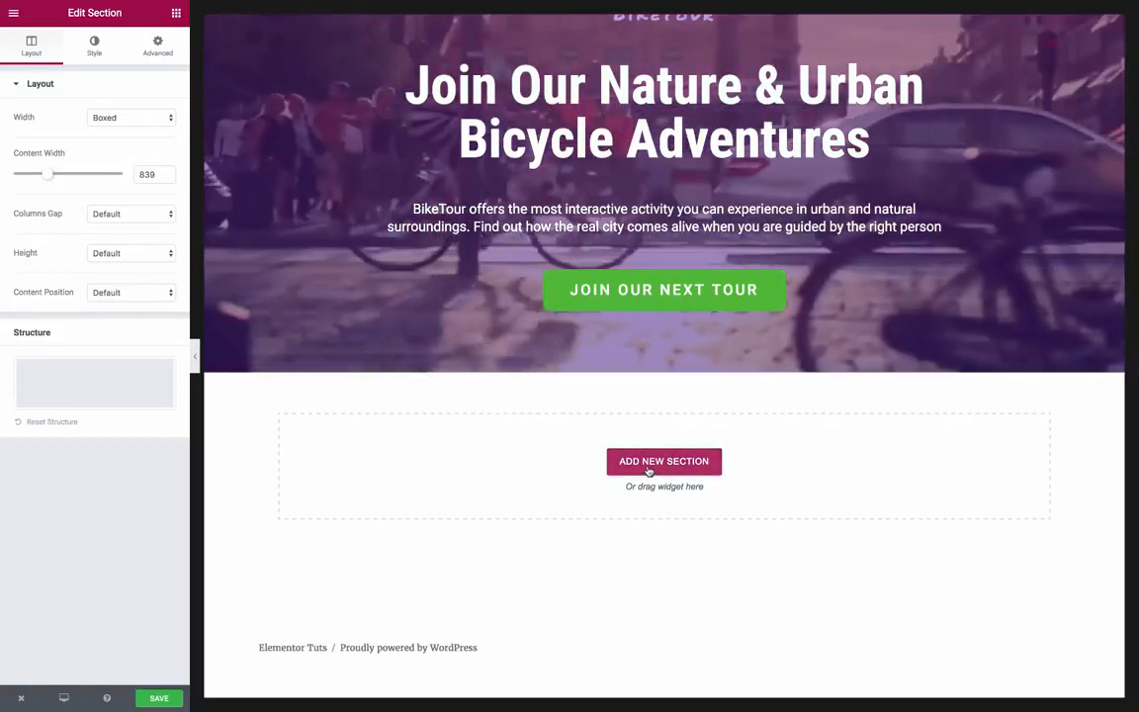
click(643, 464)
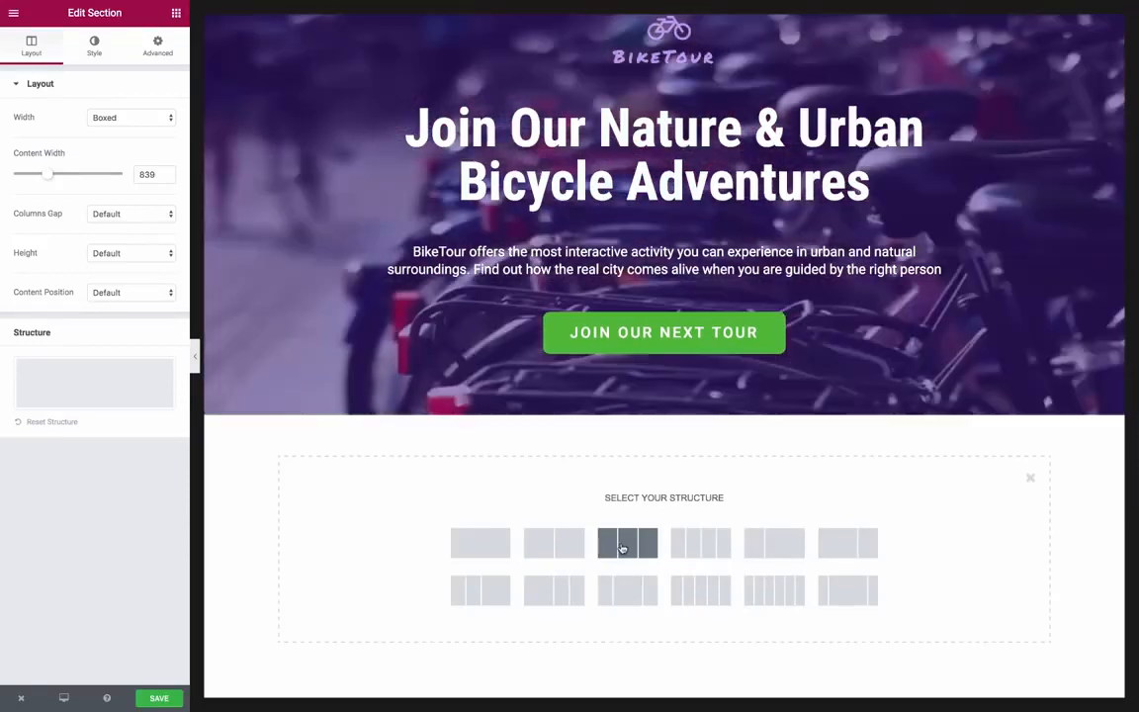
click(622, 546)
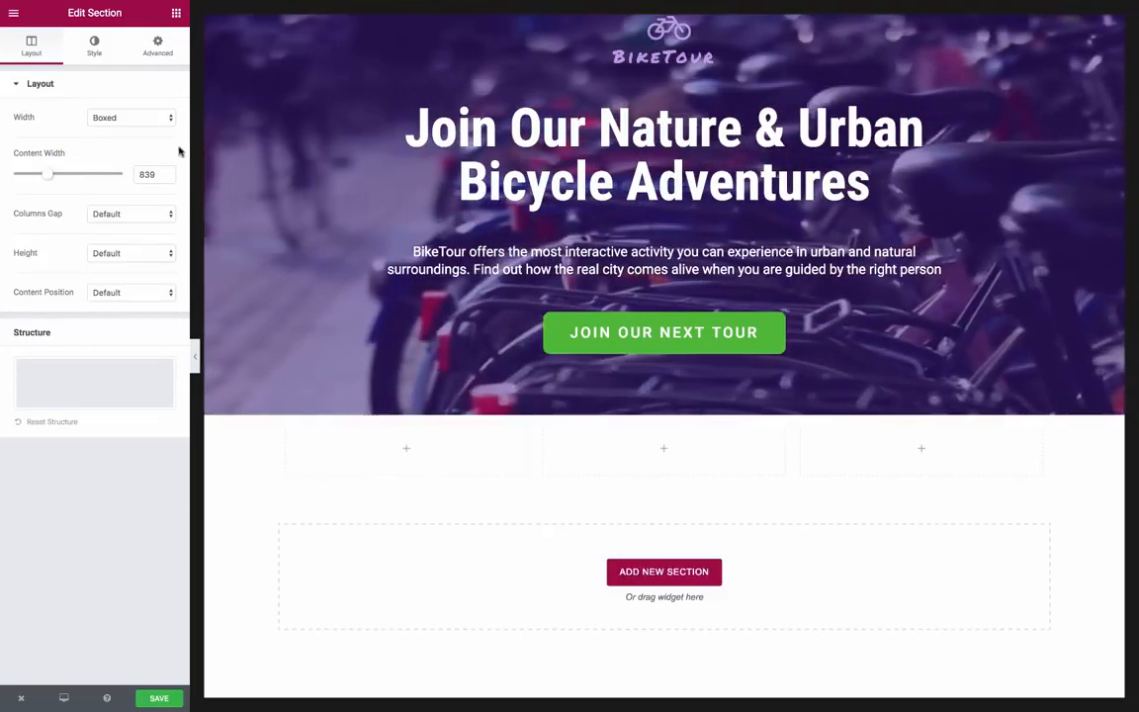
- Find the Image Box widget and place it in the first column of the new section
click(176, 14)
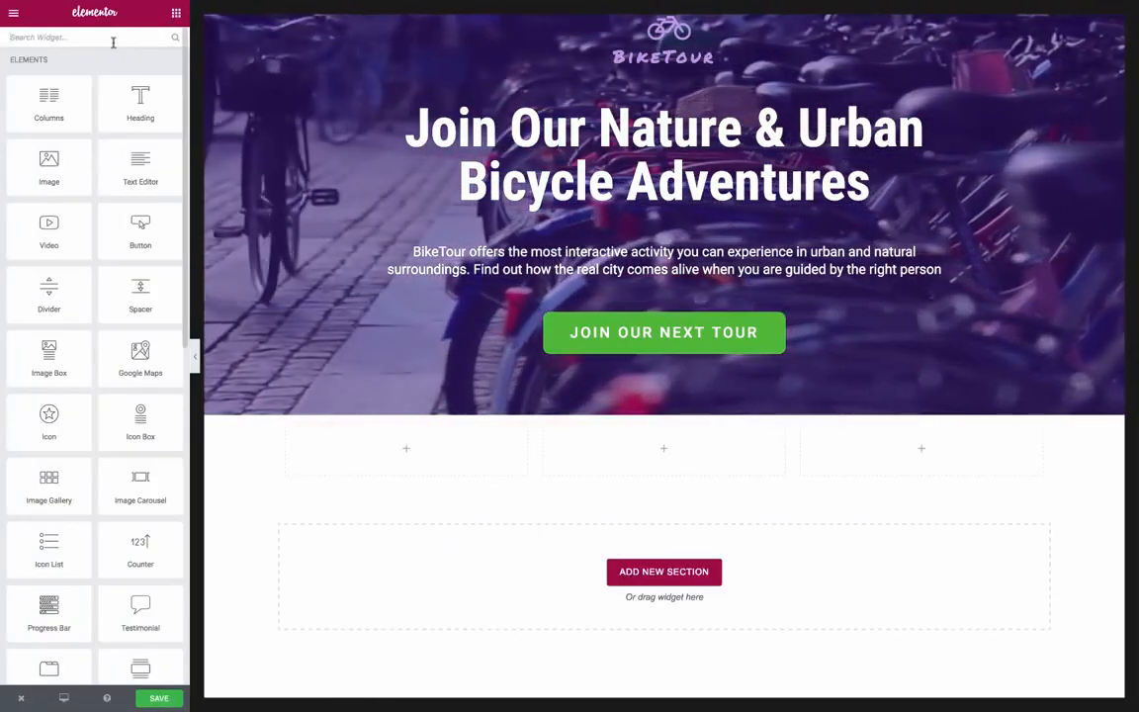
text(imag)
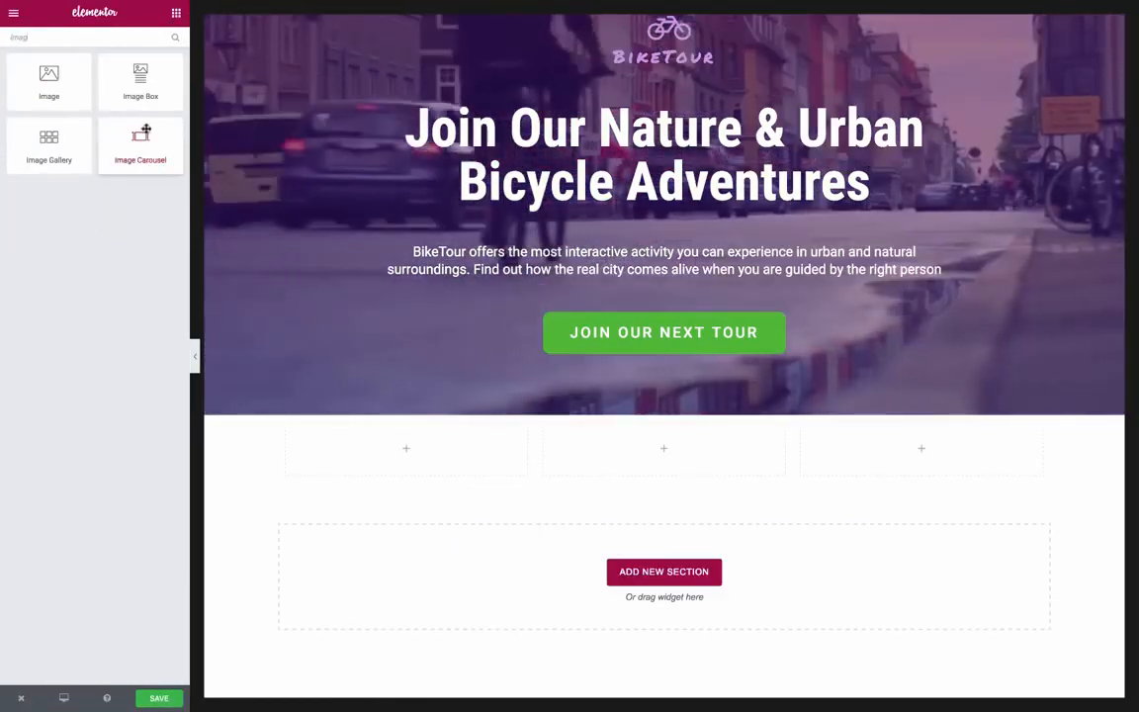
drag(141, 84, 436, 471)
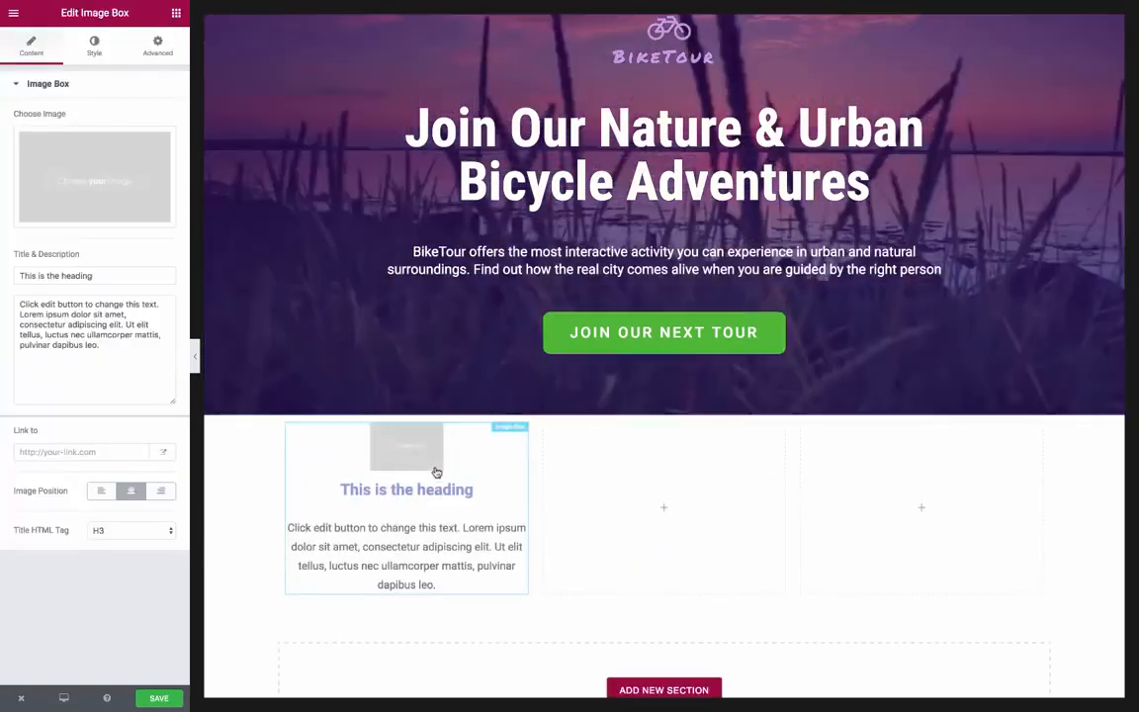
- Use the 1684AA7587.jpg bicycle photo from the media library as the image box's image
mouse_move(135, 208)
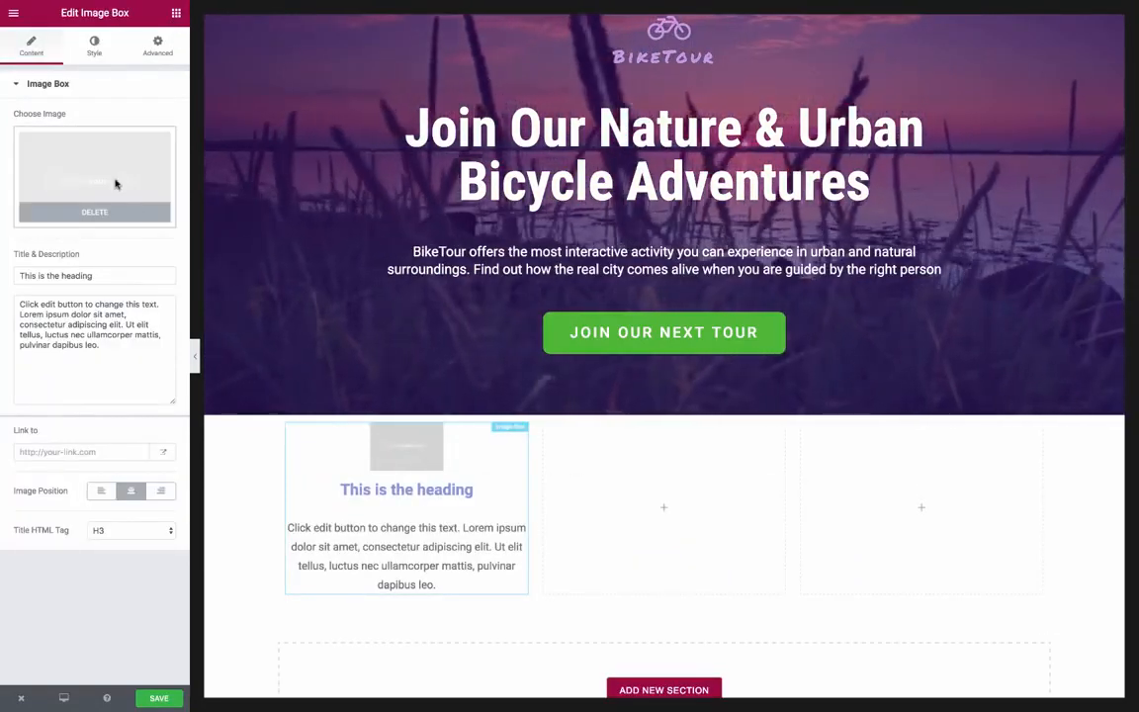
click(116, 183)
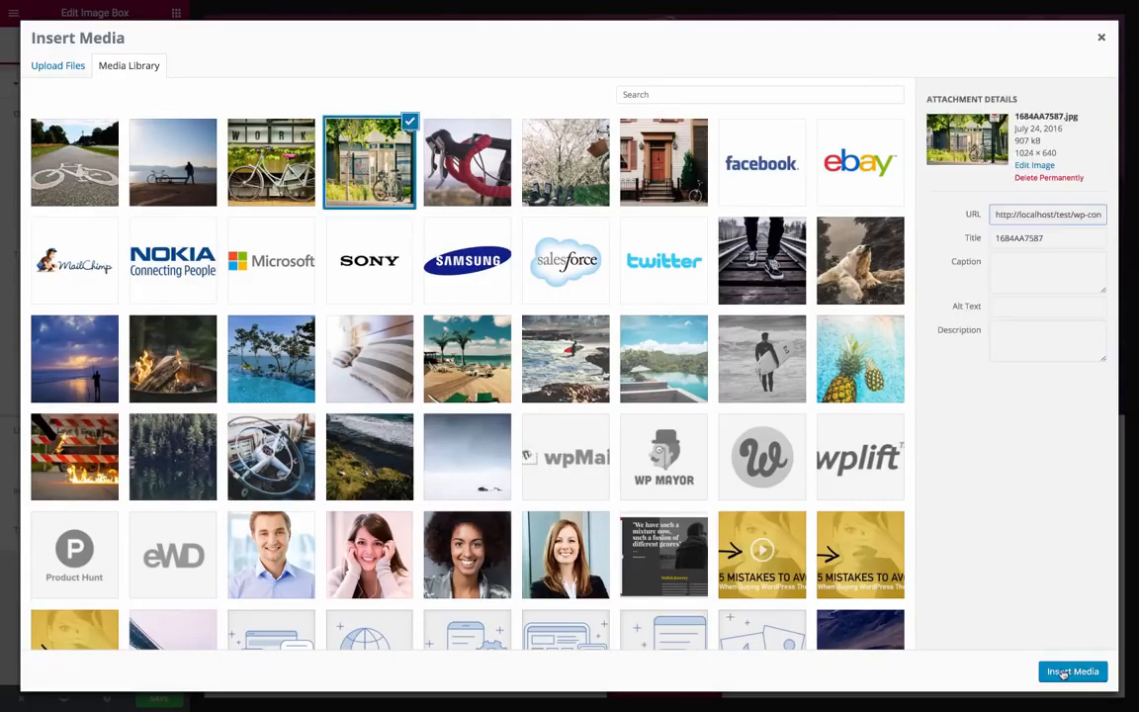
click(1062, 672)
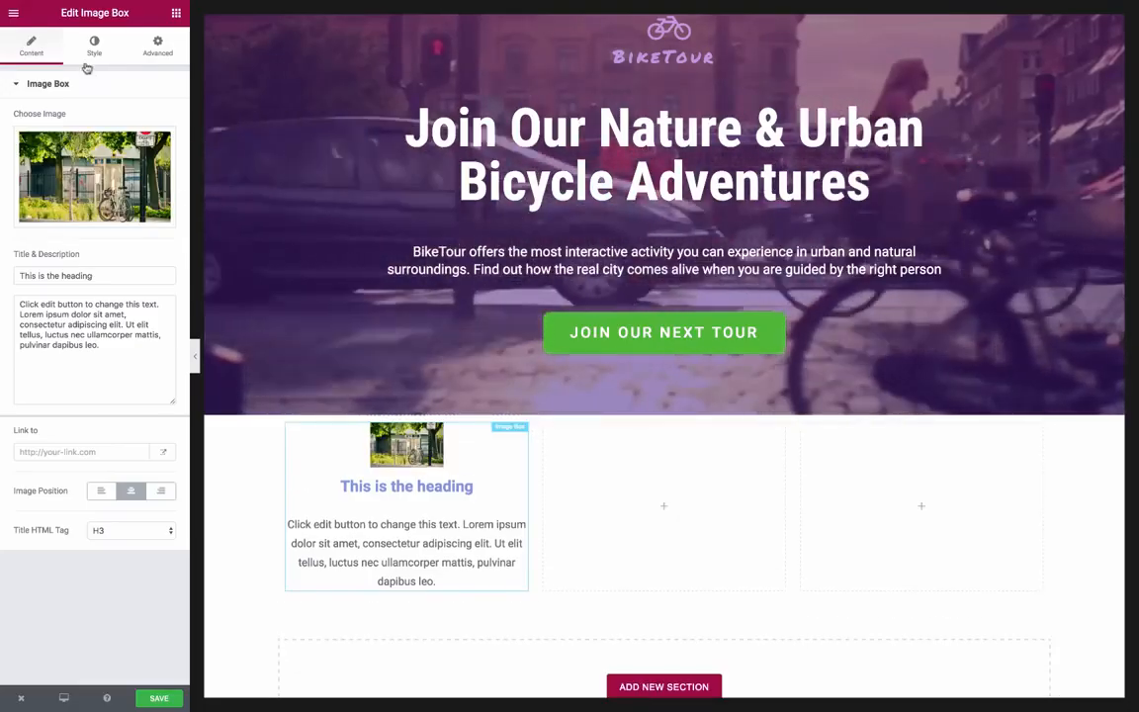
- Set the image box's image size to 100 and image spacing to 30
click(94, 45)
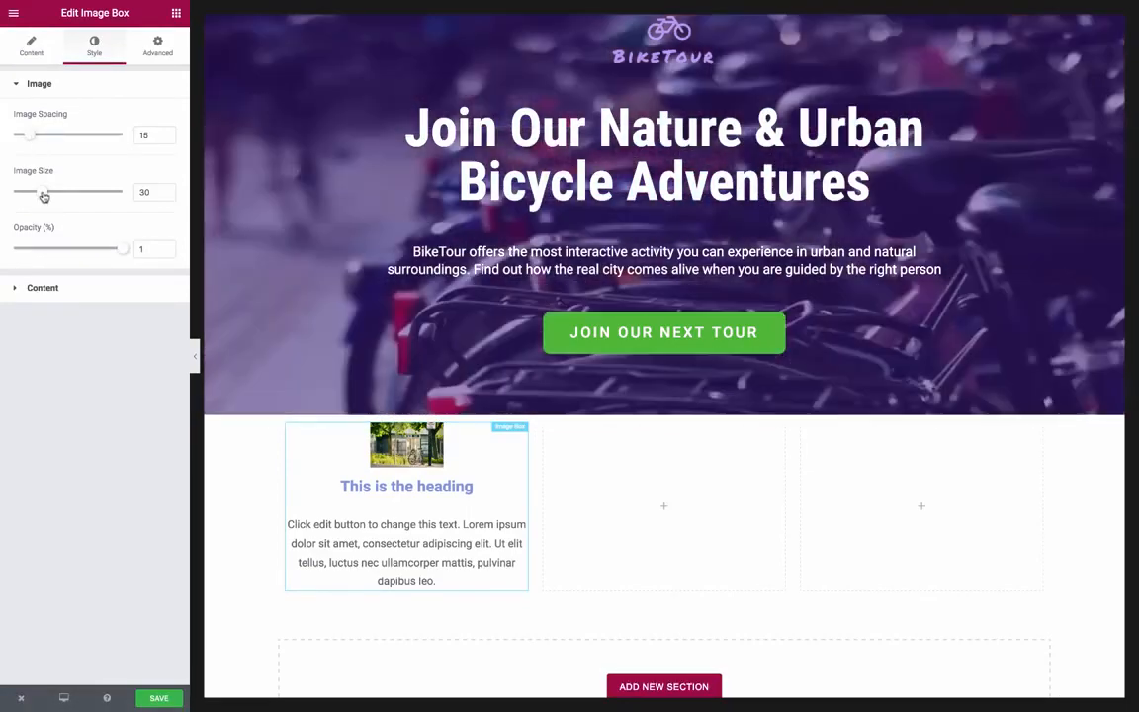
drag(43, 193, 137, 191)
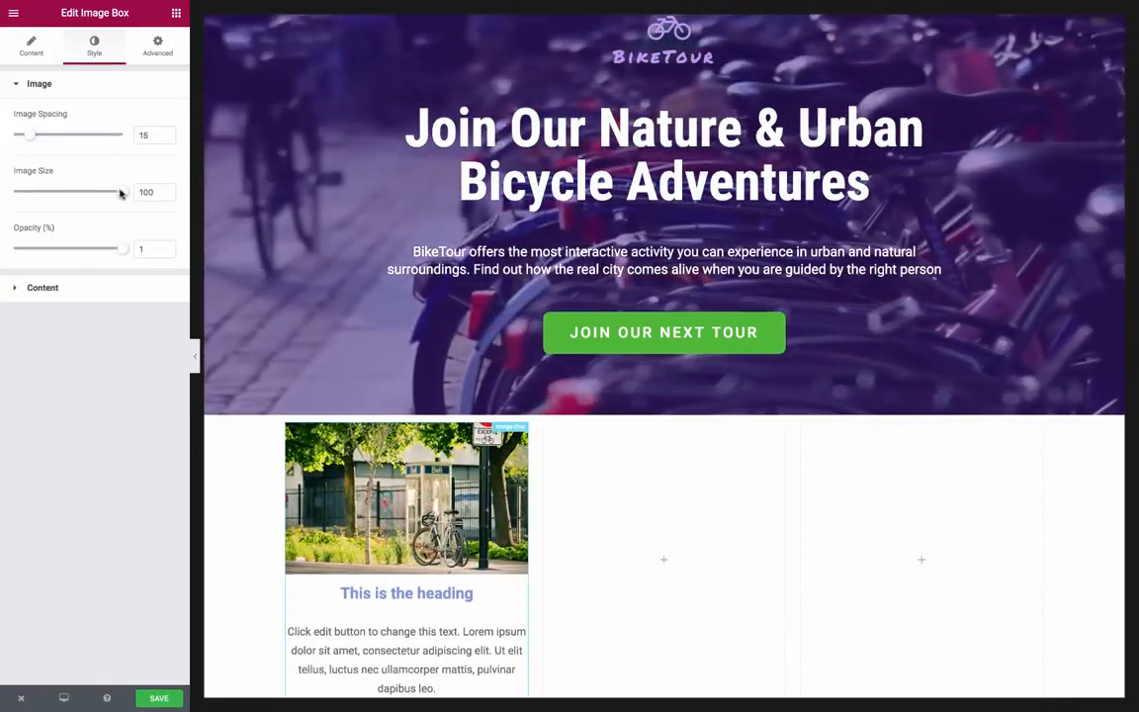
drag(31, 142, 46, 141)
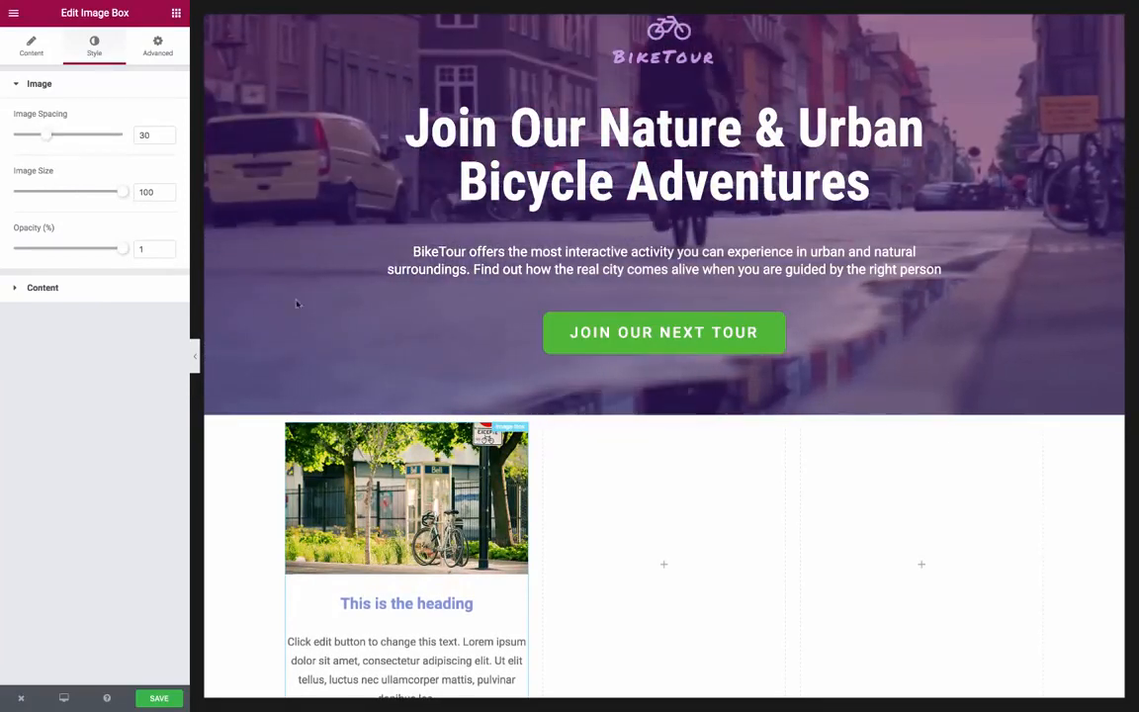
- Duplicate the image box and place the copies in the second and third columns
scroll(297, 304, down, 2)
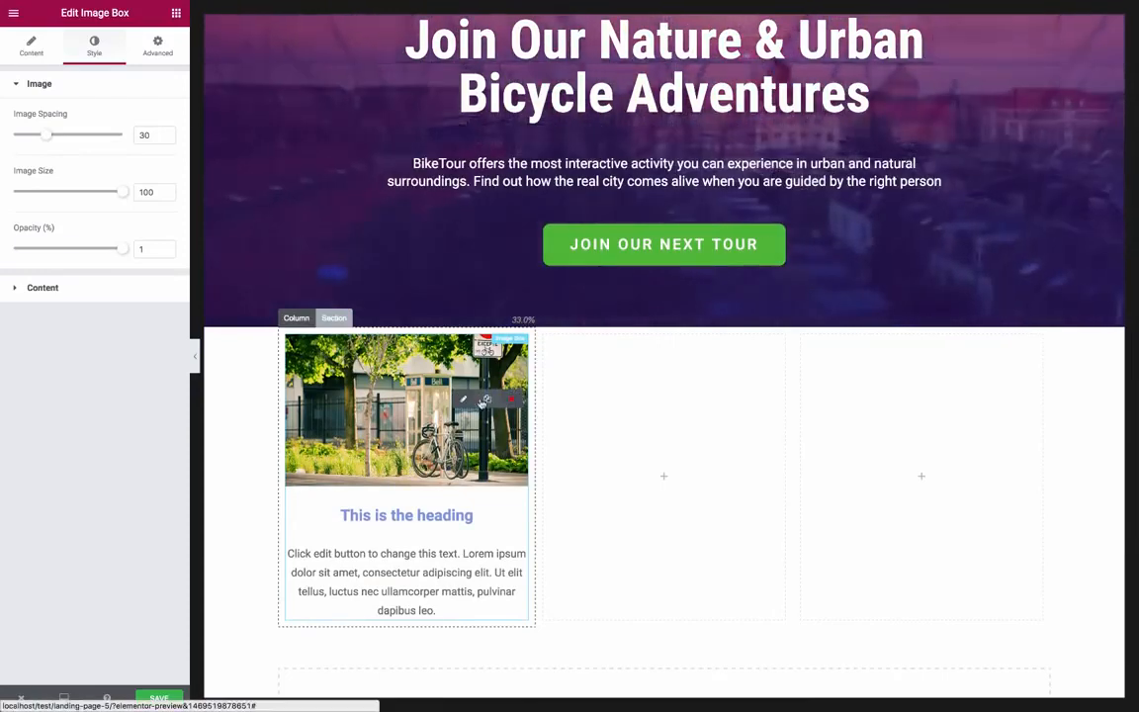
click(485, 399)
drag(483, 401, 852, 435)
click(696, 414)
click(704, 415)
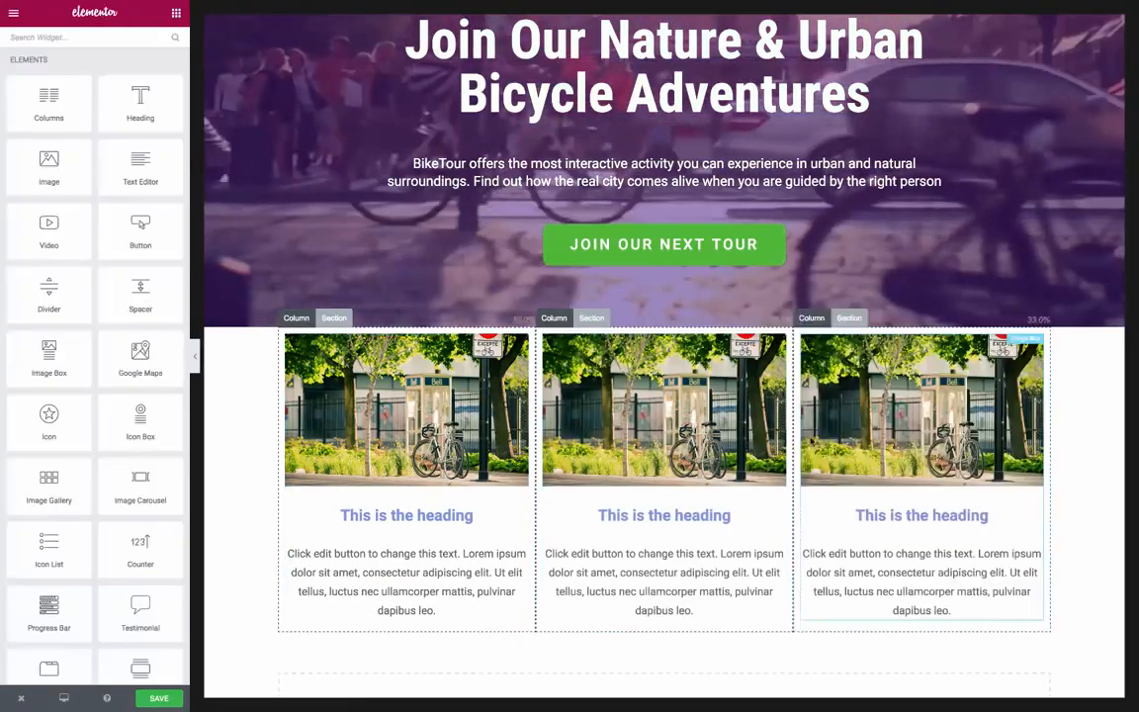
- Replace the second image box's image with A9B087D3FF.jpg and the third's with the red bicycle handlebar photo
click(704, 407)
click(134, 181)
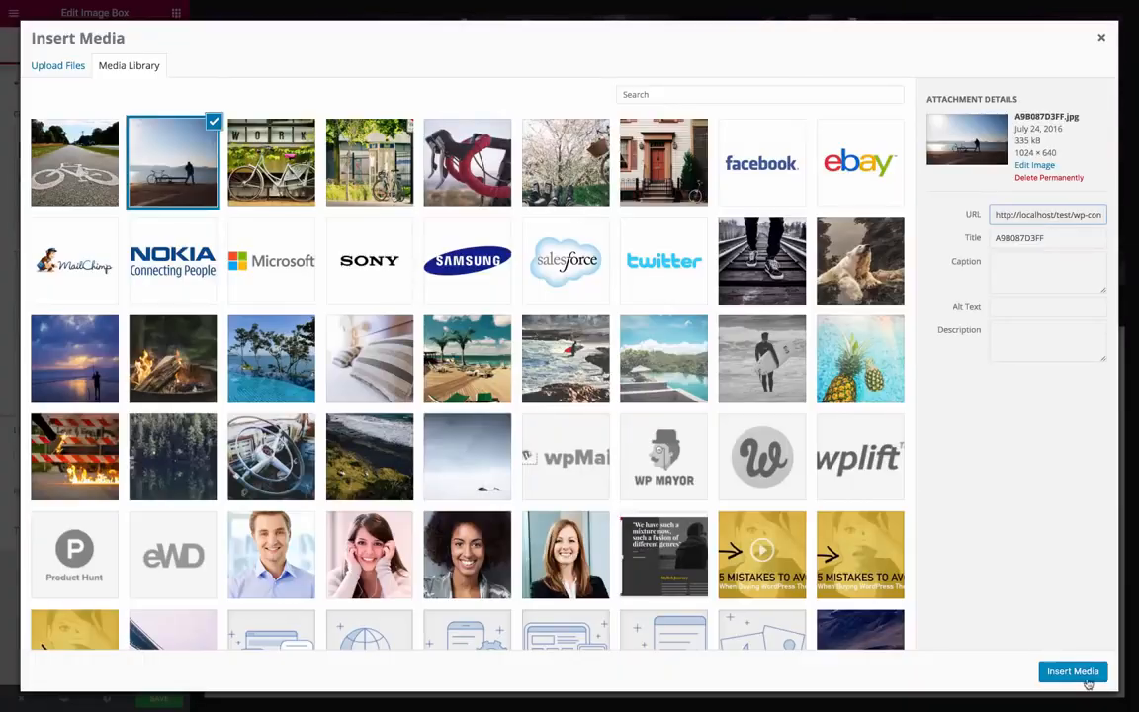
click(1072, 673)
click(144, 184)
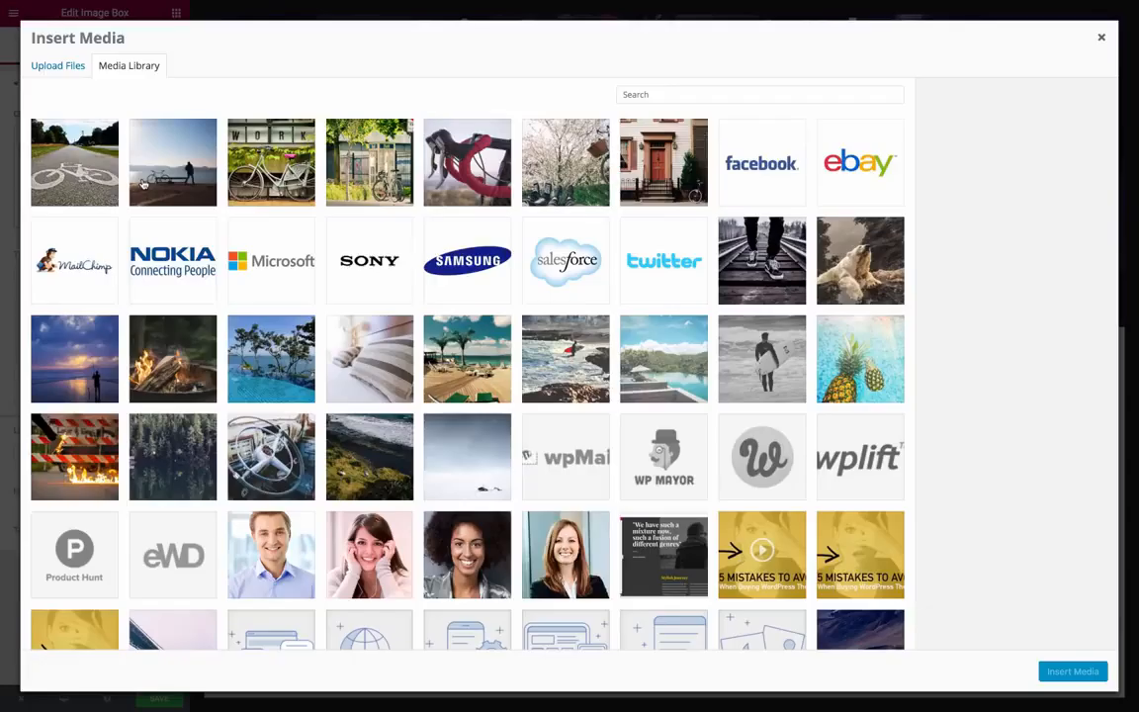
click(1072, 672)
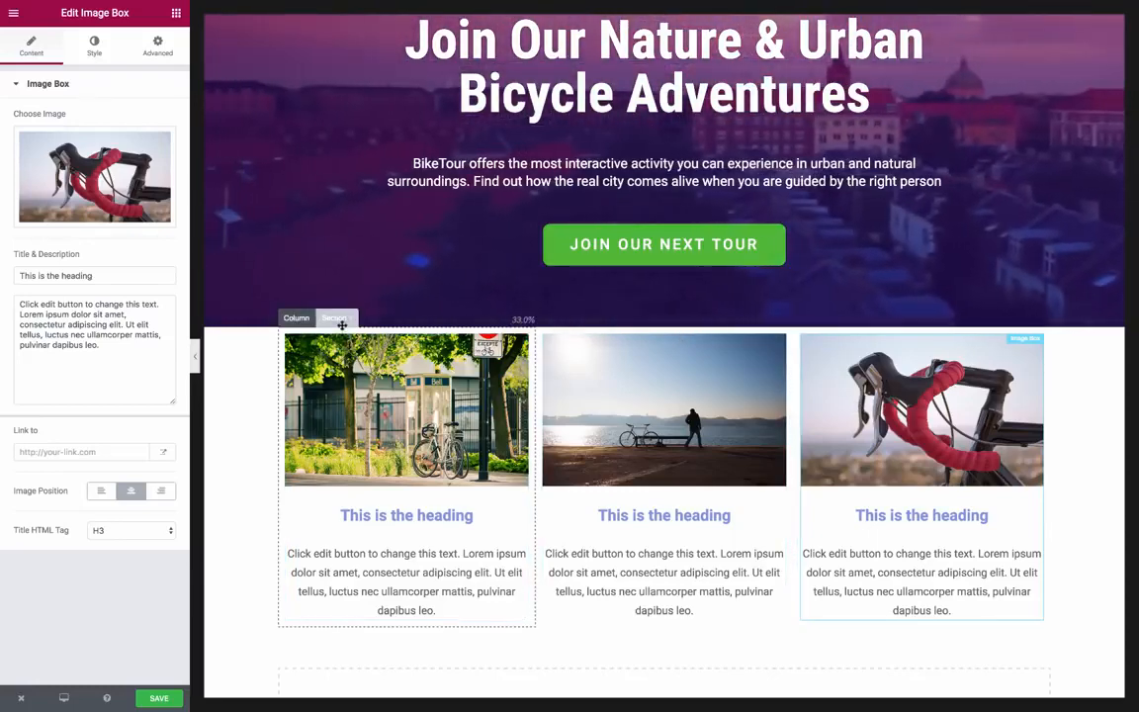
- Set the columns gap of the three-column image box section to Wider
click(336, 318)
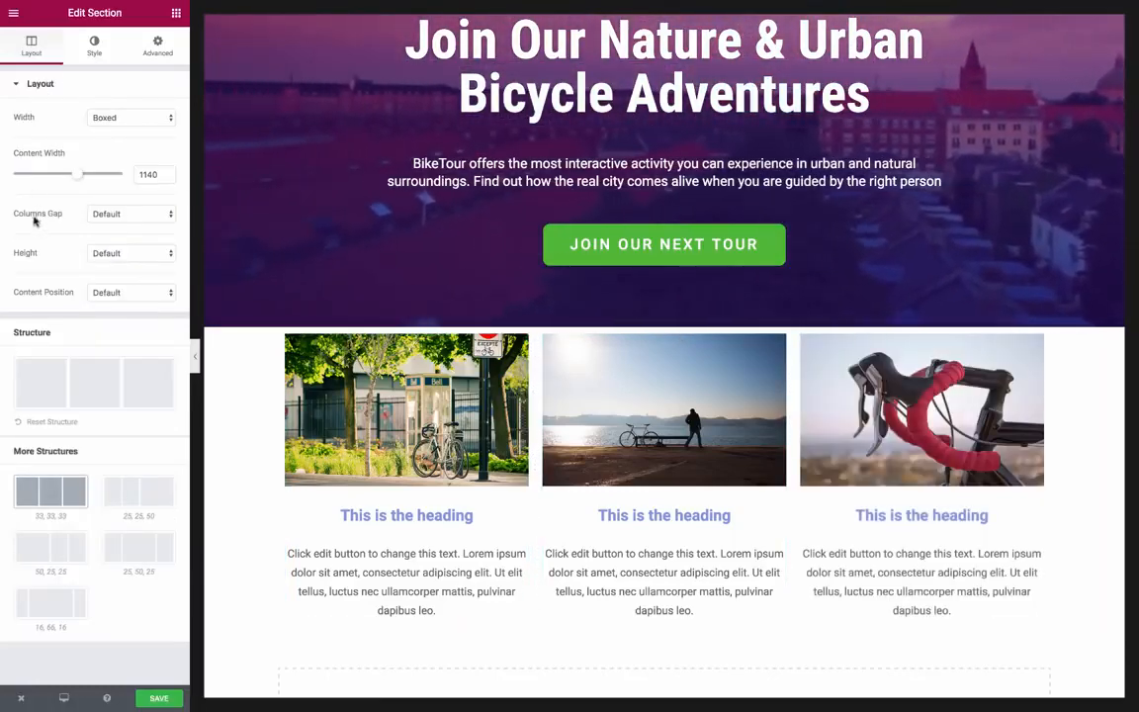
click(108, 214)
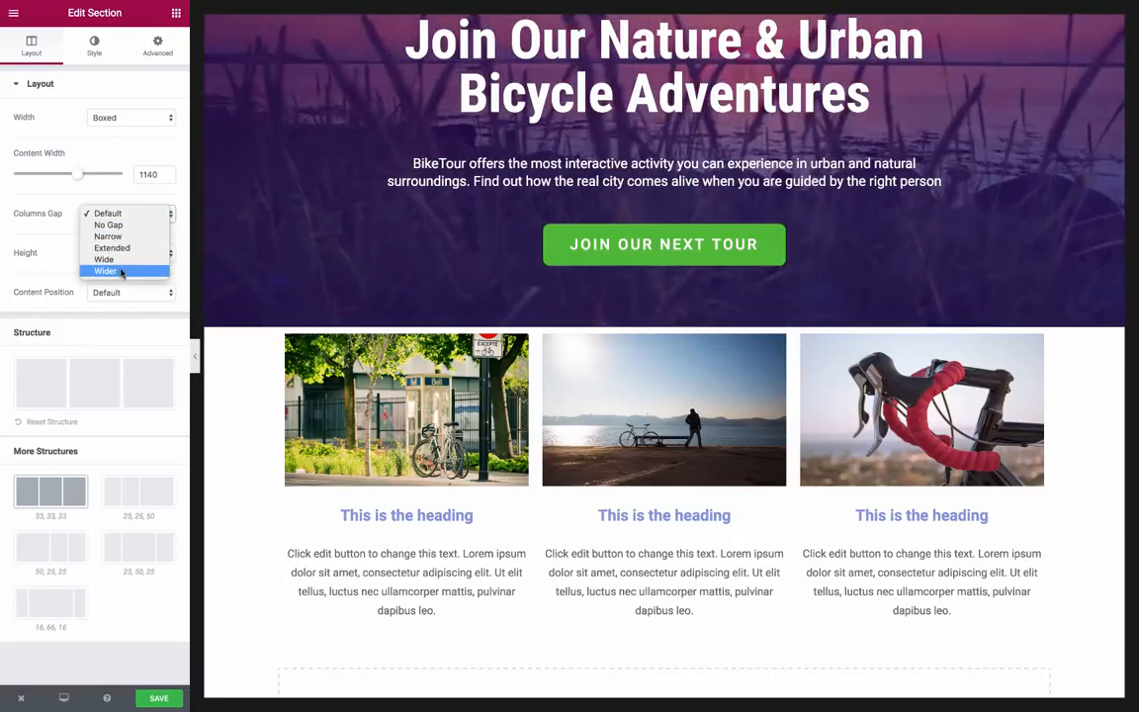
click(123, 271)
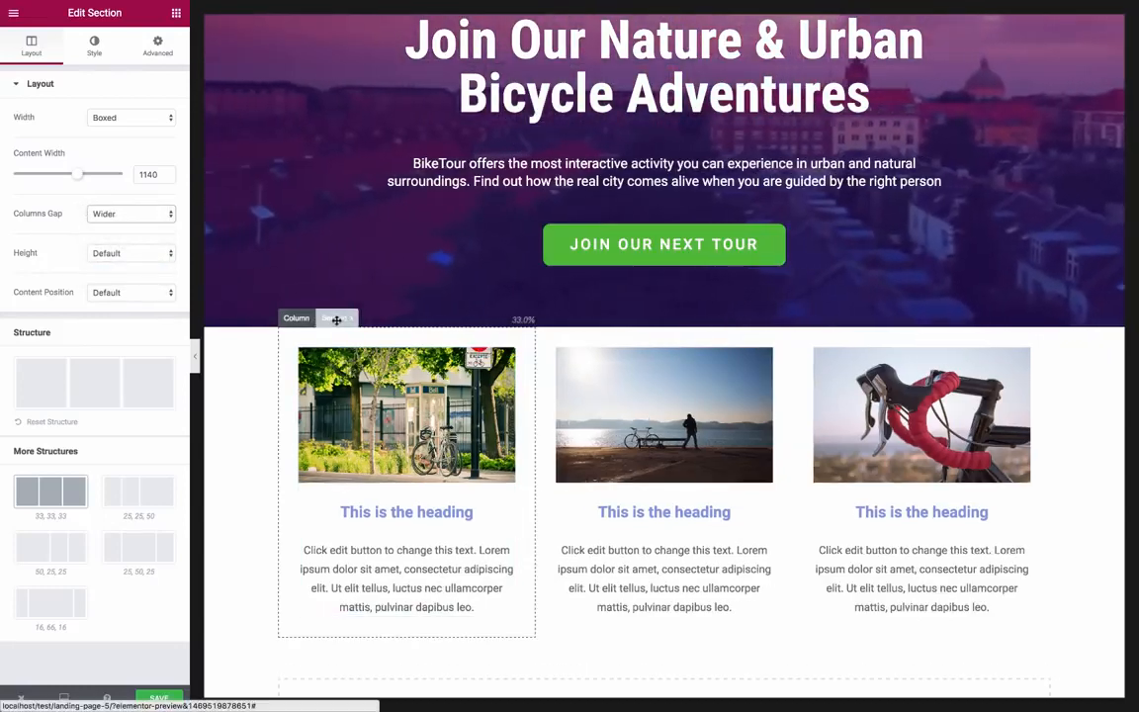
- Give the image box section a top padding of 50 px, leaving the other sides at 0
click(174, 51)
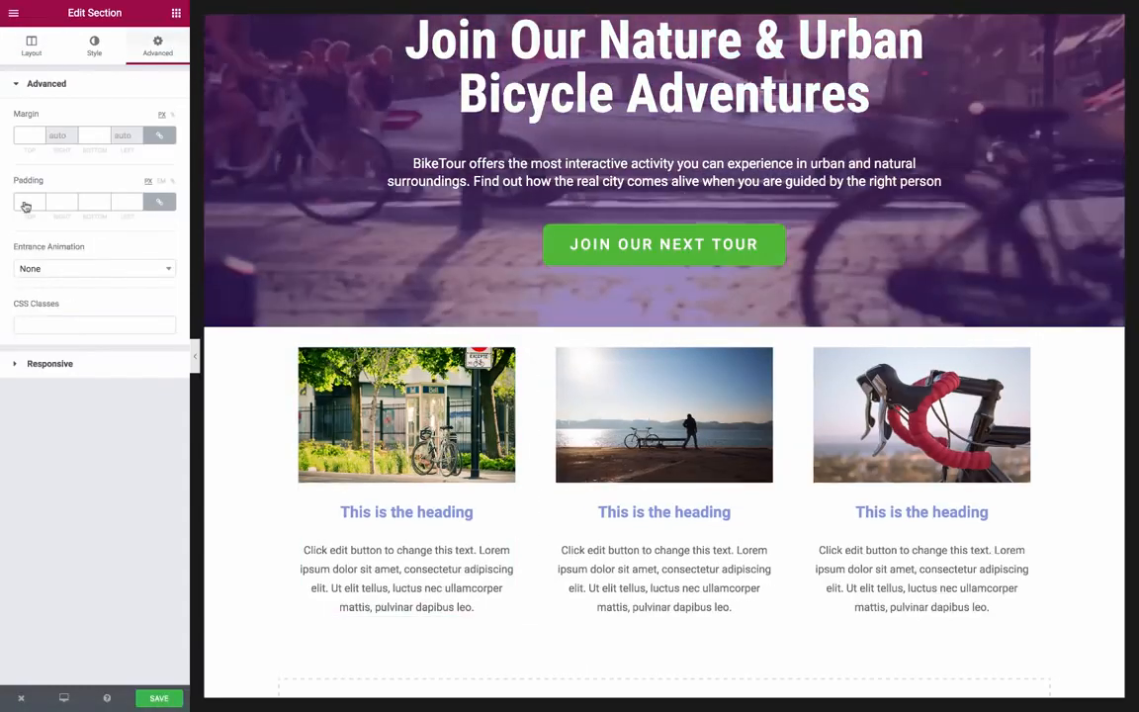
text(40)
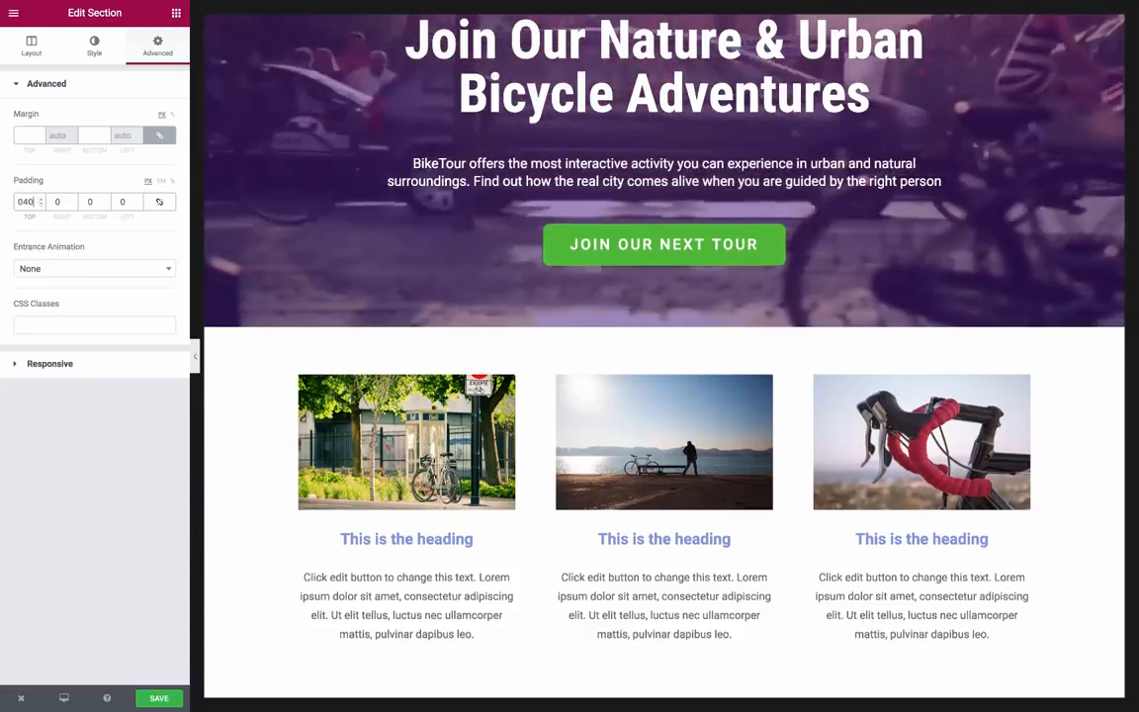
key(BackSpace)
key(BackSpace)
text(50)
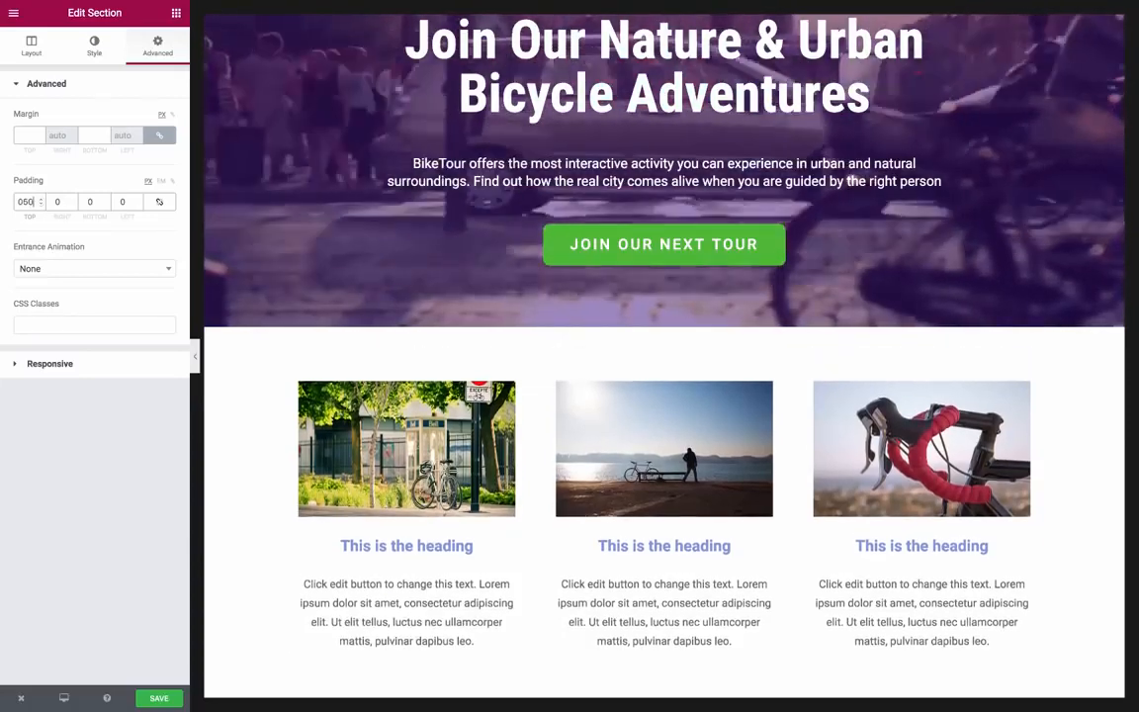
- Add a single-column section below the image boxes and place an Image Carousel widget in it
scroll(342, 330, down, 3)
scroll(342, 329, down, 2)
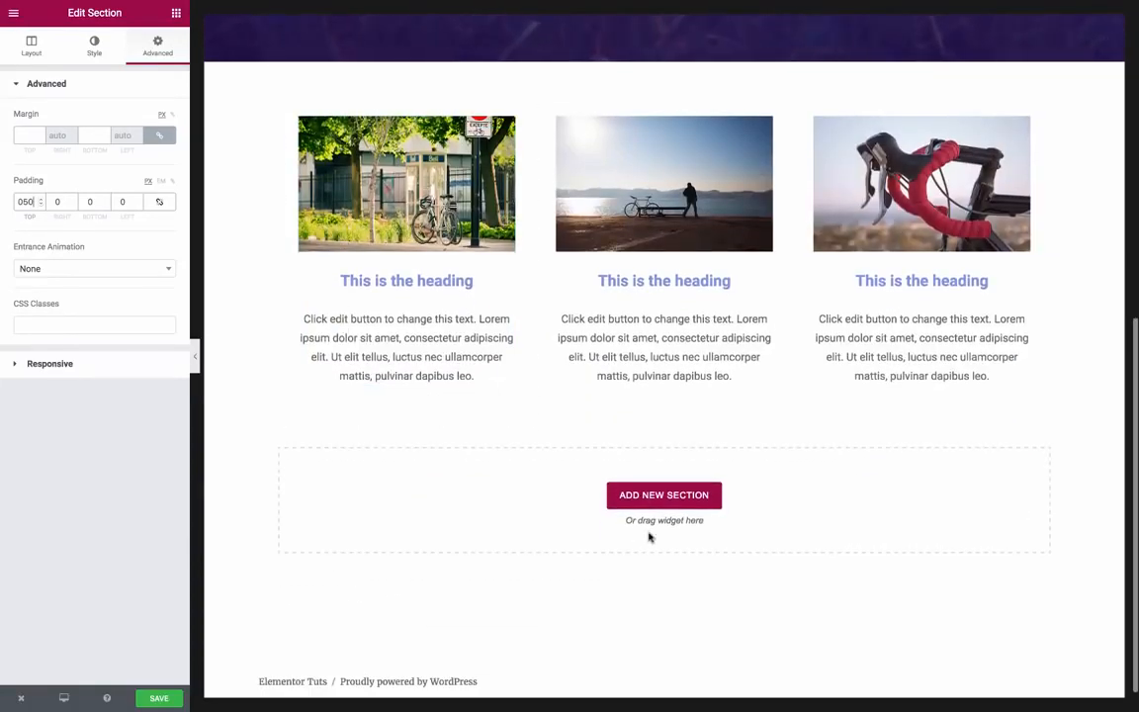
click(647, 493)
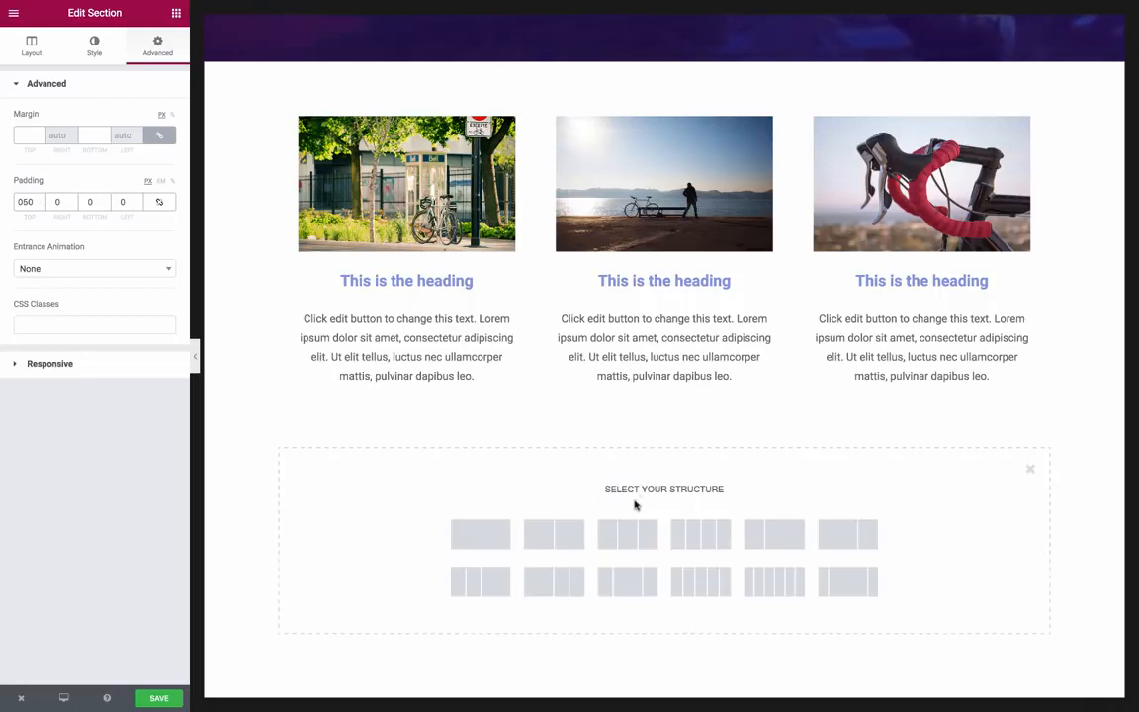
click(484, 536)
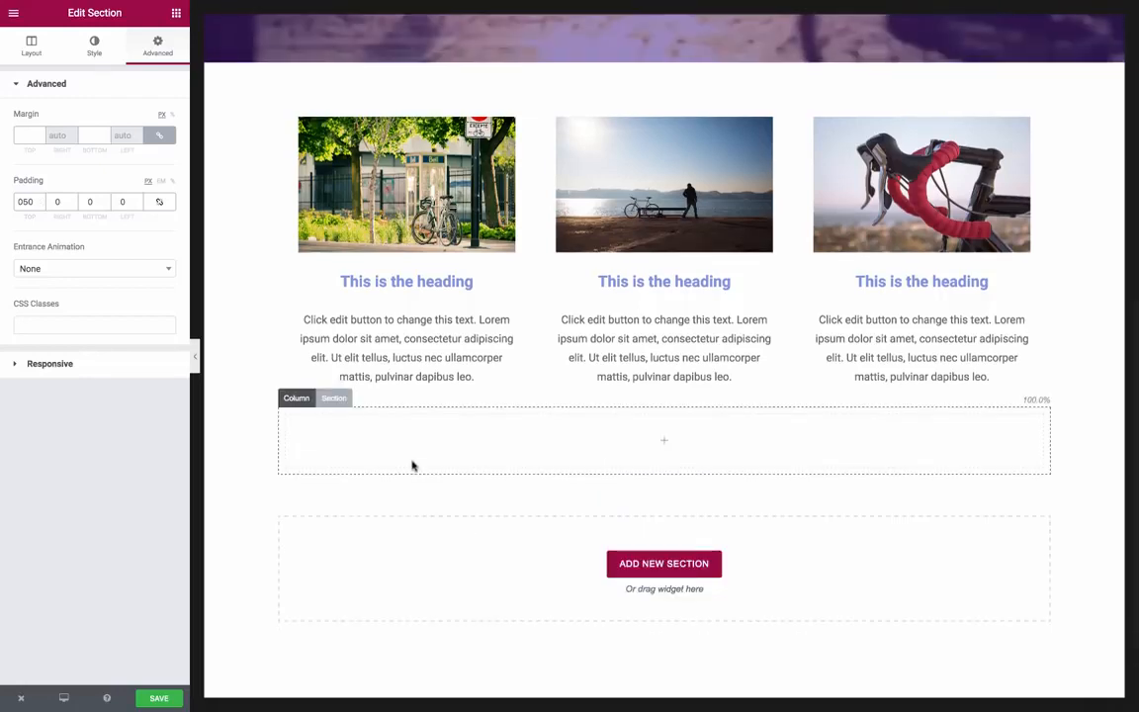
click(176, 14)
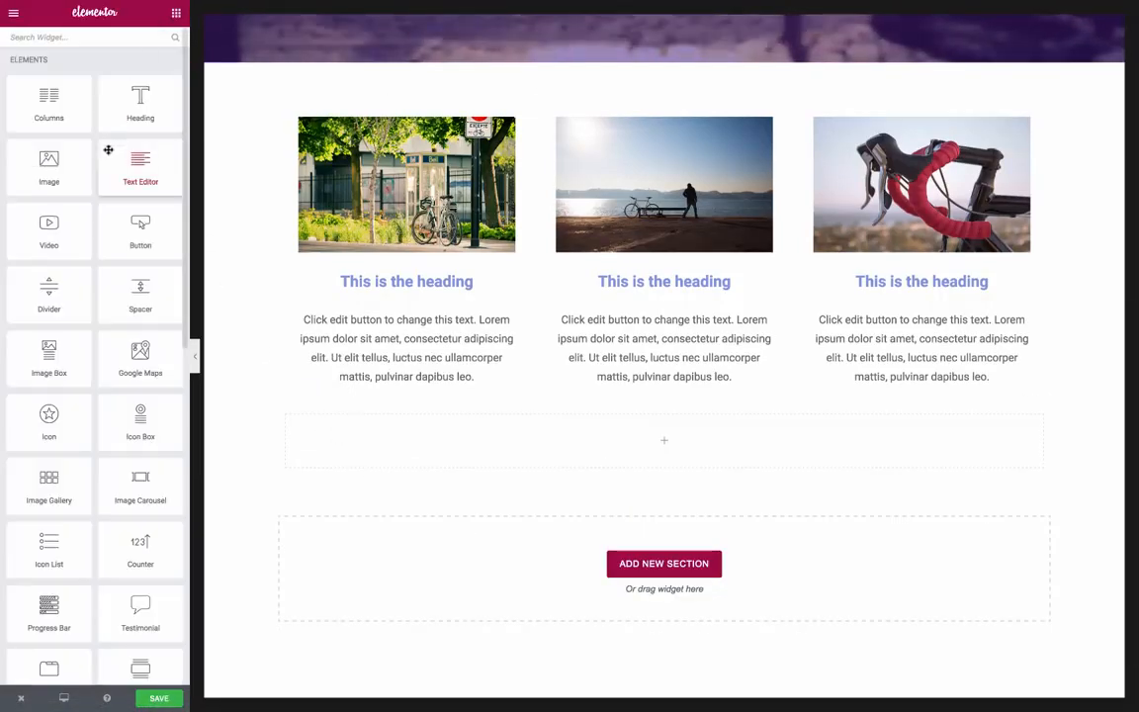
drag(140, 478, 692, 441)
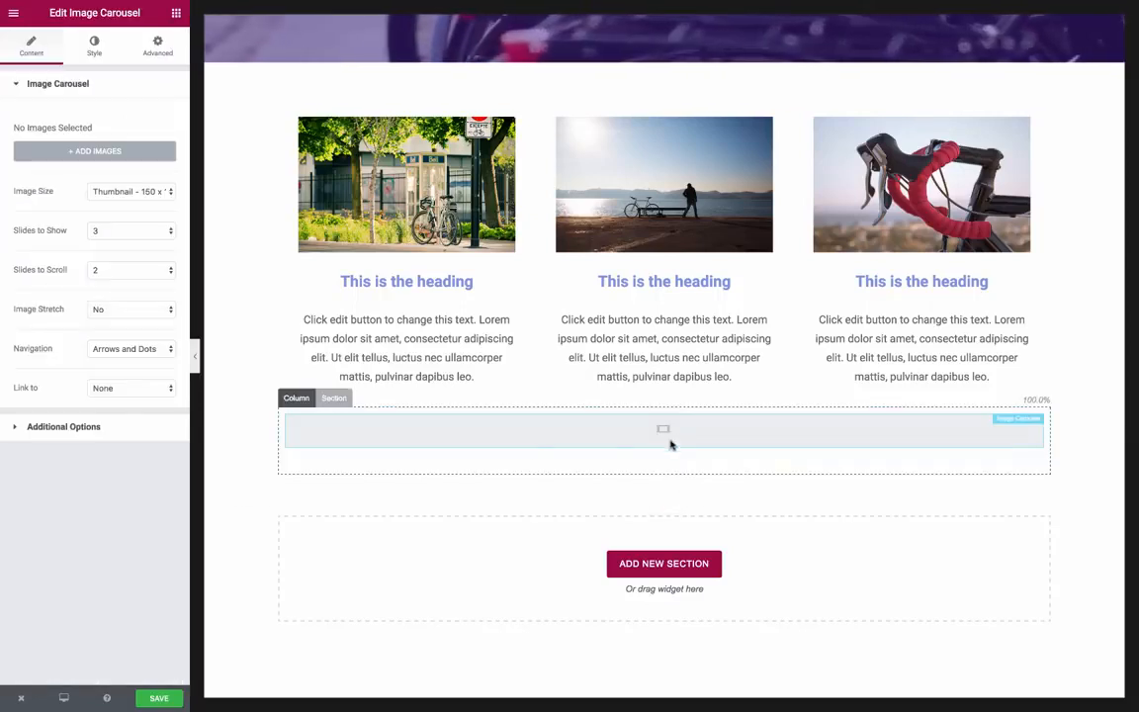
- Fill the carousel with a gallery of the Facebook, eBay, MailChimp, Microsoft, Sony, Samsung and Twitter logos
click(111, 154)
click(220, 254)
click(321, 274)
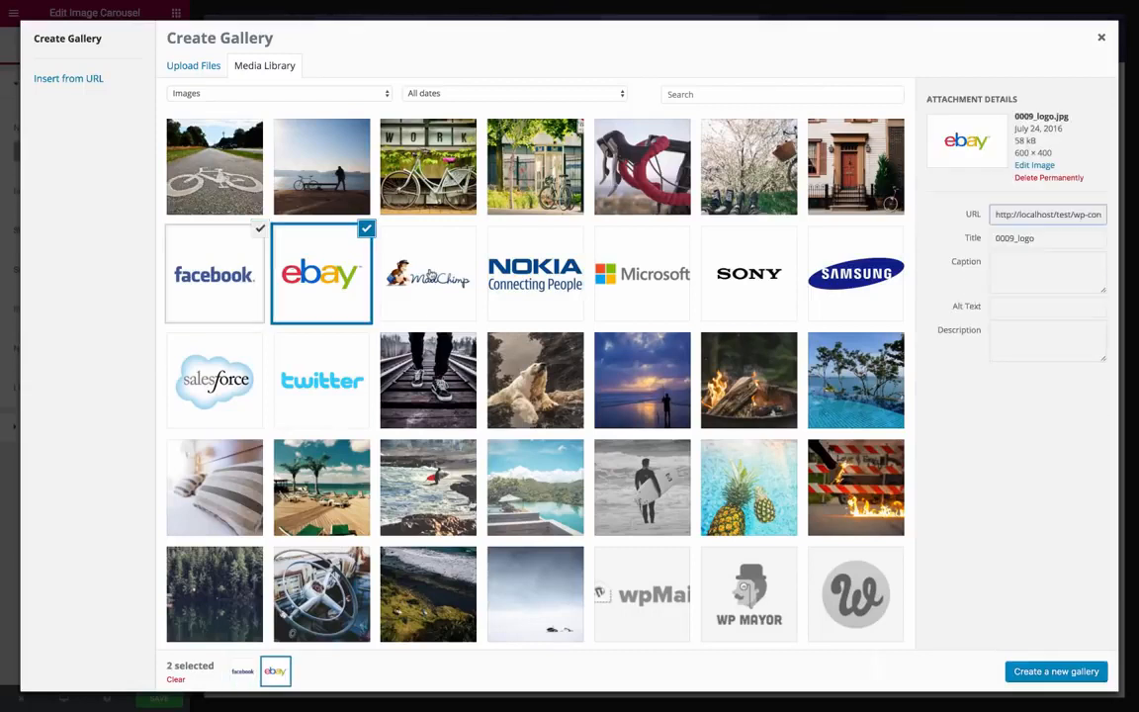
click(427, 276)
click(773, 279)
click(855, 275)
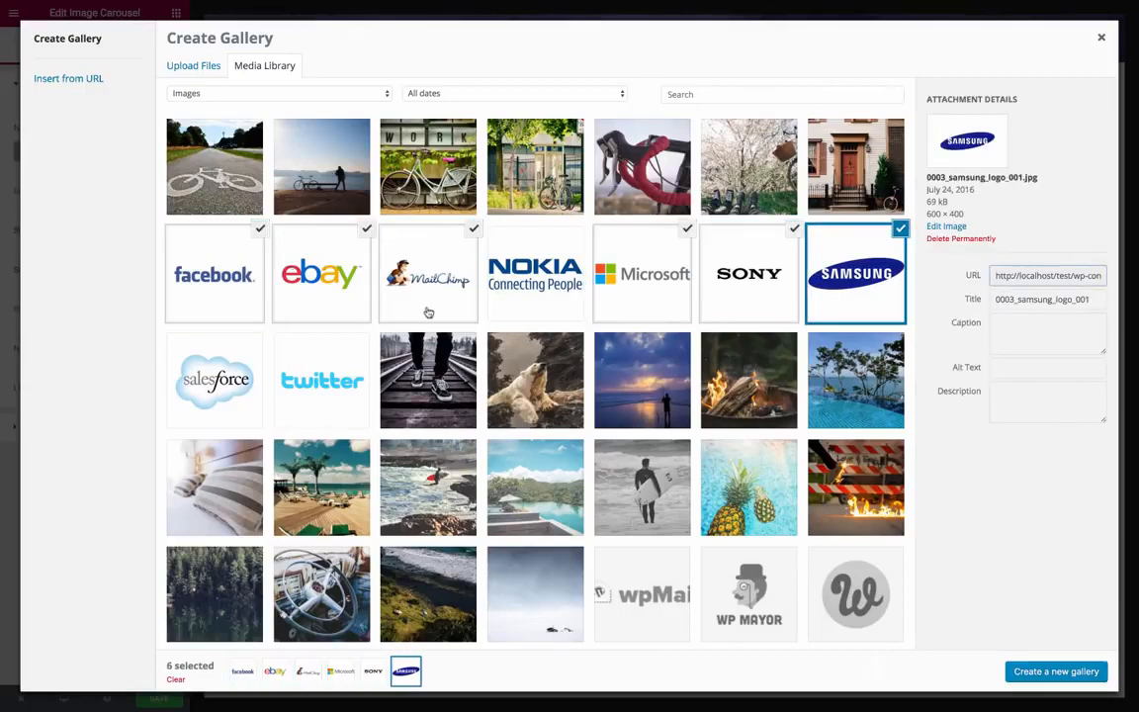
click(301, 379)
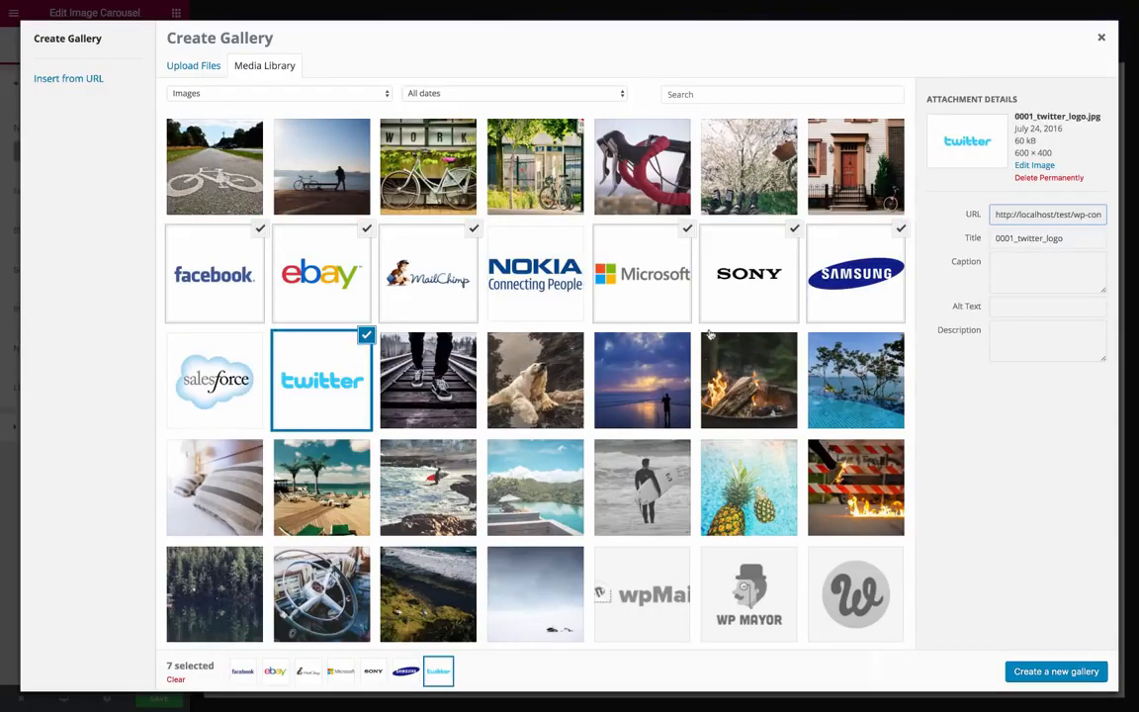
click(1058, 675)
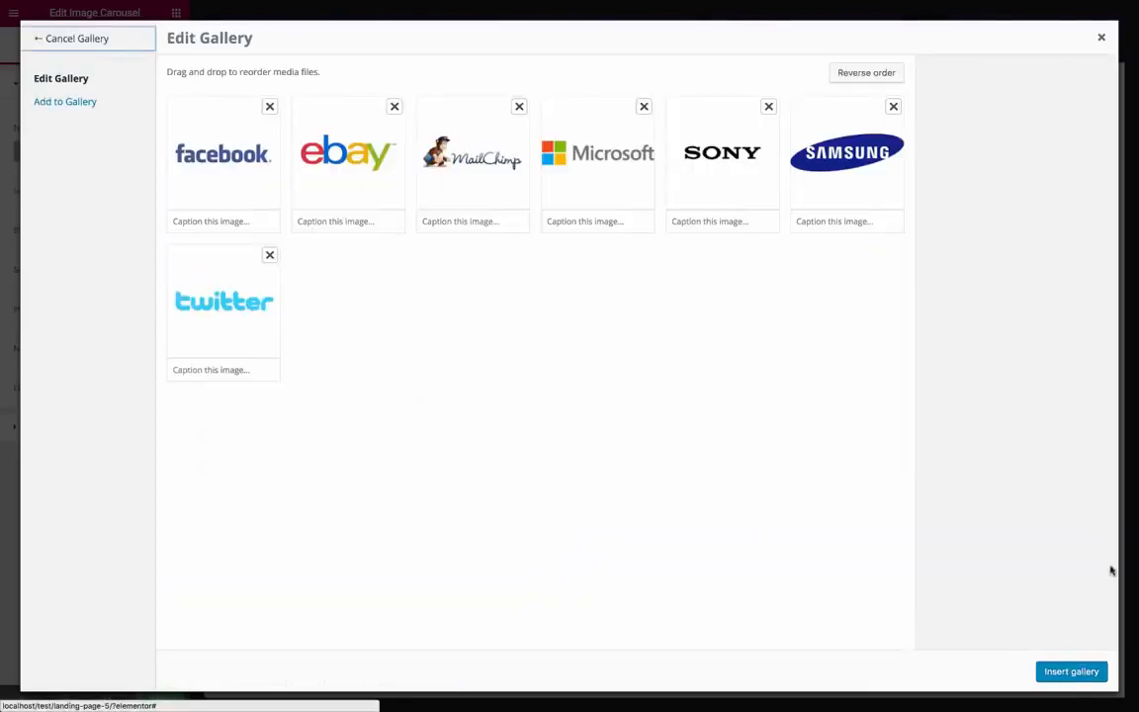
click(1072, 672)
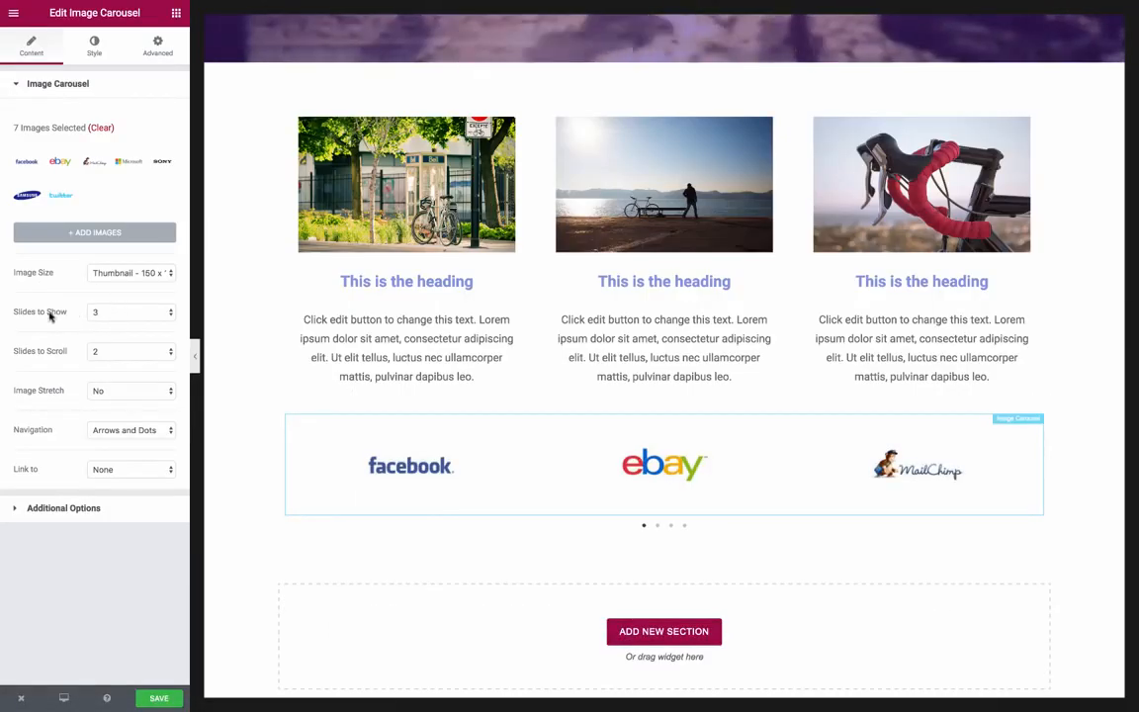
- Set the logo carousel to show 5 slides with Arrows as its only navigation
click(103, 316)
click(109, 337)
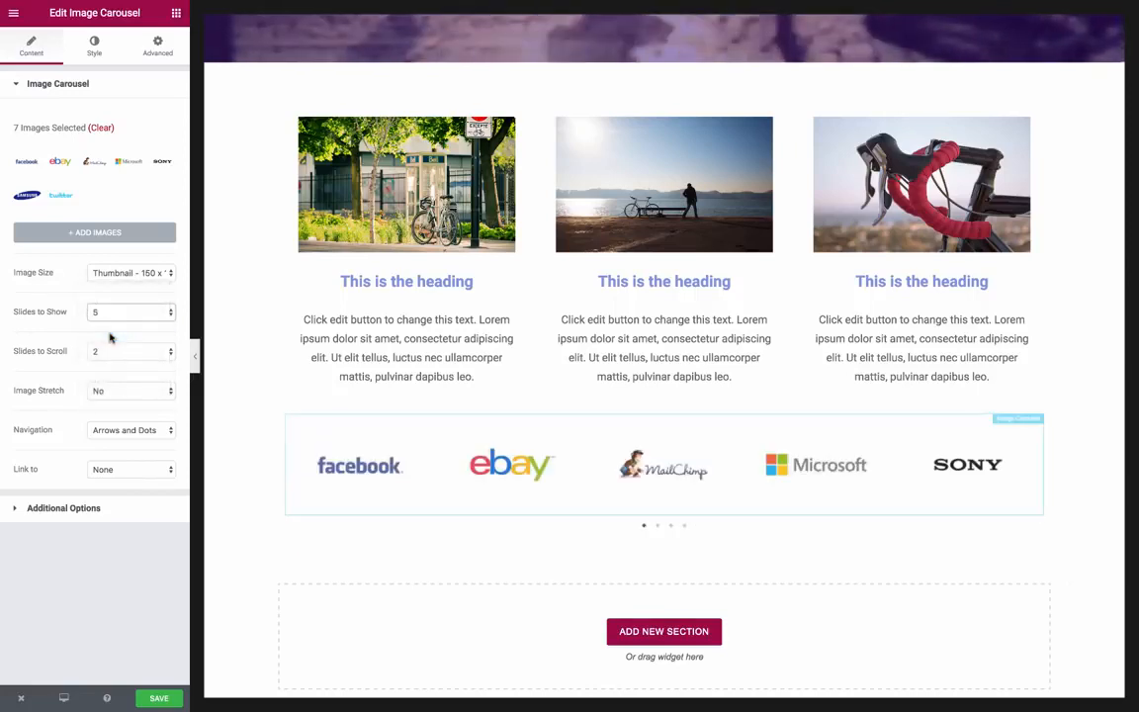
click(146, 431)
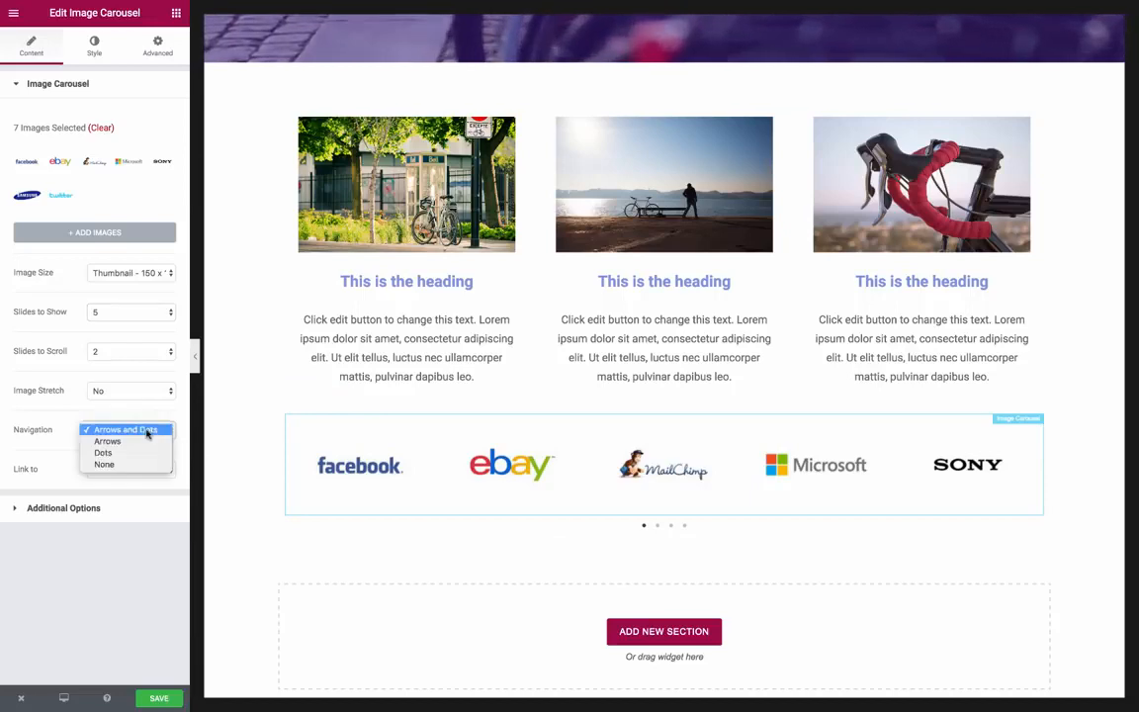
click(132, 442)
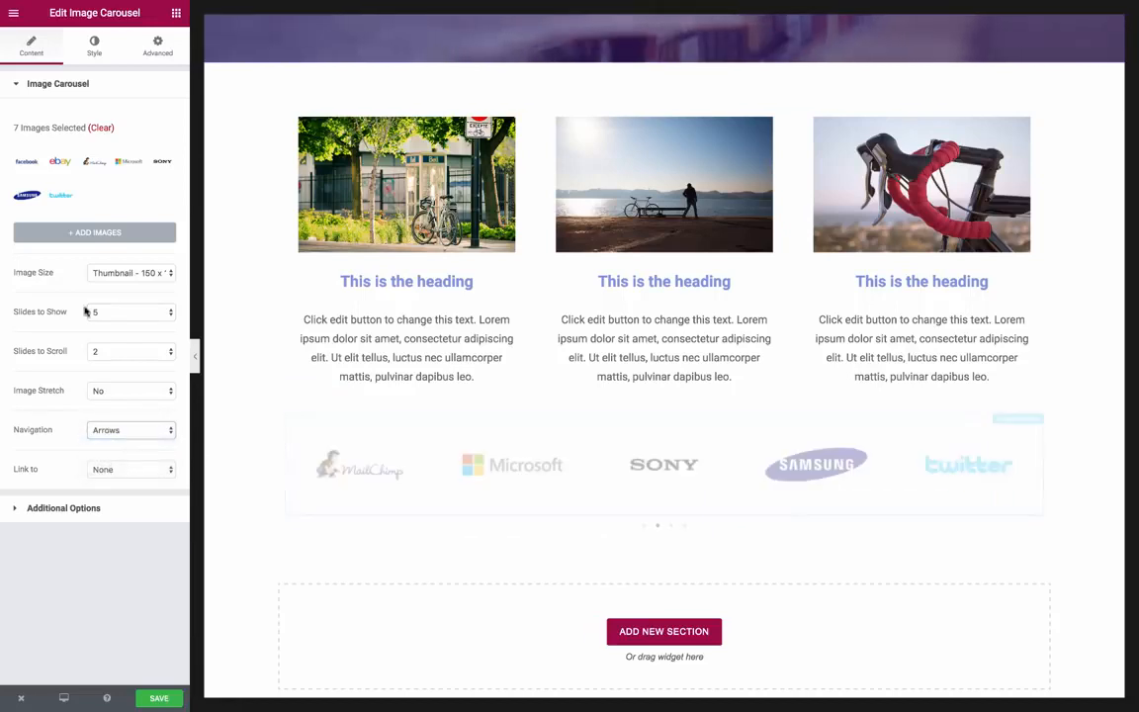
- Color the carousel arrows light grey #c6c6c6 and position them Outside
click(94, 45)
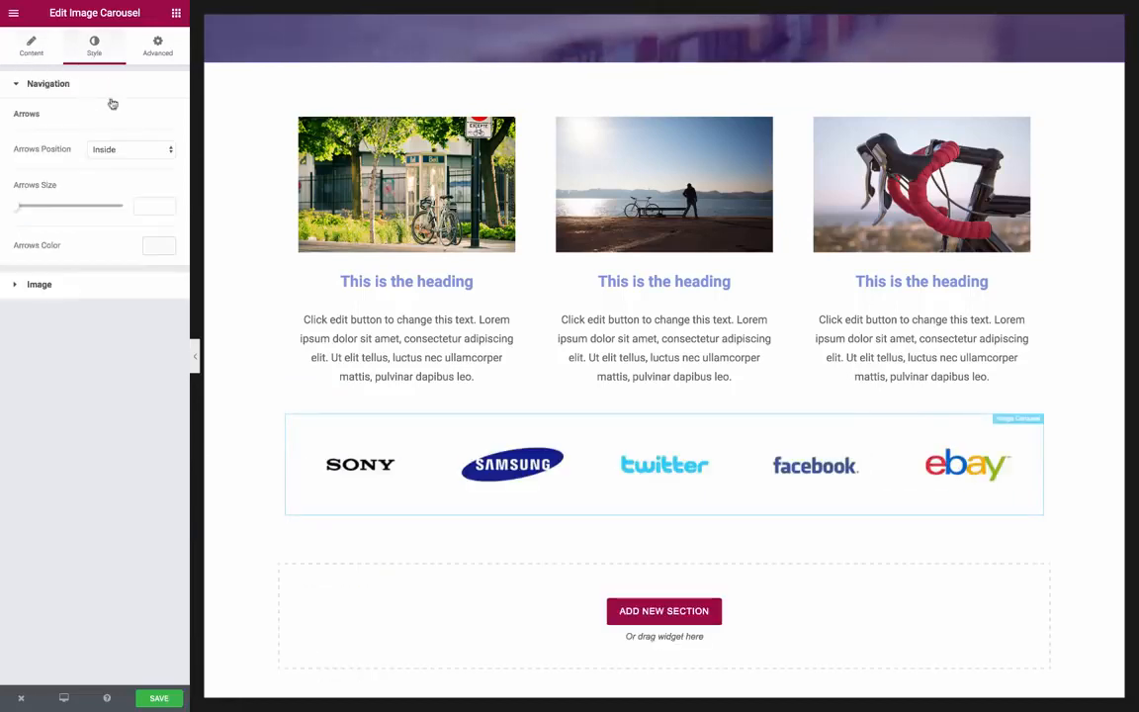
click(155, 254)
drag(13, 360, 12, 288)
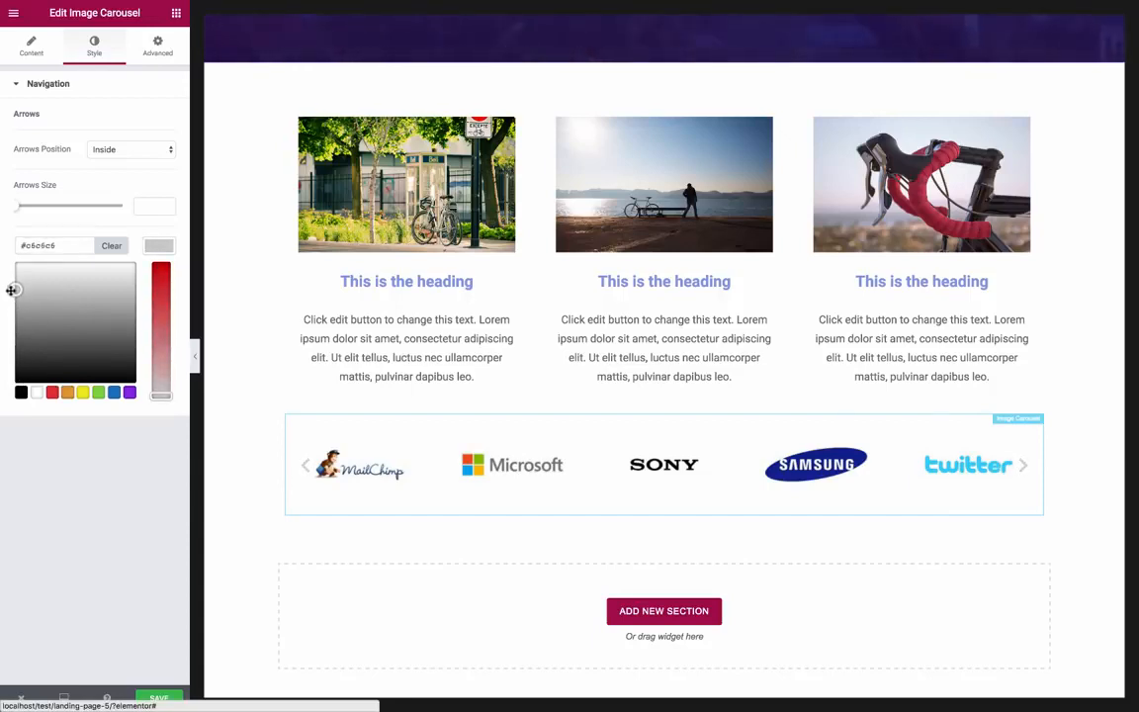
click(126, 149)
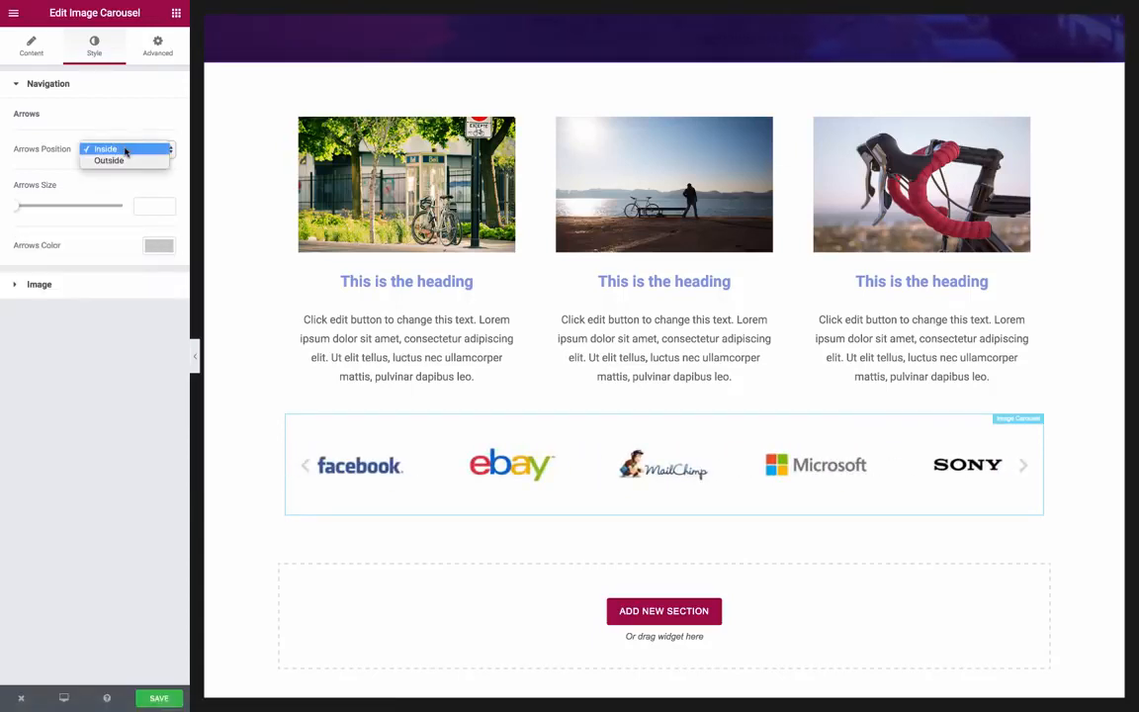
click(109, 160)
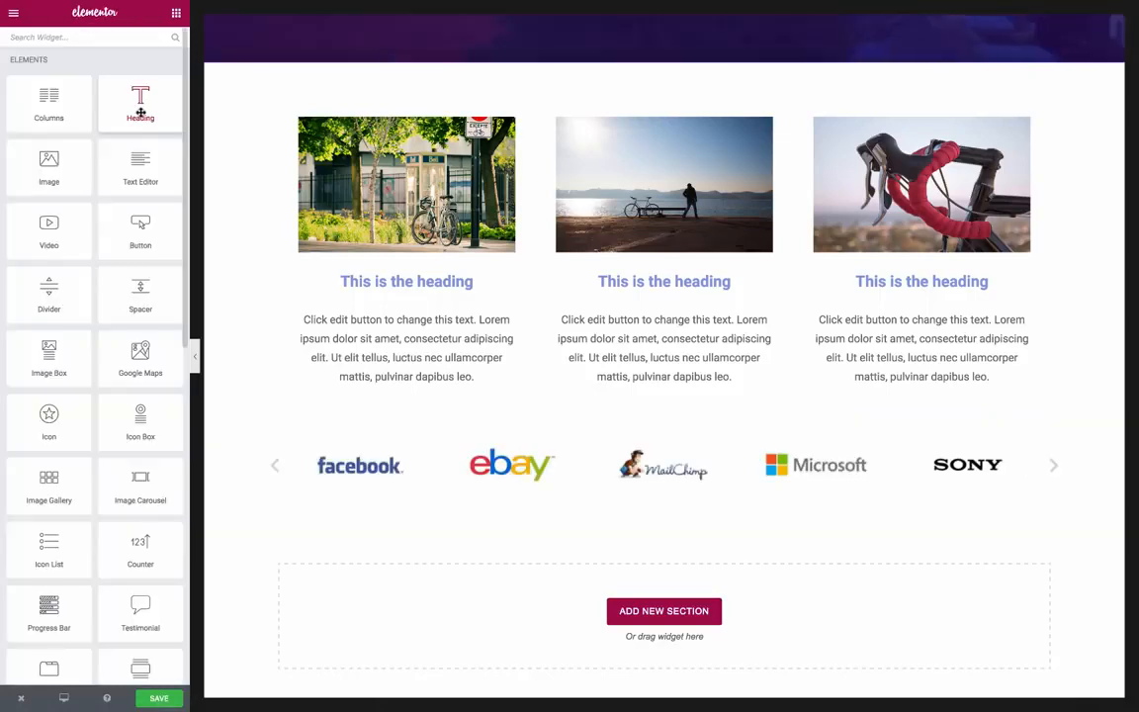
- Add a centered heading above the carousel reading "Some of the companies that experienced our tours", with p as its HTML tag
drag(140, 113, 521, 457)
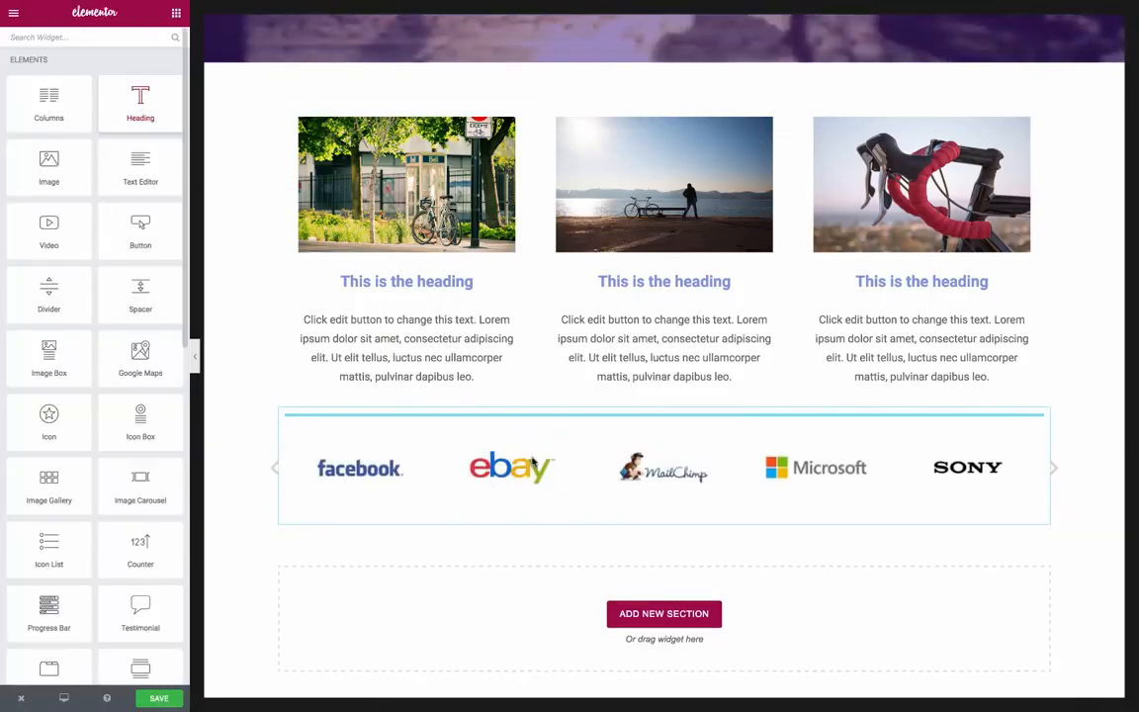
triple_click(131, 141)
text(Some of the companies that experienced our tours)
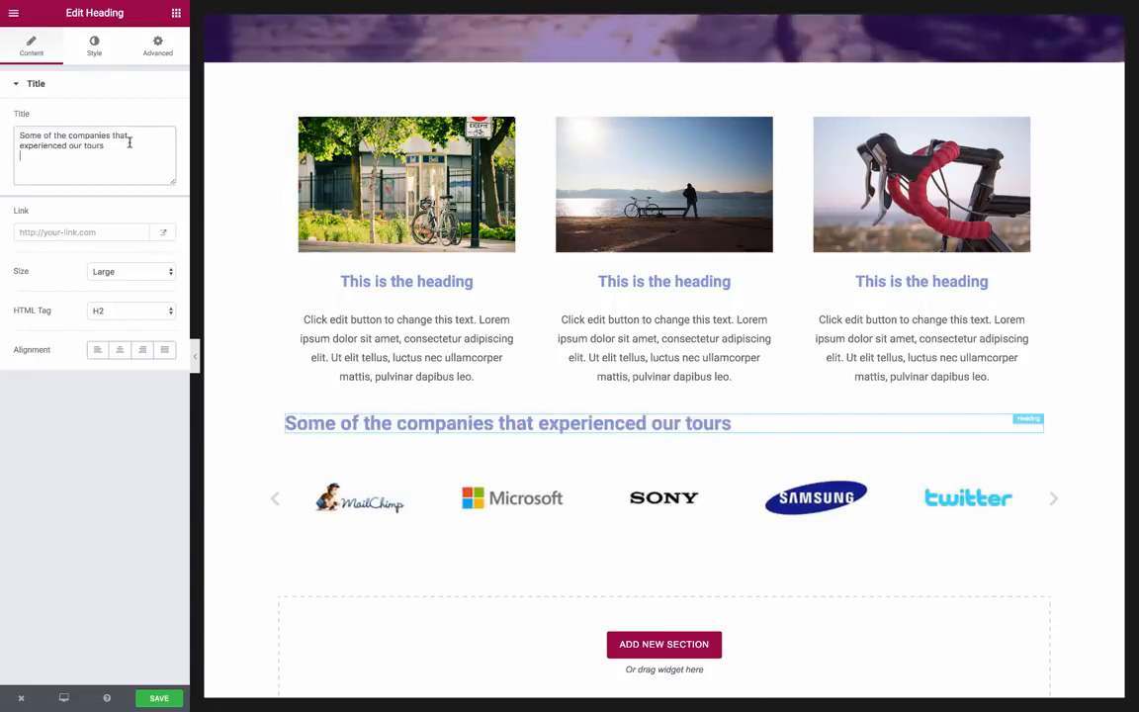
click(119, 348)
click(129, 312)
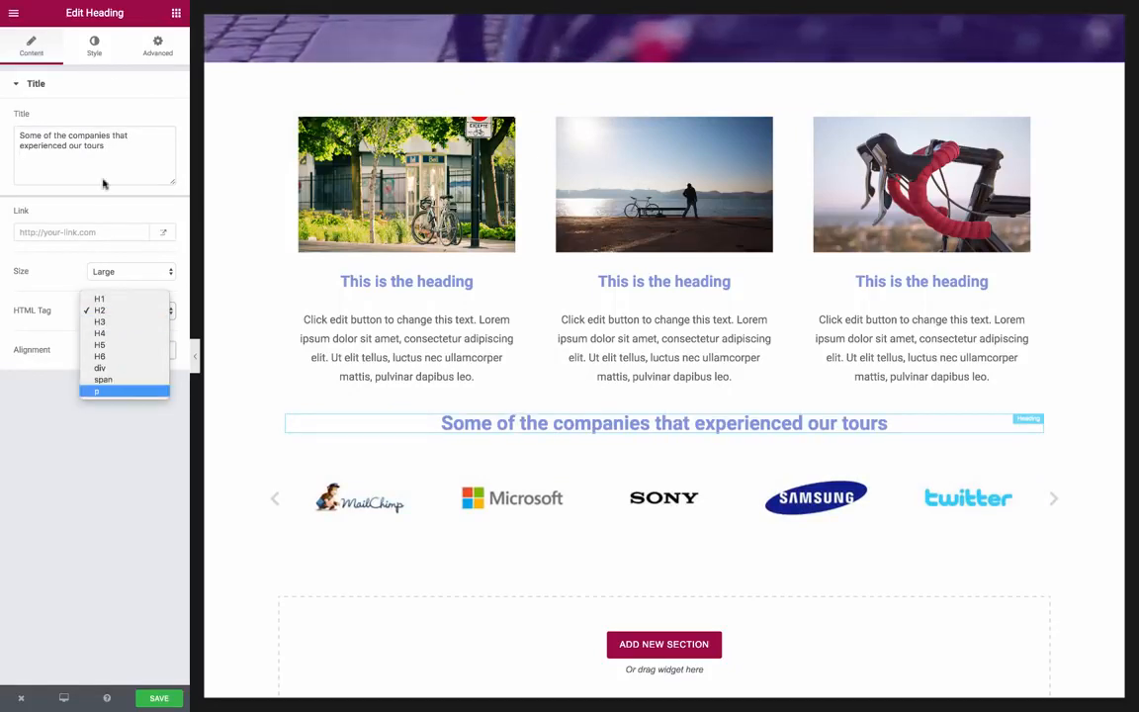
click(124, 390)
- Set the companies heading's text color to grey #bababa
click(95, 46)
click(158, 117)
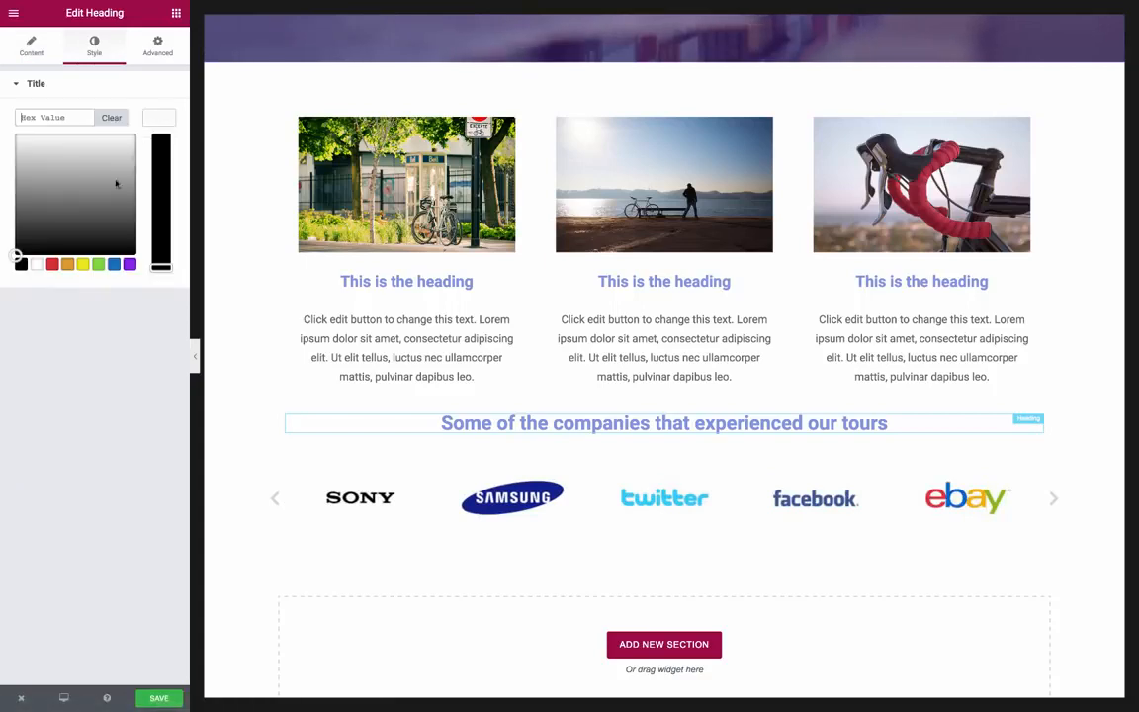
click(20, 264)
drag(15, 254, 14, 168)
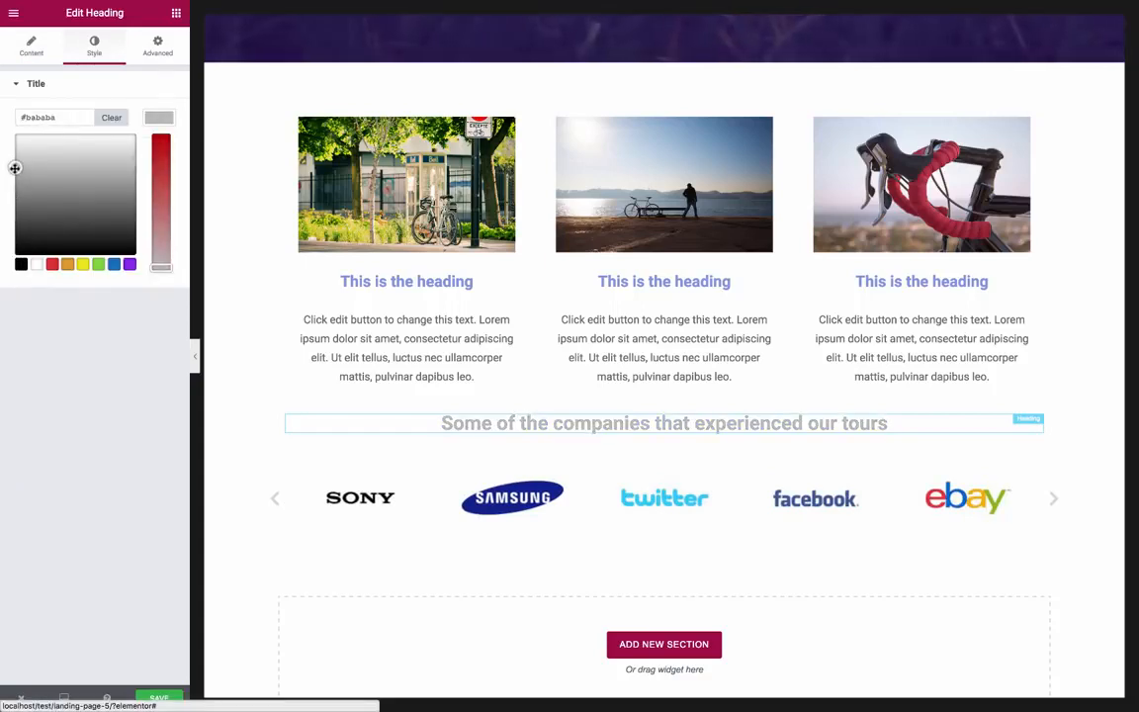
- Place a divider above the companies heading with a weight of 3 and the light grey color #e8e8e8
click(176, 14)
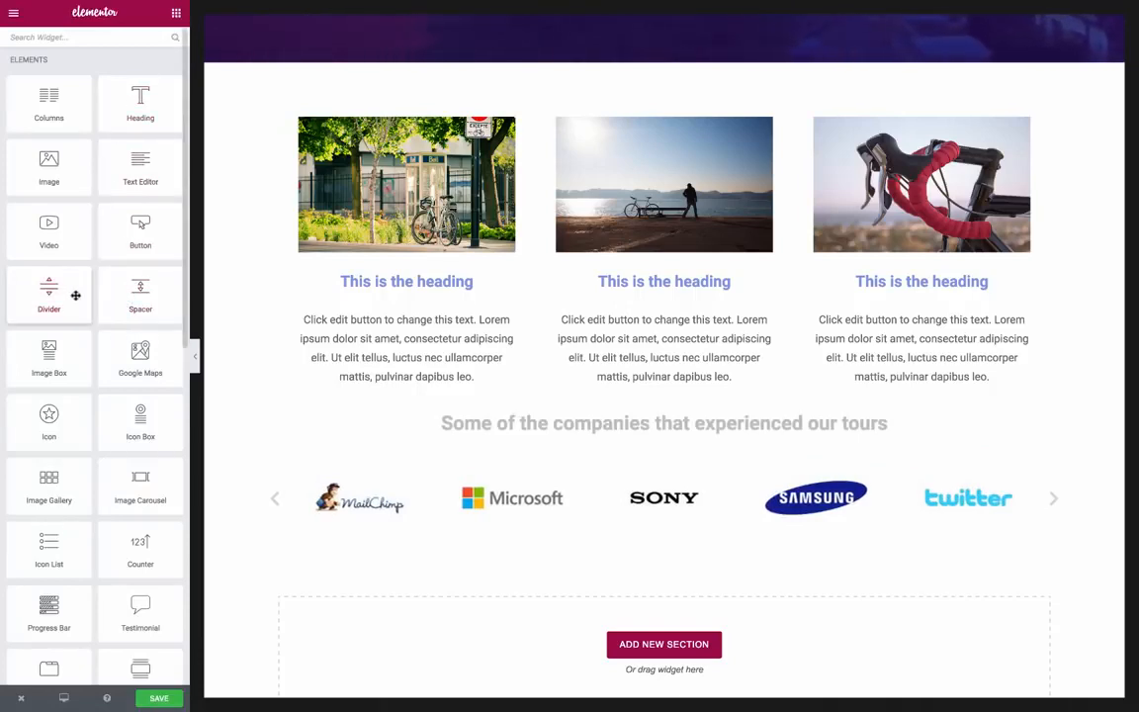
drag(74, 293, 478, 424)
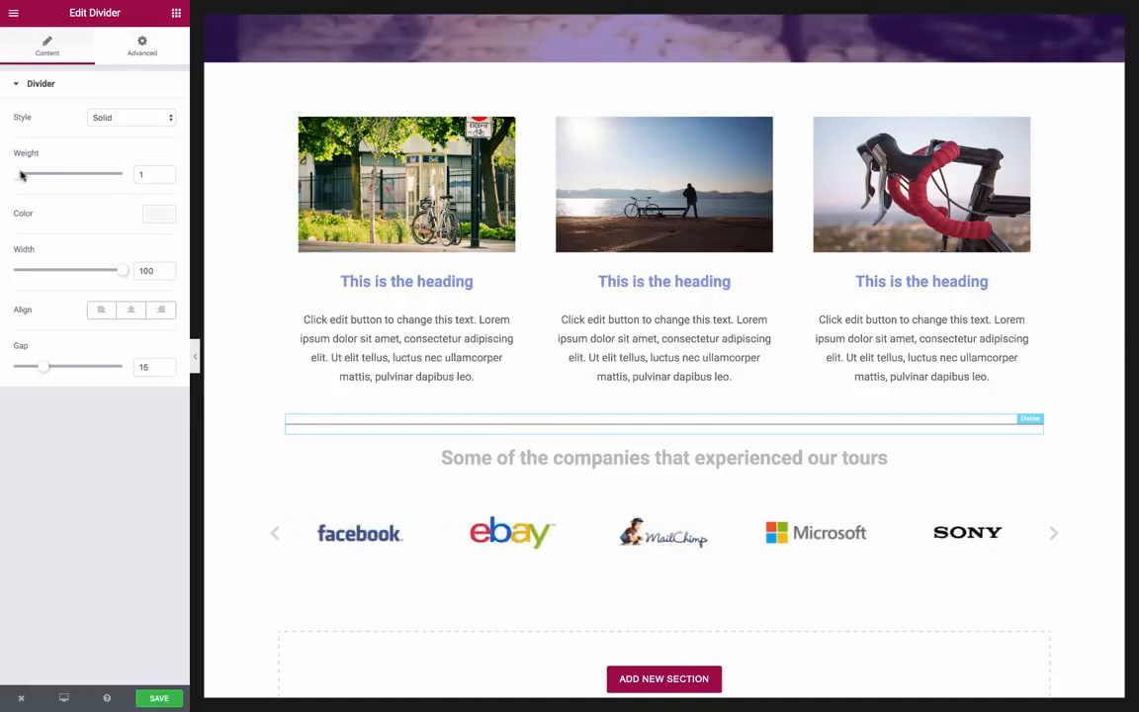
drag(20, 175, 40, 175)
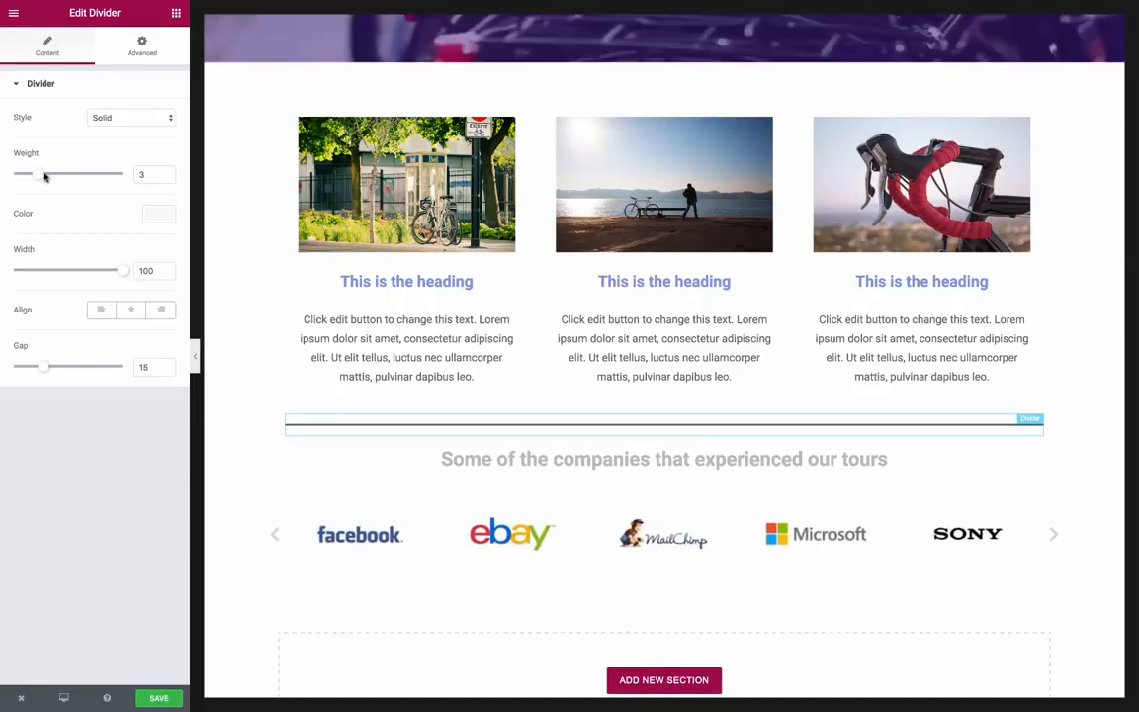
click(160, 216)
drag(17, 353, 5, 246)
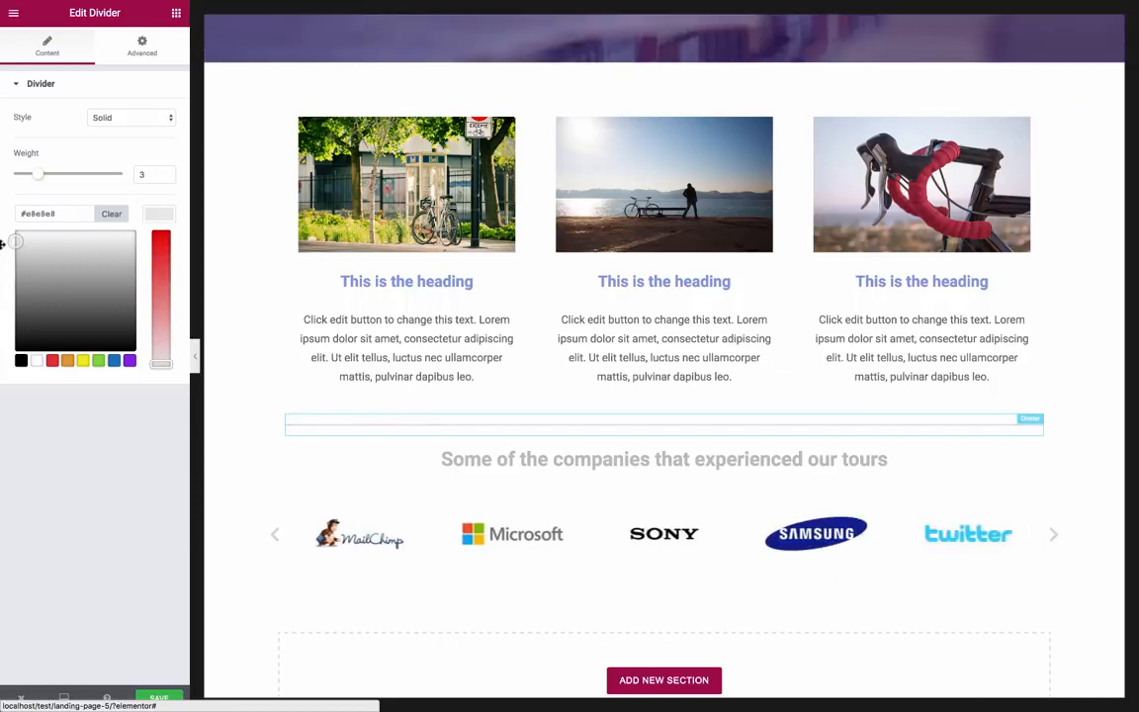
- Duplicate the divider above the companies heading and move the copy below the logo carousel
right_click(497, 429)
click(525, 427)
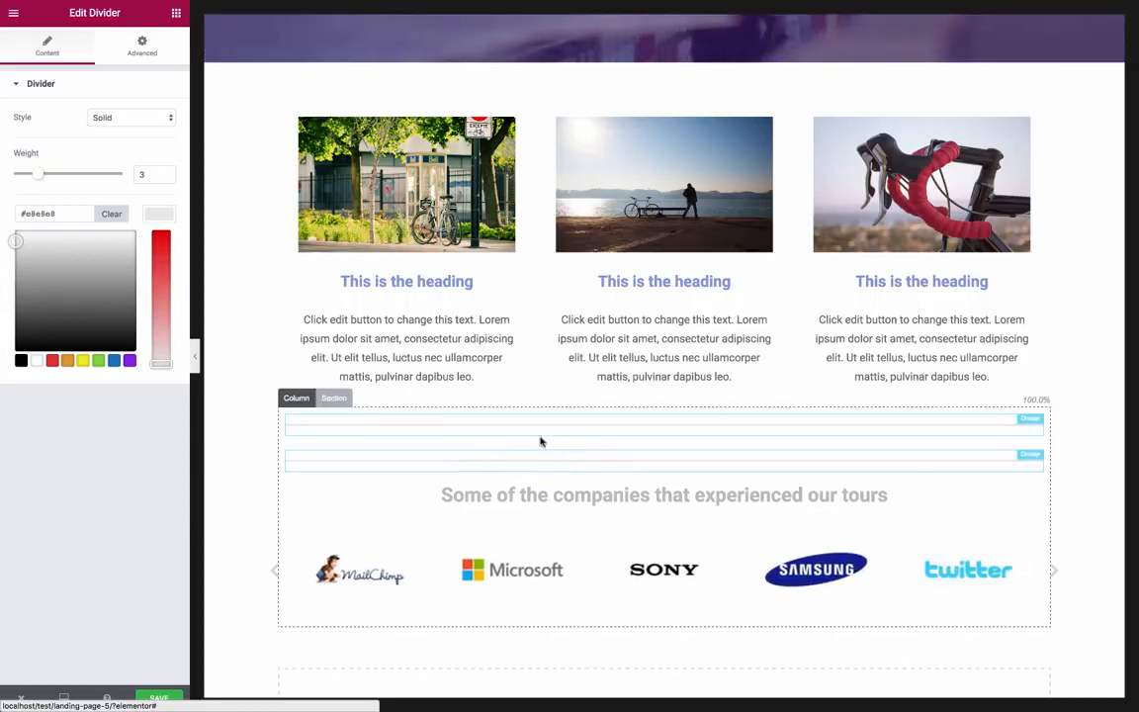
drag(532, 464, 524, 582)
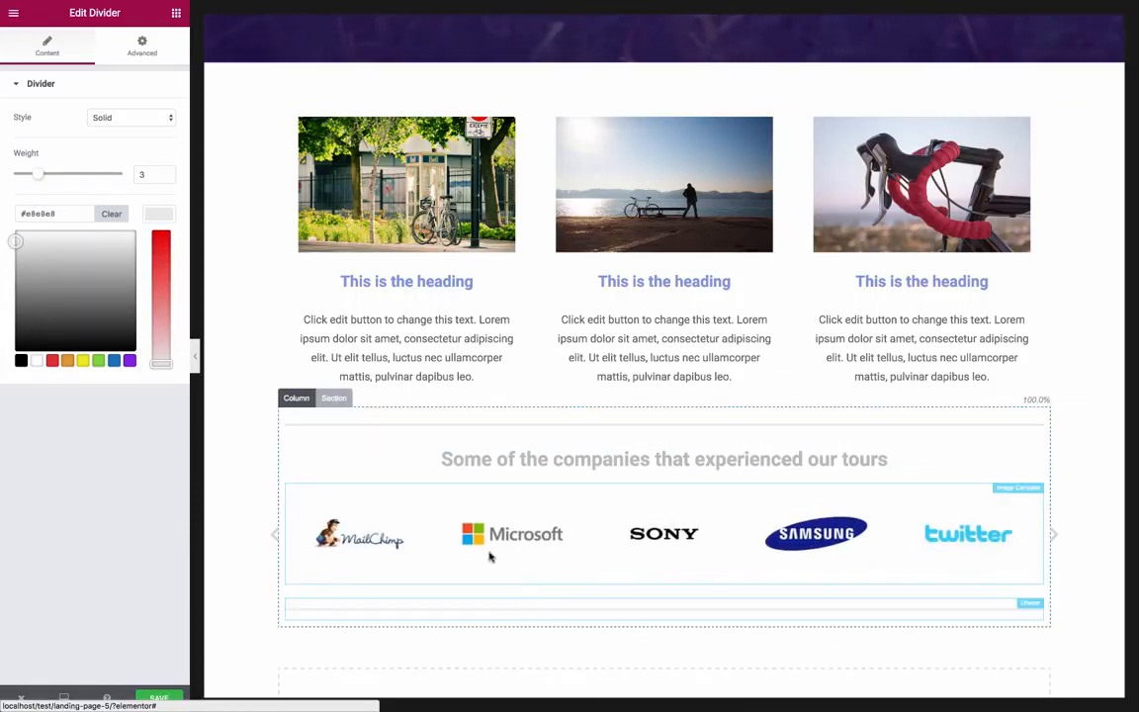
- Unlink the logo carousel section's padding values and set its top padding to 25 px
click(336, 398)
click(158, 45)
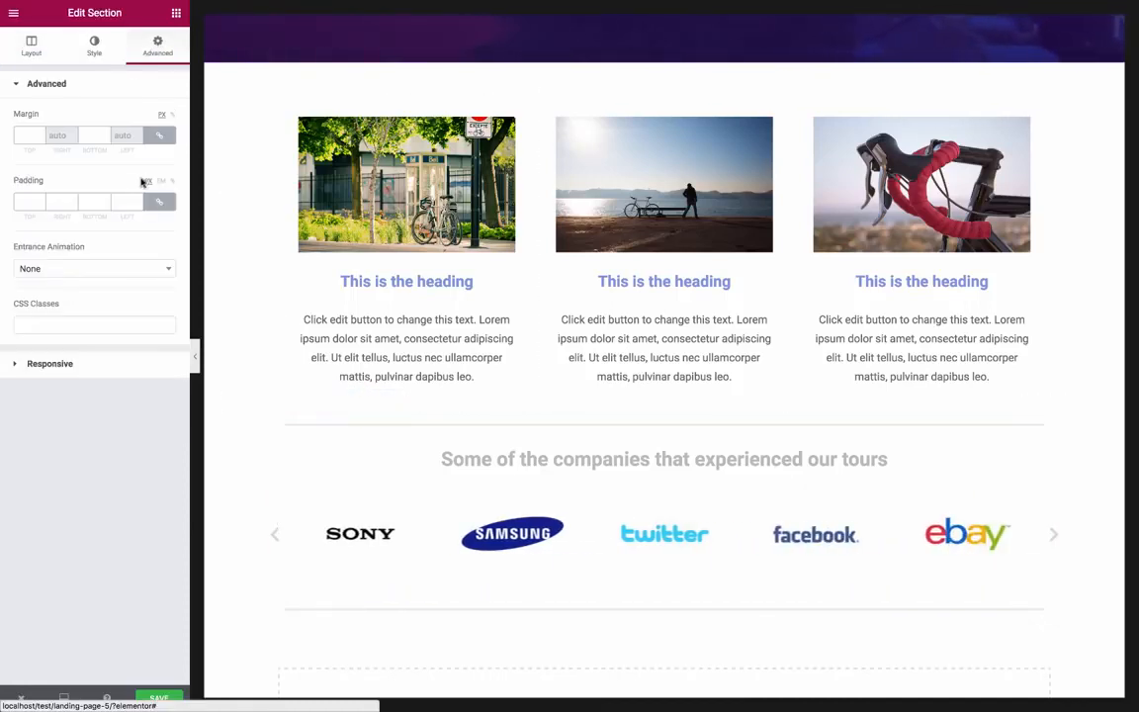
click(160, 200)
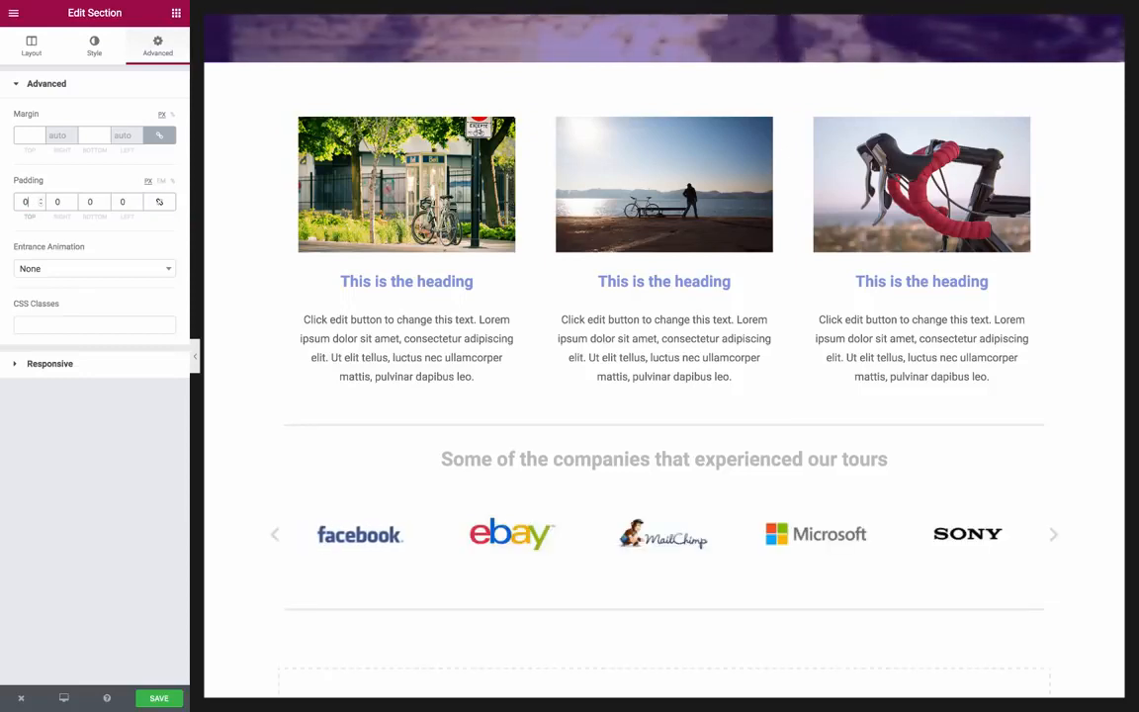
text(4)
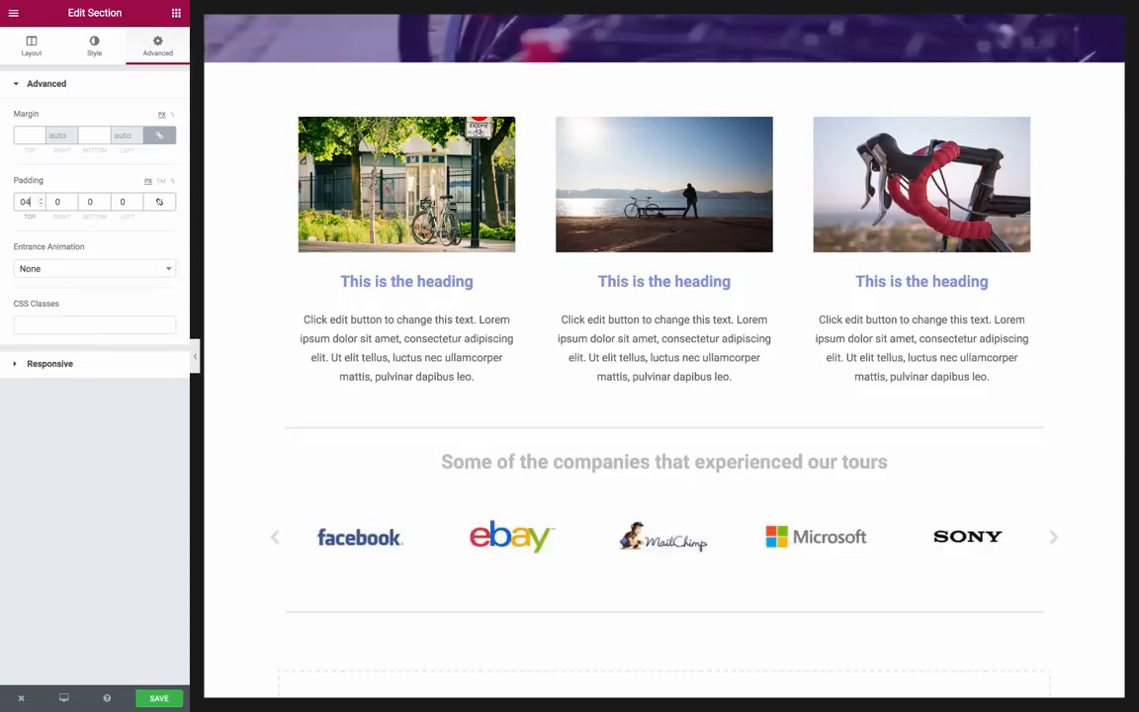
key(BackSpace)
text(25)
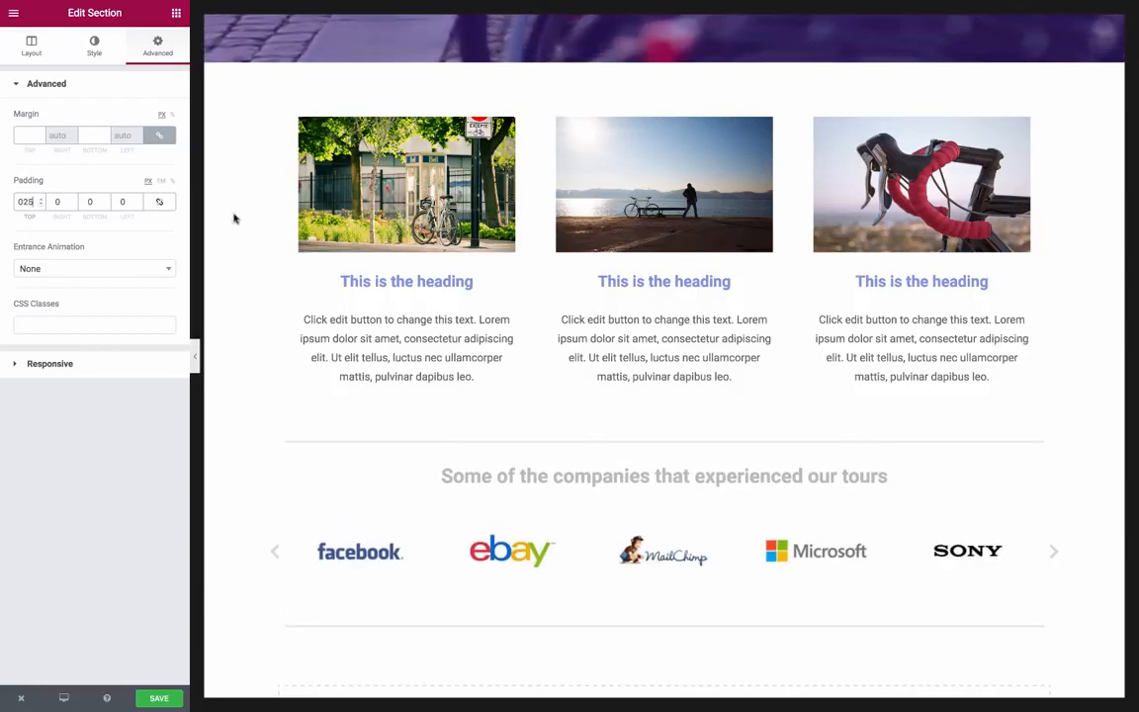
- Darken the text color of the heading "Some of the companies that experienced our tours" to a medium grey
scroll(405, 414, down, 2)
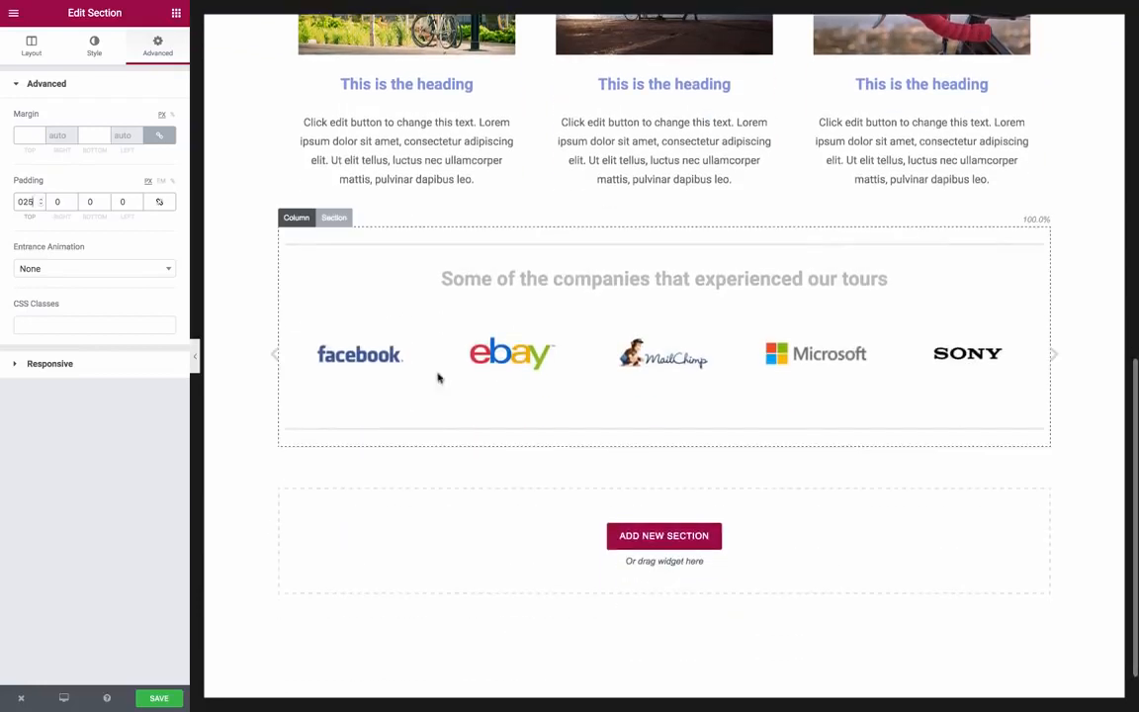
click(488, 280)
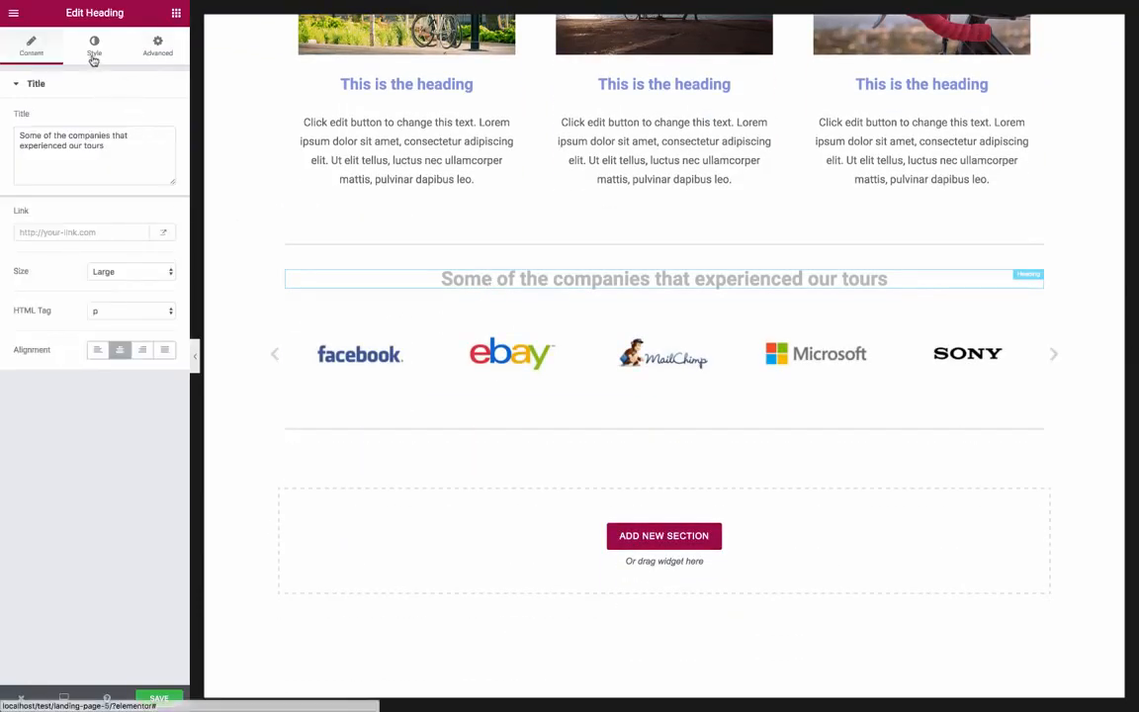
click(93, 58)
click(159, 118)
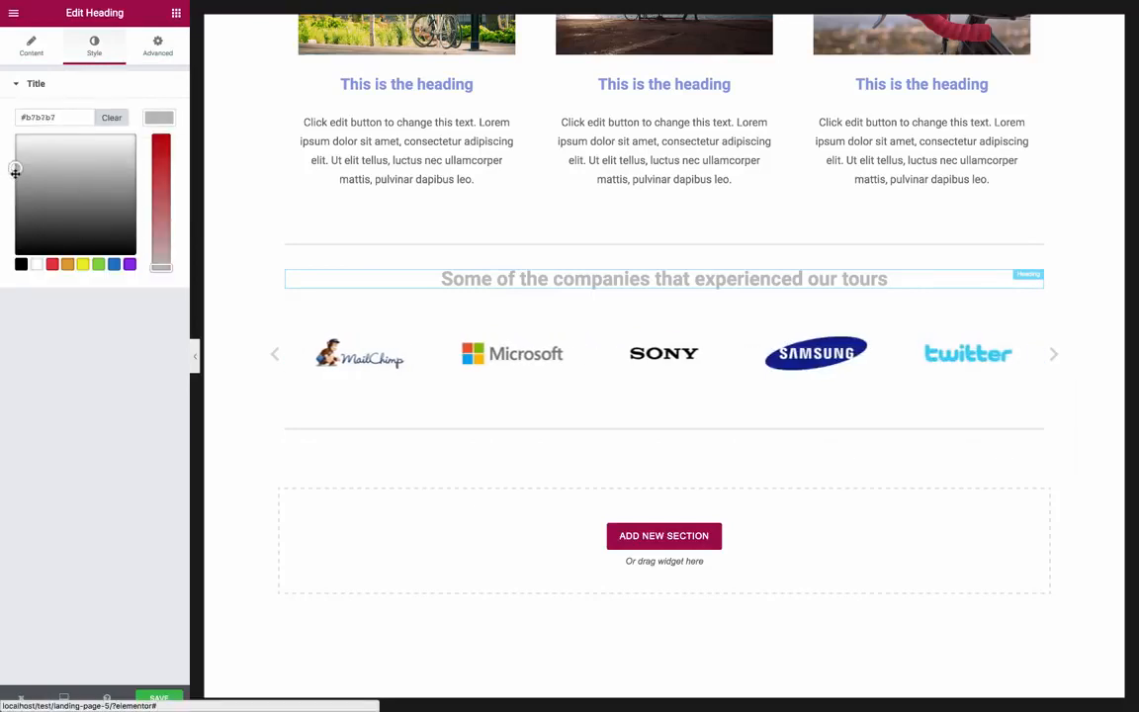
drag(15, 170, 14, 181)
- Add a new two-column section below the carousel and place a Testimonial widget in its first column
click(176, 13)
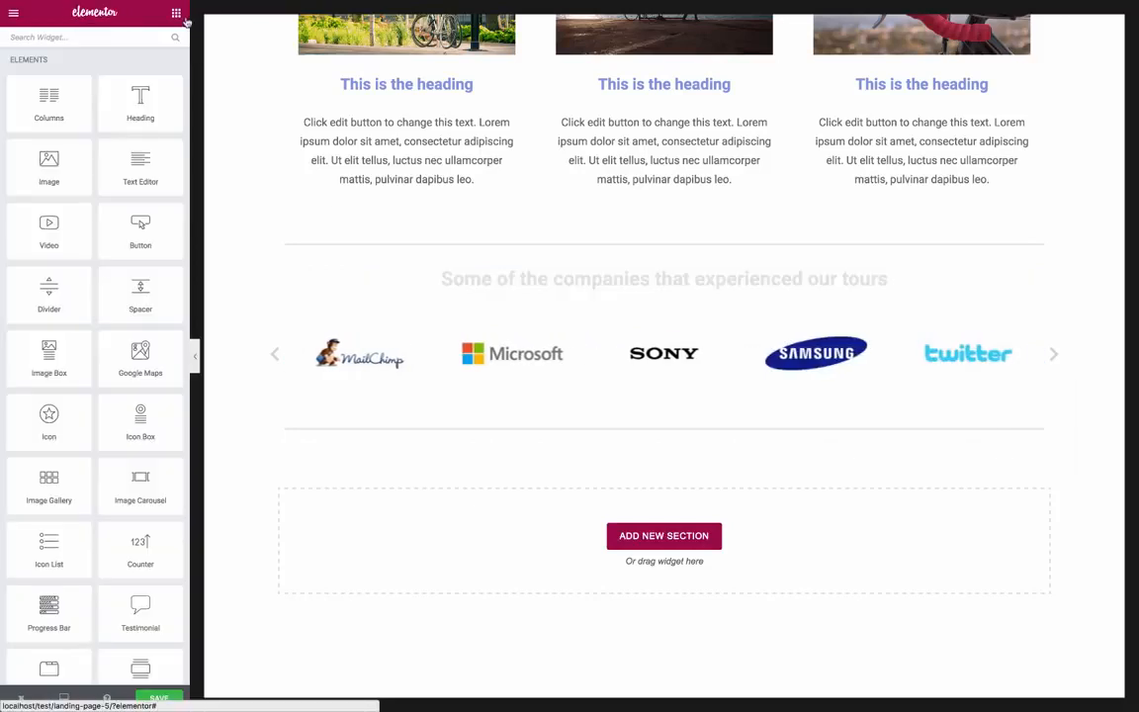
click(618, 535)
click(566, 577)
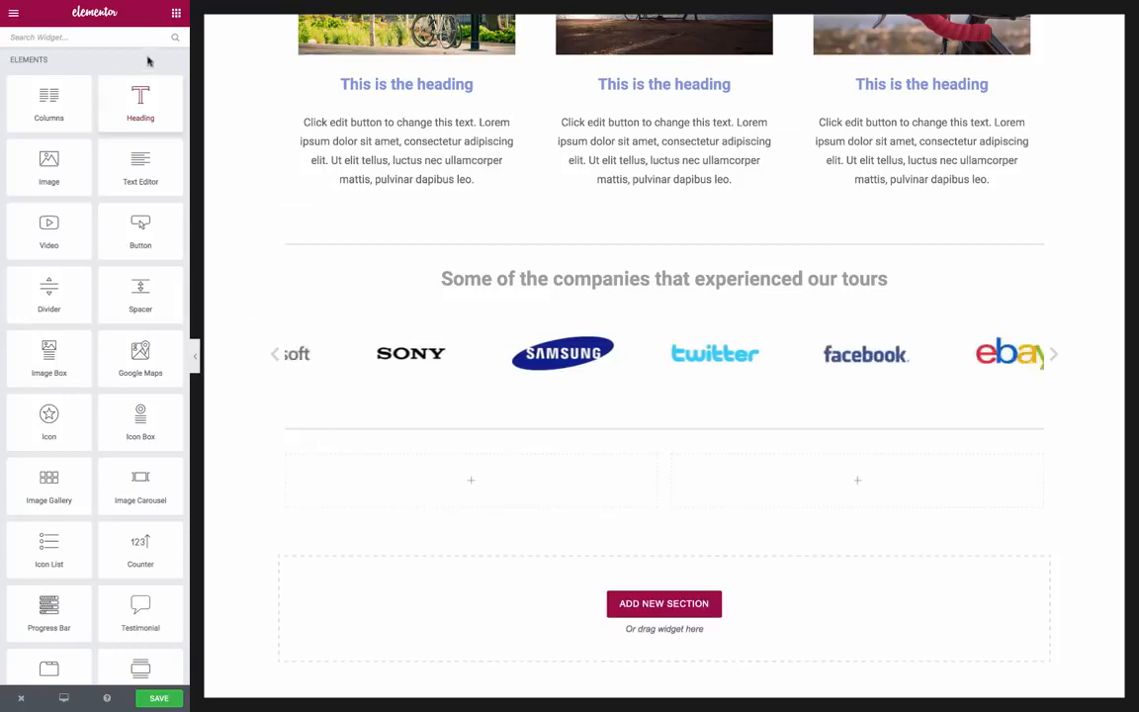
click(136, 33)
text(te)
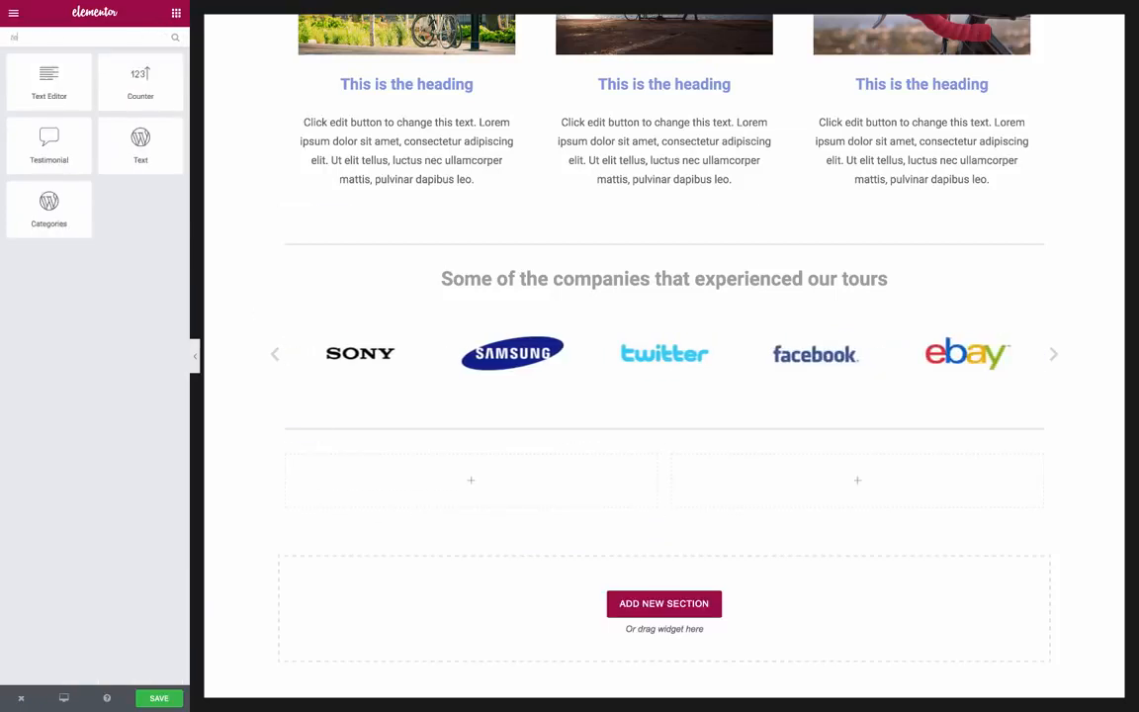
drag(44, 145, 358, 440)
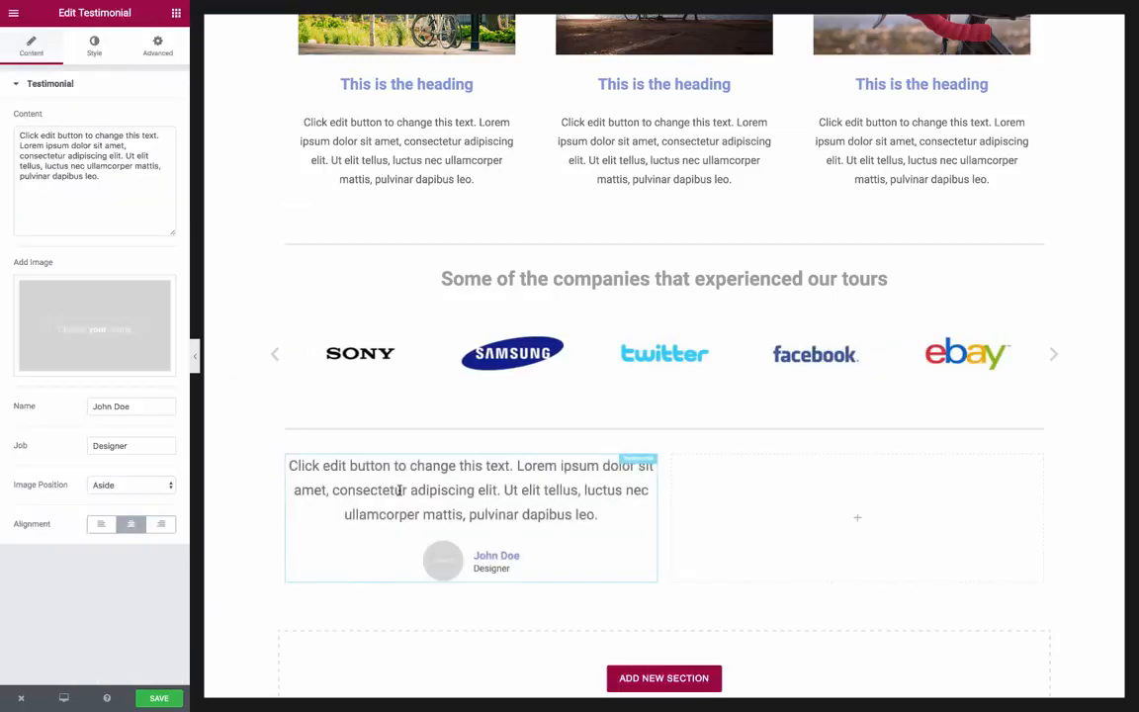
- Replace the testimonial text with a quote beginning "The guide was everything I hoped for, and more." and enter the customer's full name
click(124, 156)
key(ctrl+a)
text("The guide was everything I hoped for, and more. BikeTour really makes a difference, I would have never discovered the beautiful places we stopped for")
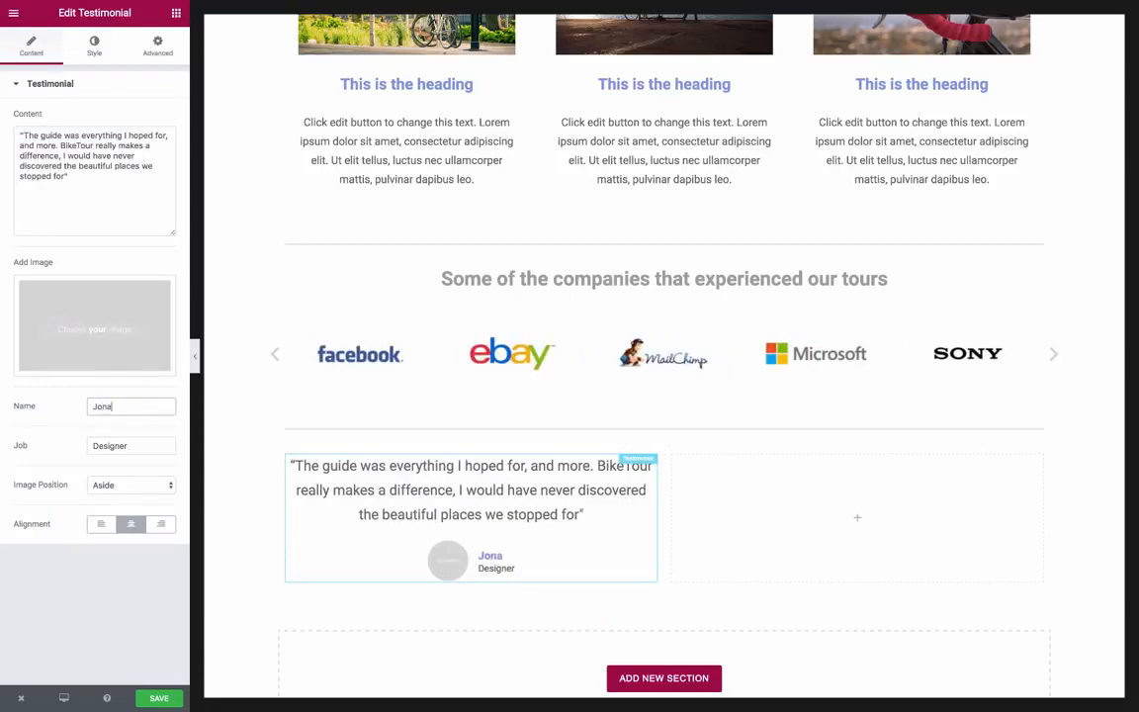
text(Jonas Gerber)
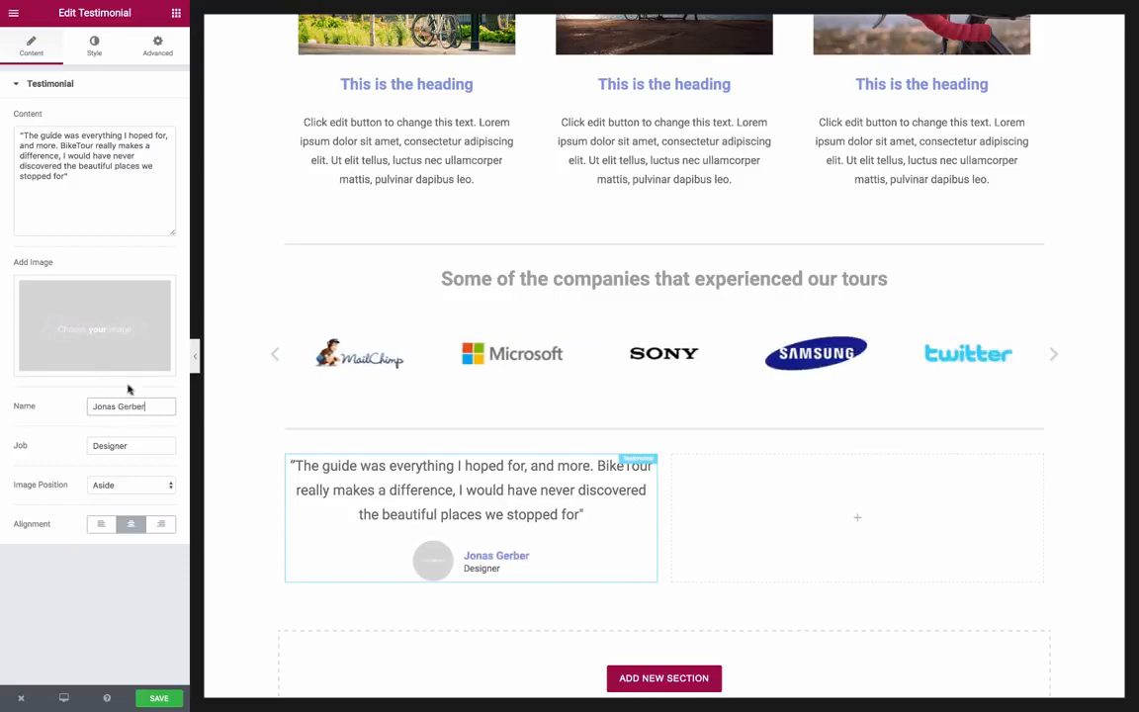
- Insert the photo of the smiling man in a blue shirt into the testimonial and align its content left
click(136, 281)
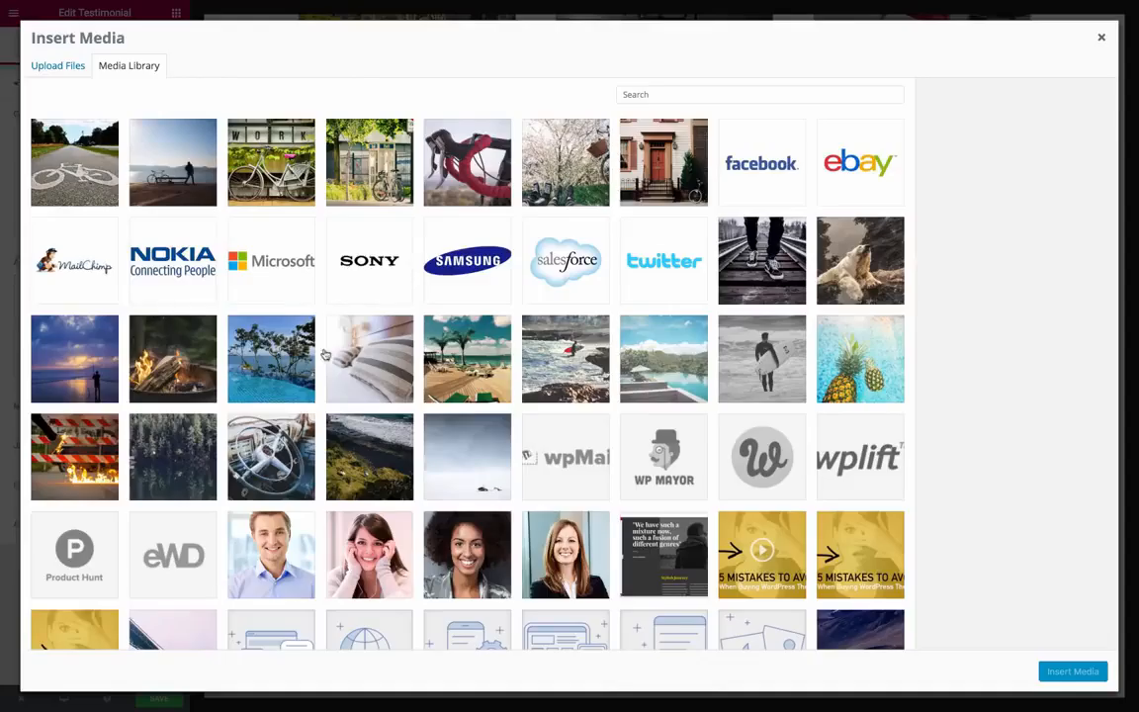
click(293, 568)
click(1072, 671)
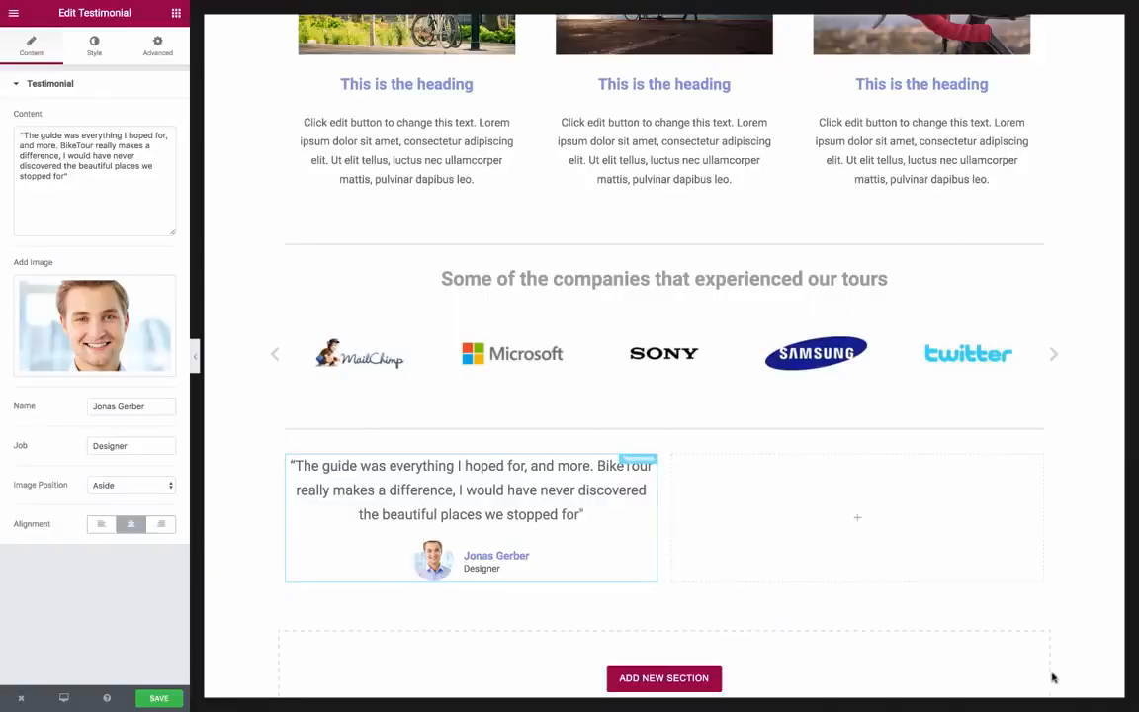
click(102, 525)
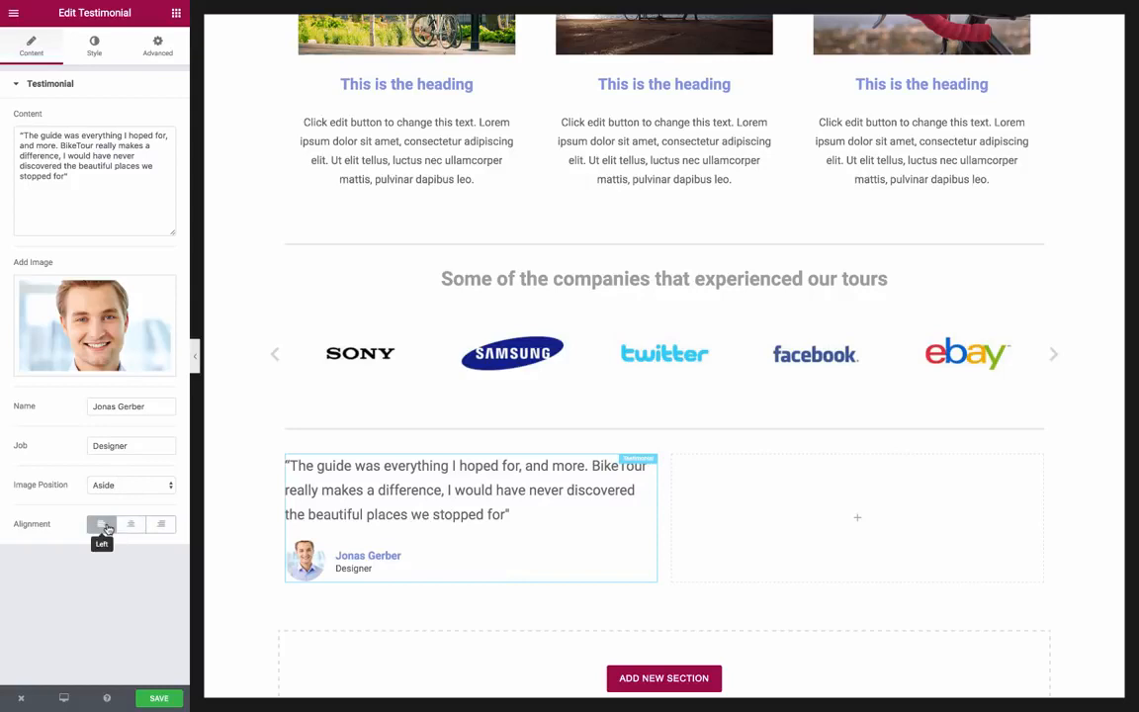
- Give the testimonial's content custom typography with the Italic style and a size of 23 px
click(95, 46)
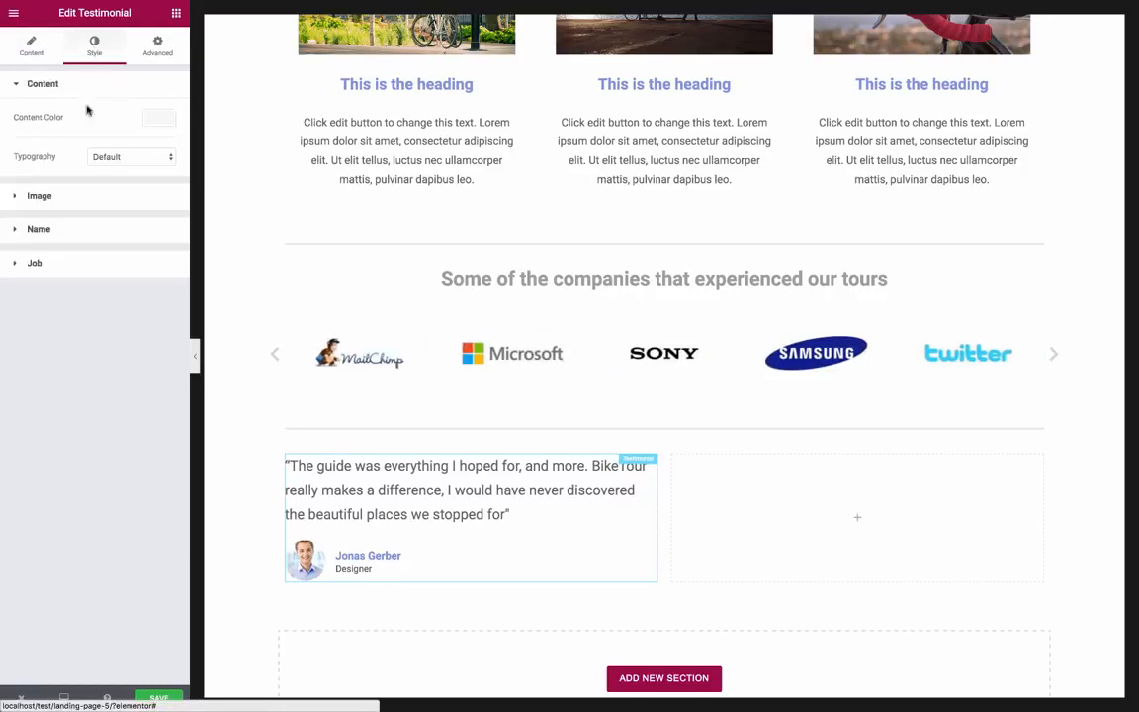
click(106, 157)
click(107, 171)
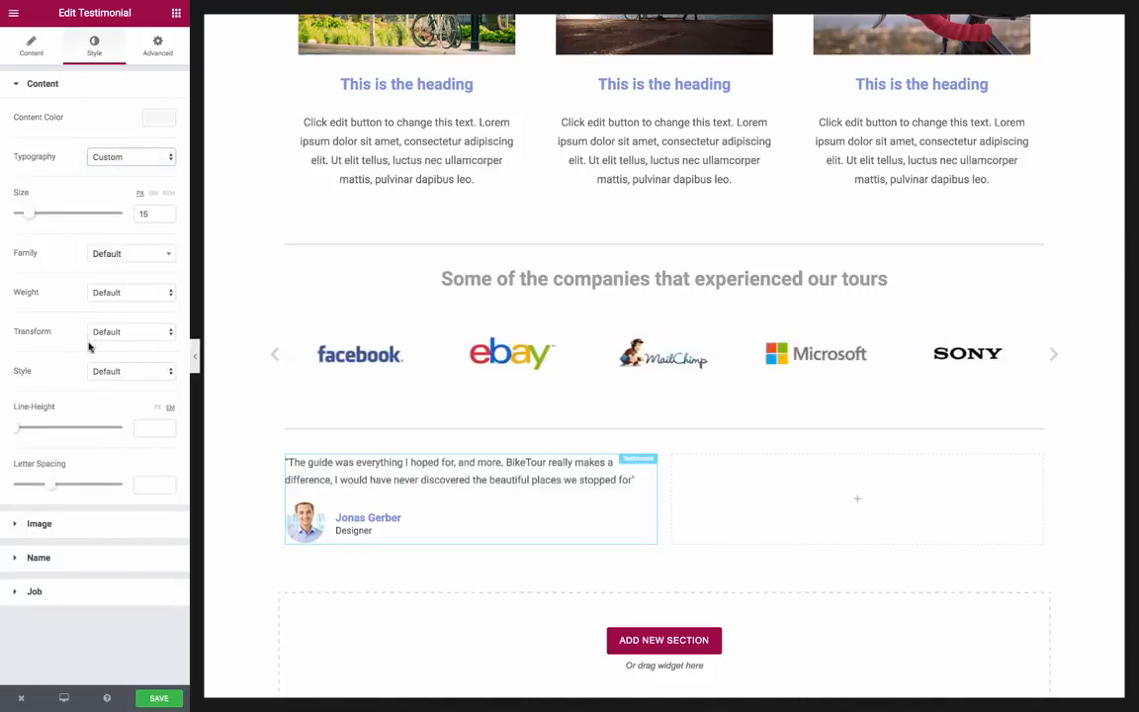
click(118, 371)
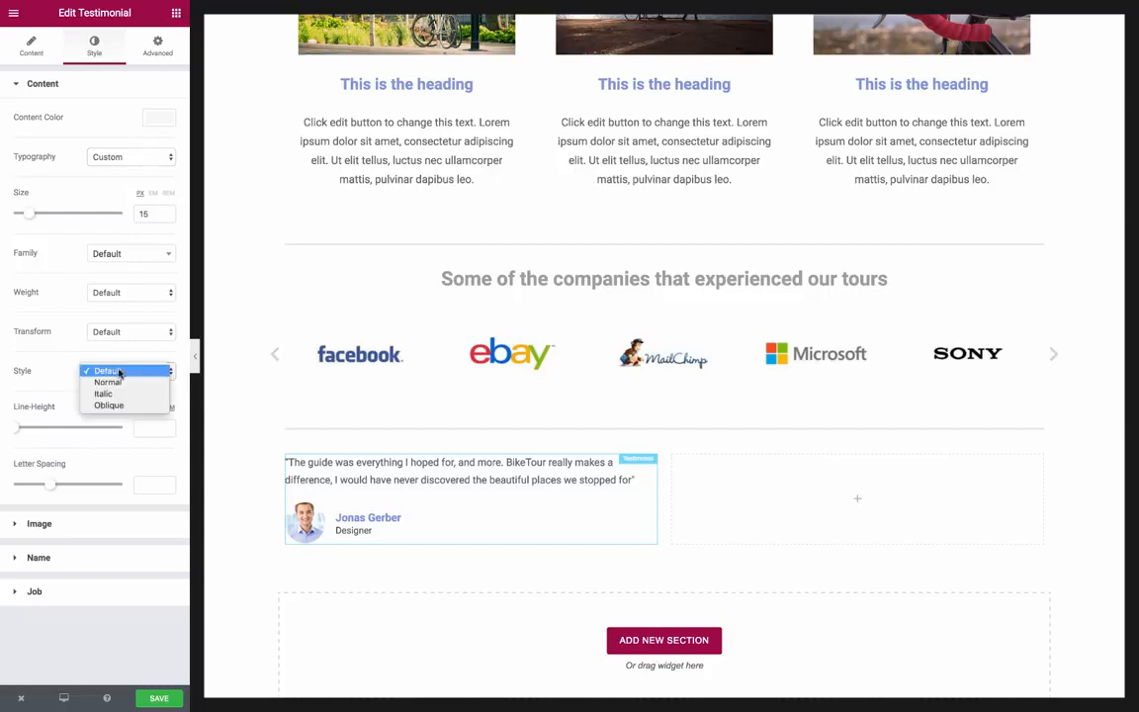
click(117, 394)
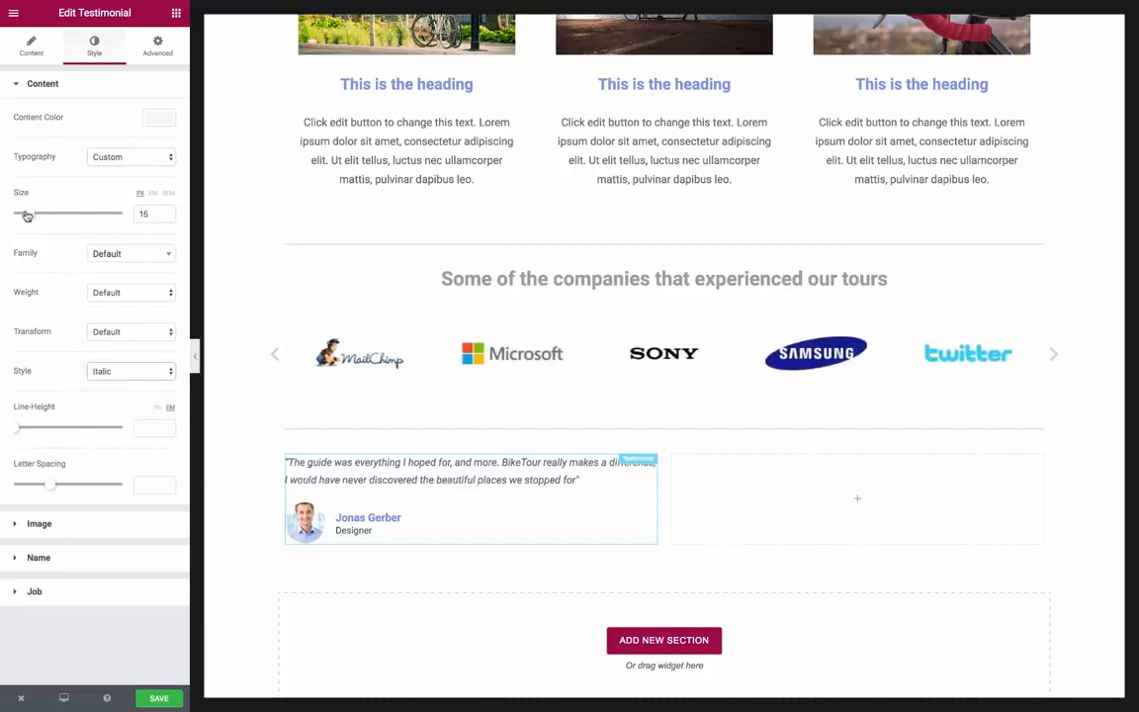
mouse_move(28, 214)
mouse_down()
mouse_move(49, 214)
mouse_move(39, 218)
mouse_up()
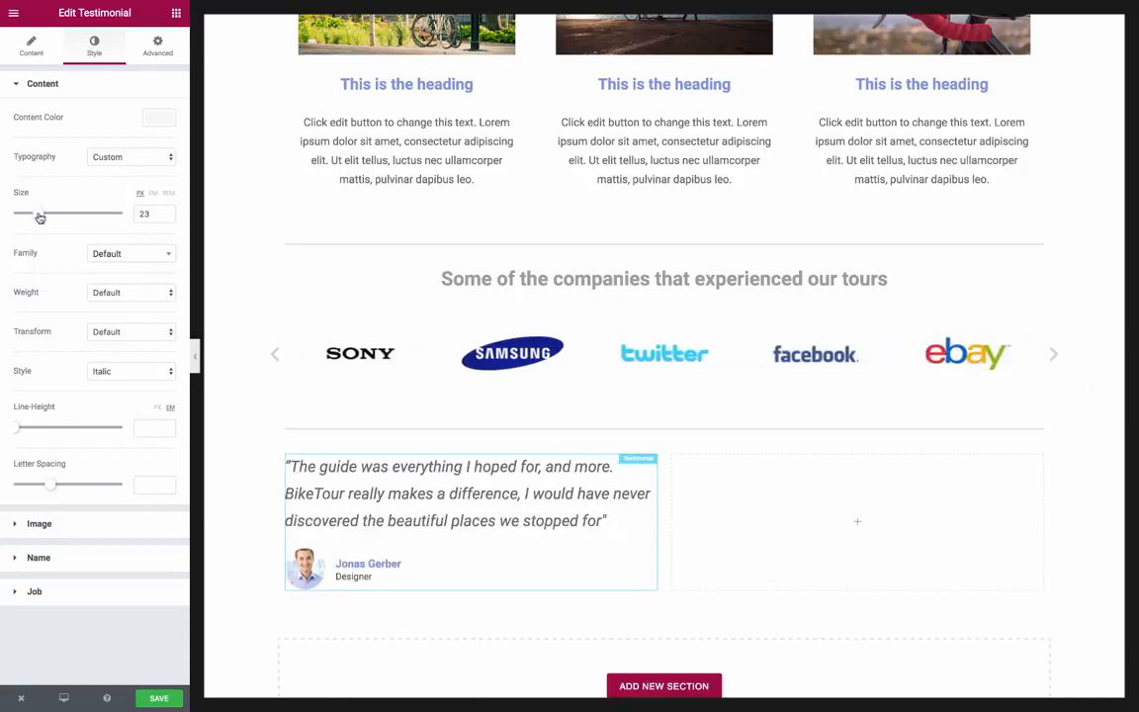
- Set the font weight of the testimonial's content to 600
click(120, 261)
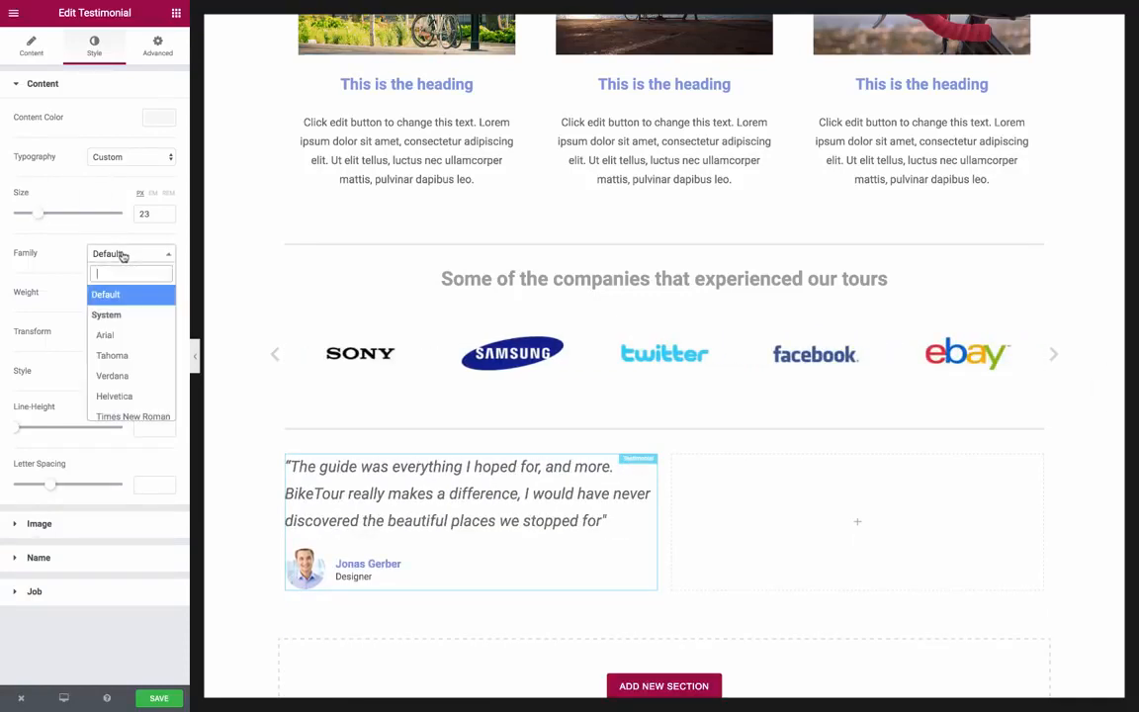
click(119, 257)
click(106, 291)
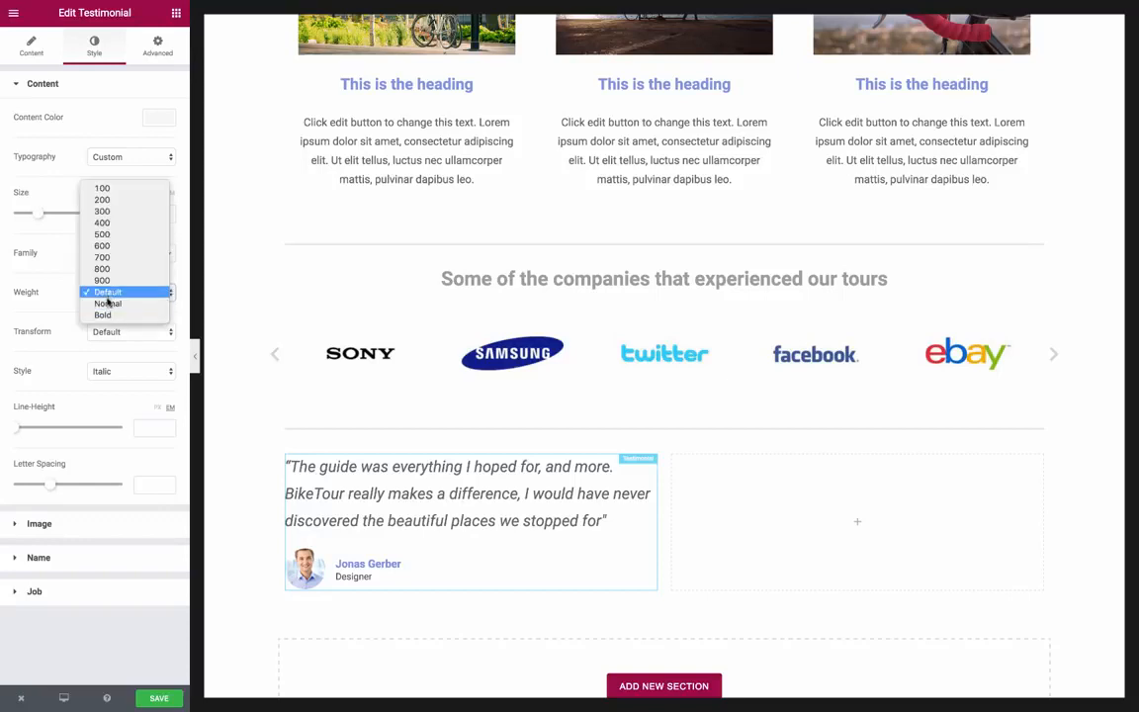
click(113, 246)
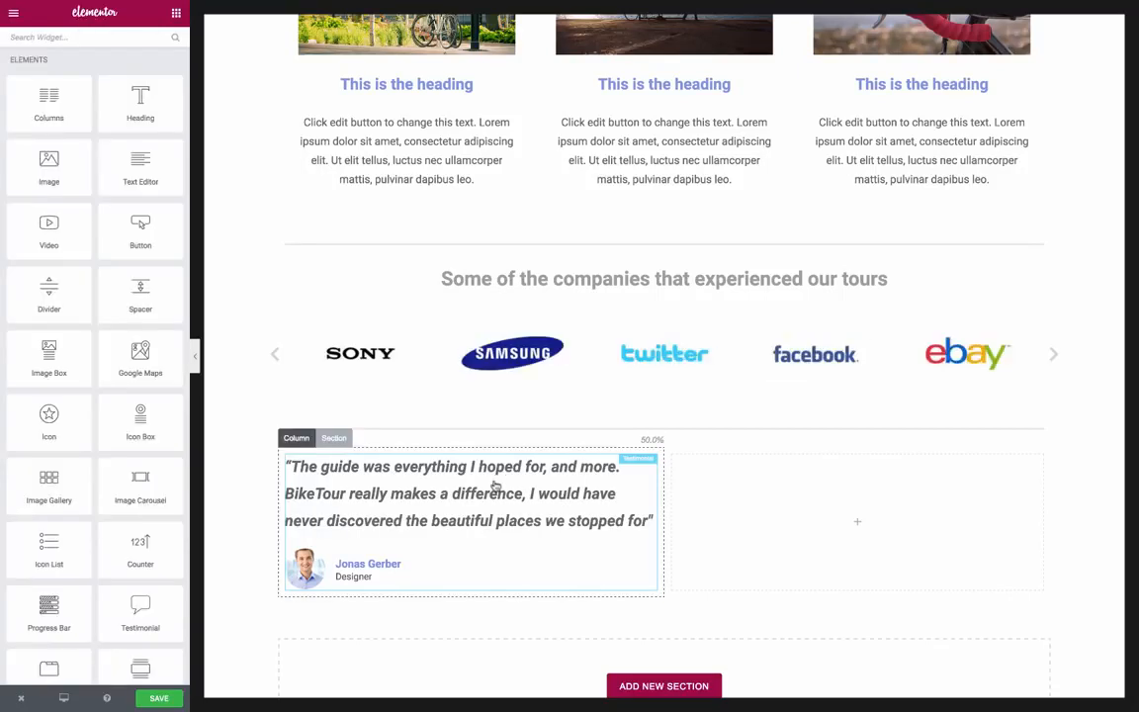
- Duplicate the testimonial and move one of the two into the section's empty second column
click(495, 486)
click(511, 482)
drag(508, 525, 757, 514)
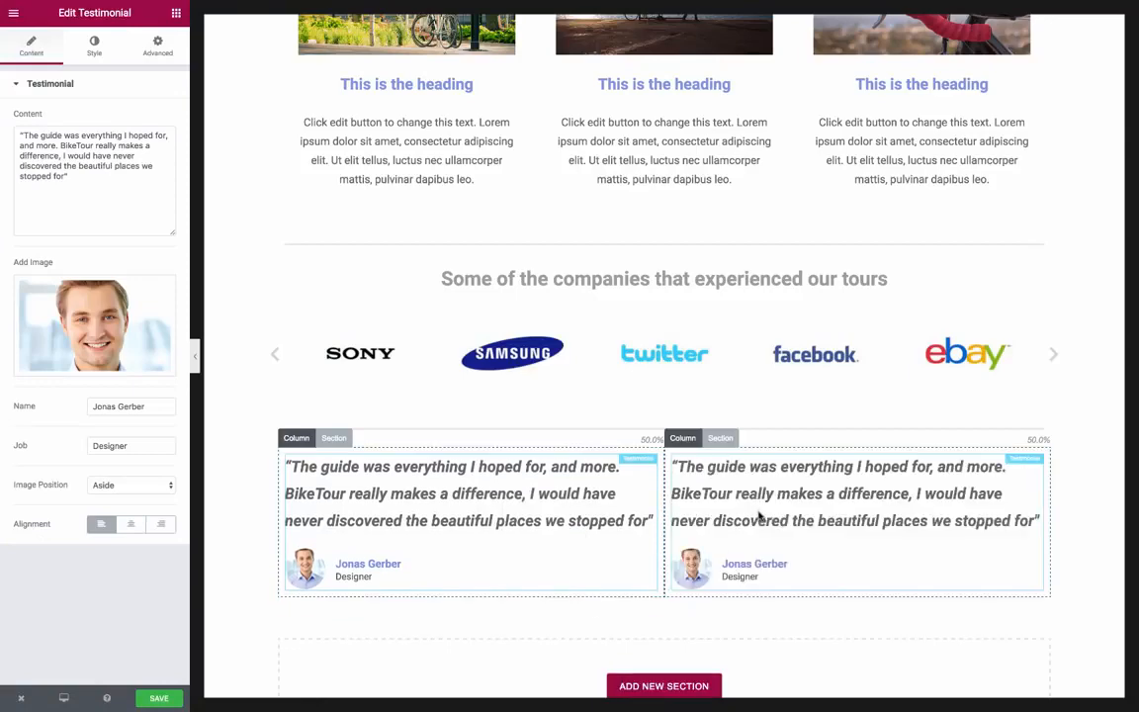
- Give the first-column testimonial a quote beginning "What I love about these tours" and the photo of the curly-haired woman
click(127, 193)
key(ctrl+a)
text("What I love about these tours is that the guides are not afraid to get off the beaten track and show us the real city. This is an I will definitely come back to")
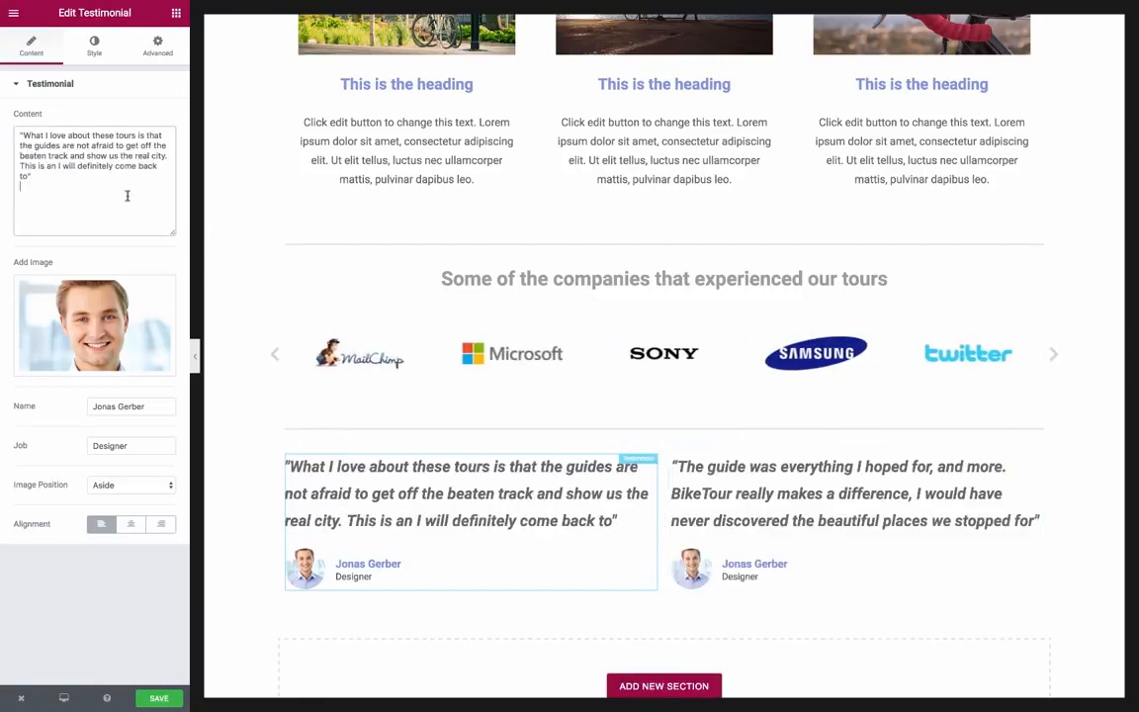
click(114, 300)
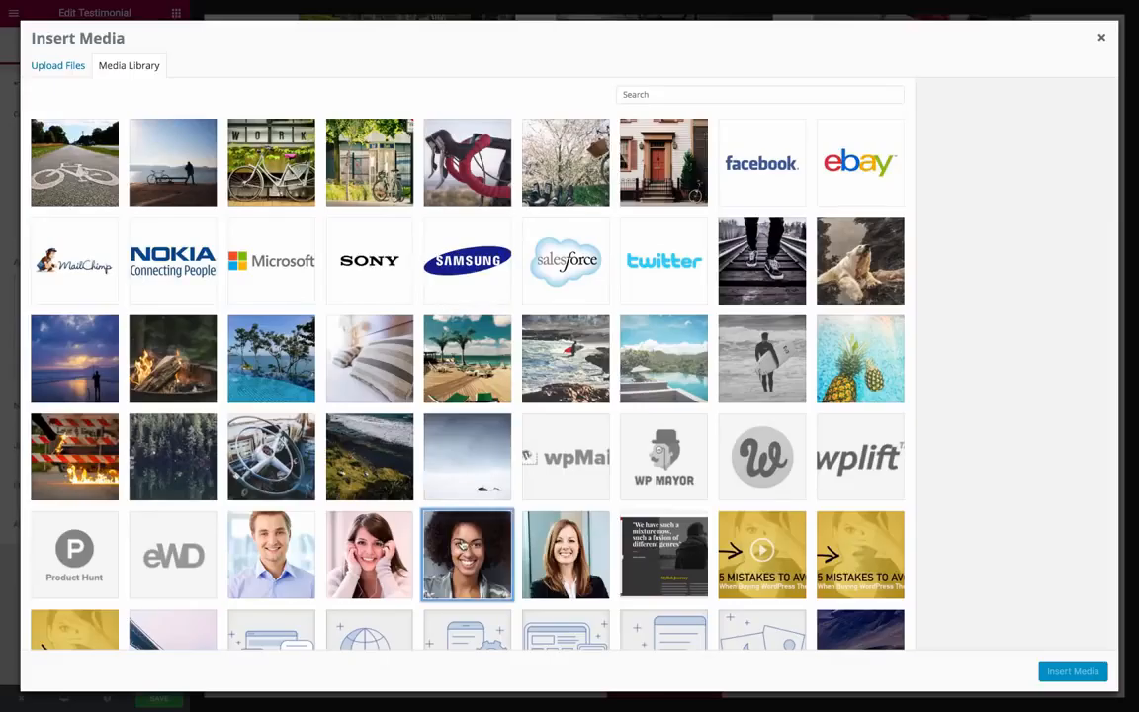
click(460, 544)
click(1073, 671)
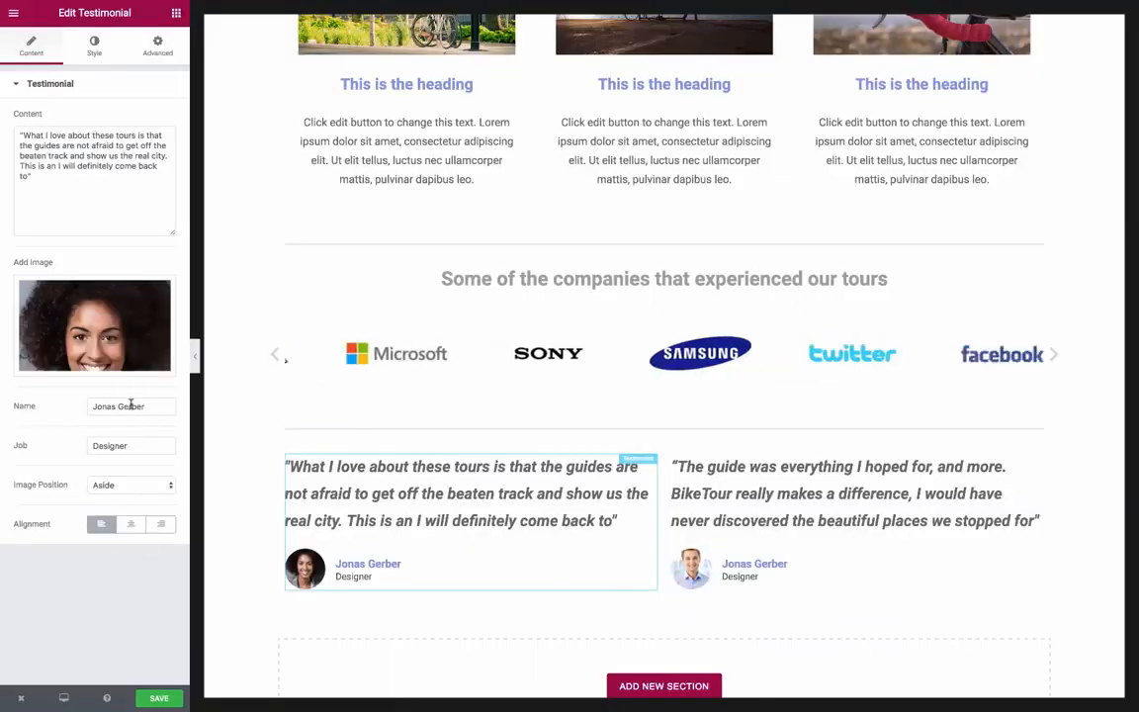
- Enter the customer's full name in the first-column testimonial and set the job to "HR manager"
triple_click(130, 405)
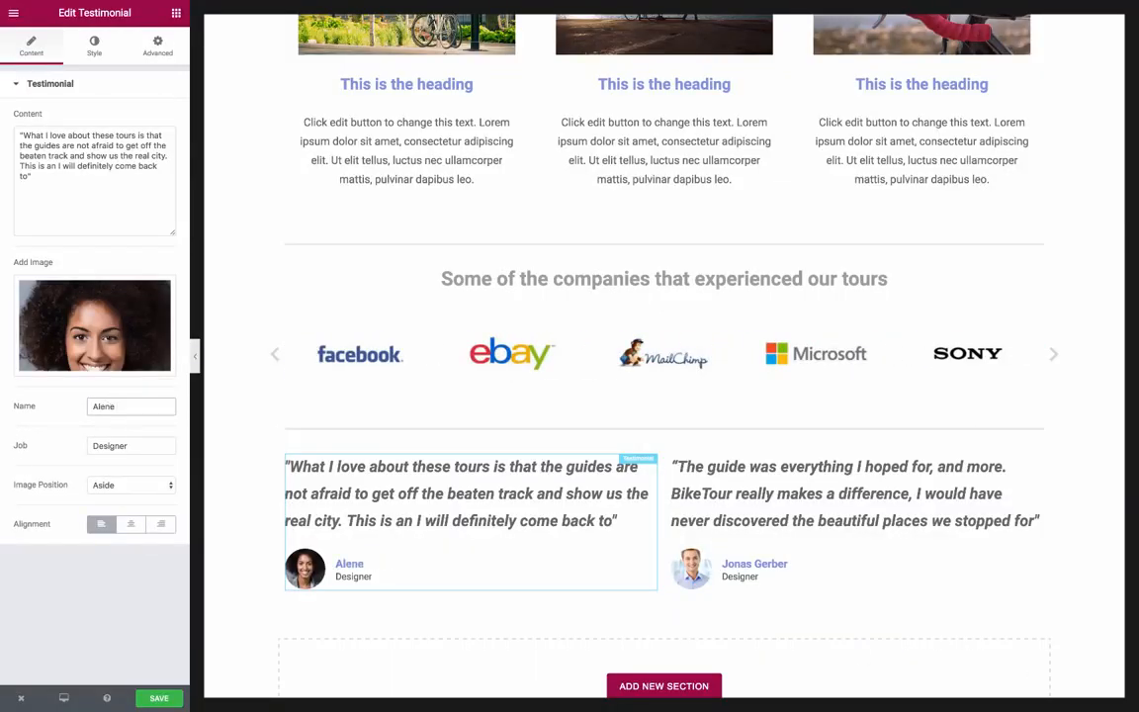
text(Alene Elvine)
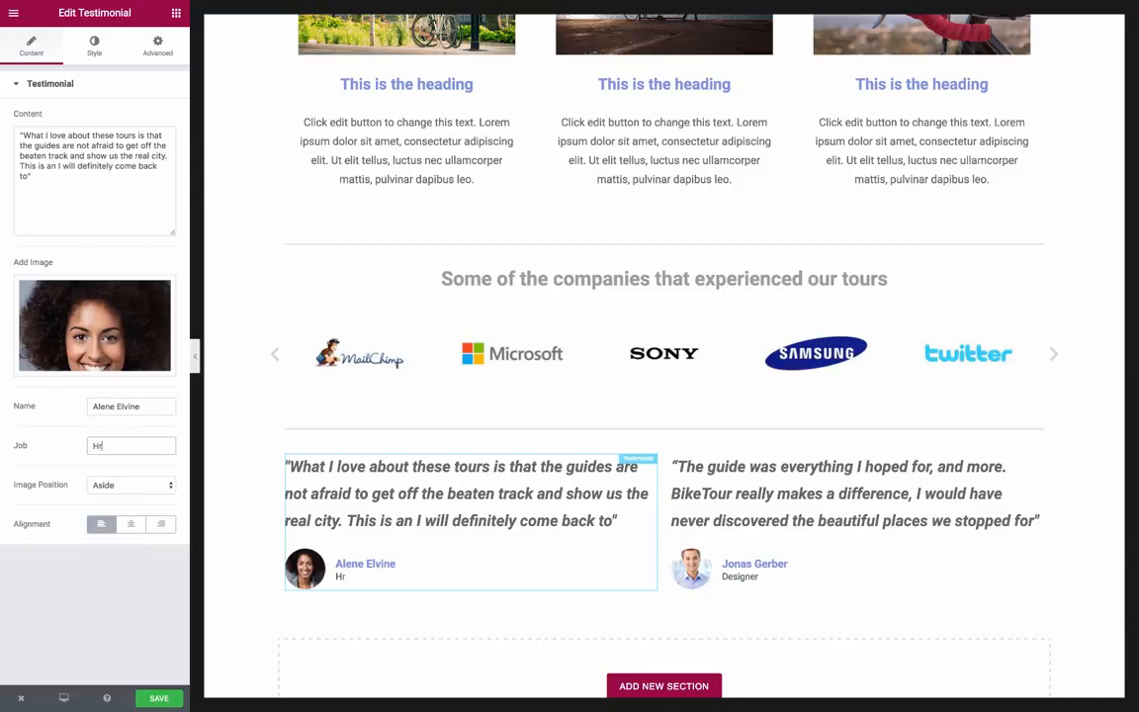
text(HR manage)
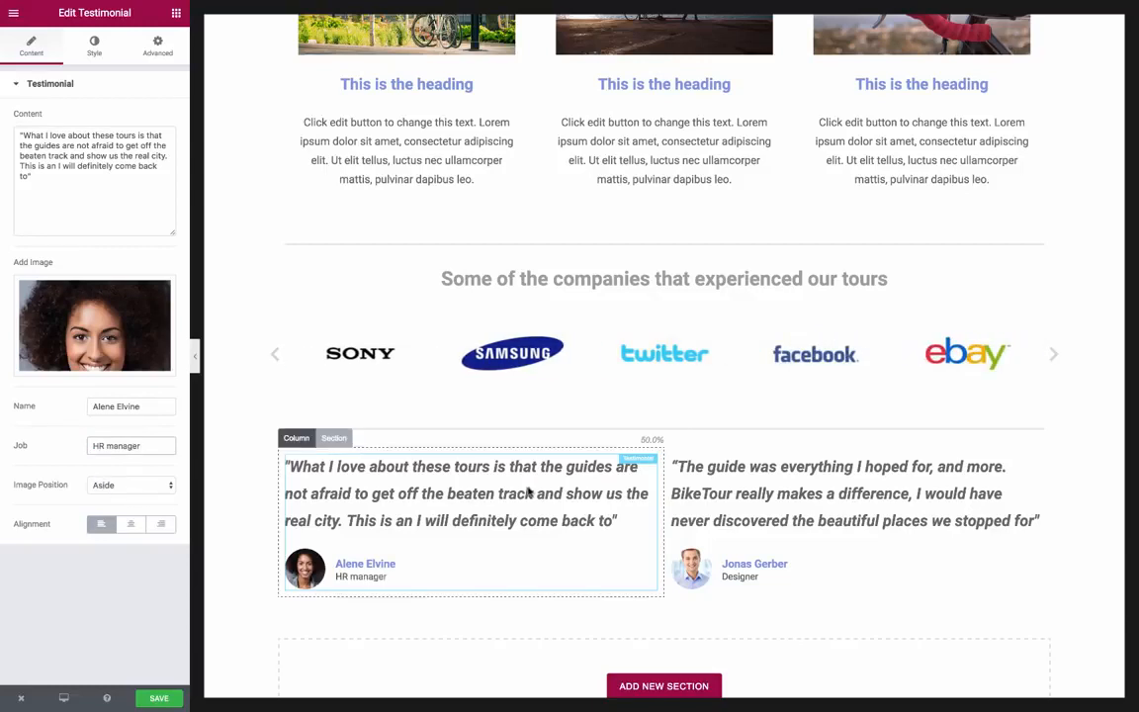
- Set the testimonial section's top and bottom padding to 40 px, leaving the side padding at 0
scroll(483, 482, down, 3)
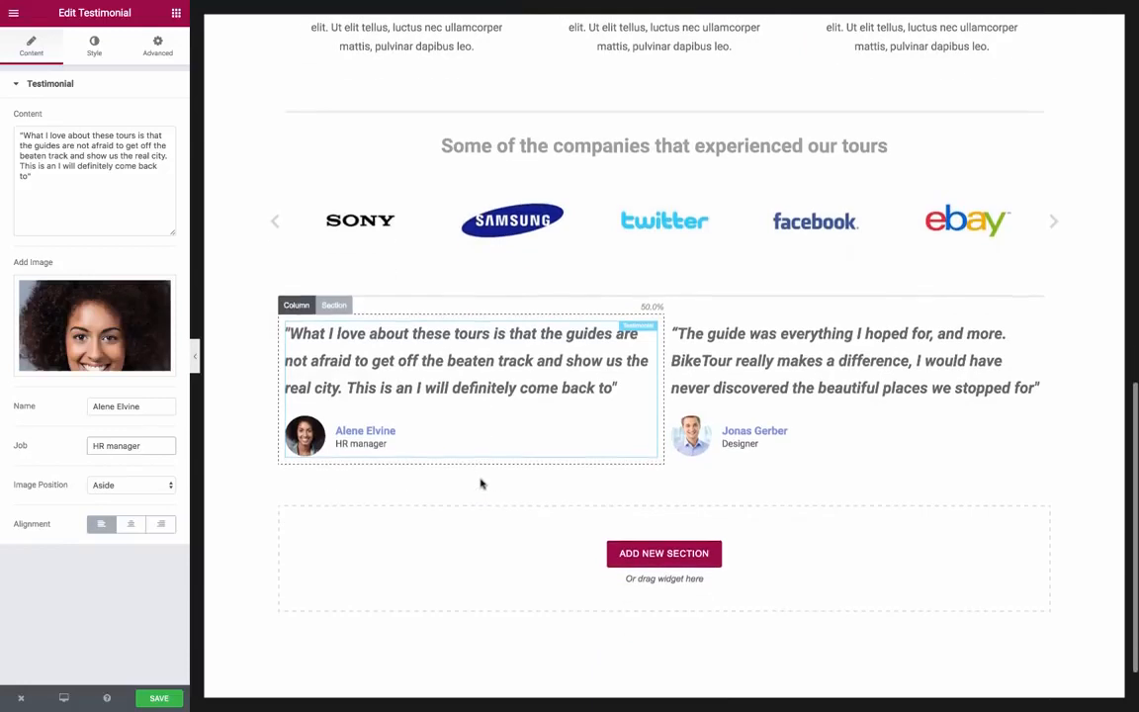
click(333, 307)
click(138, 57)
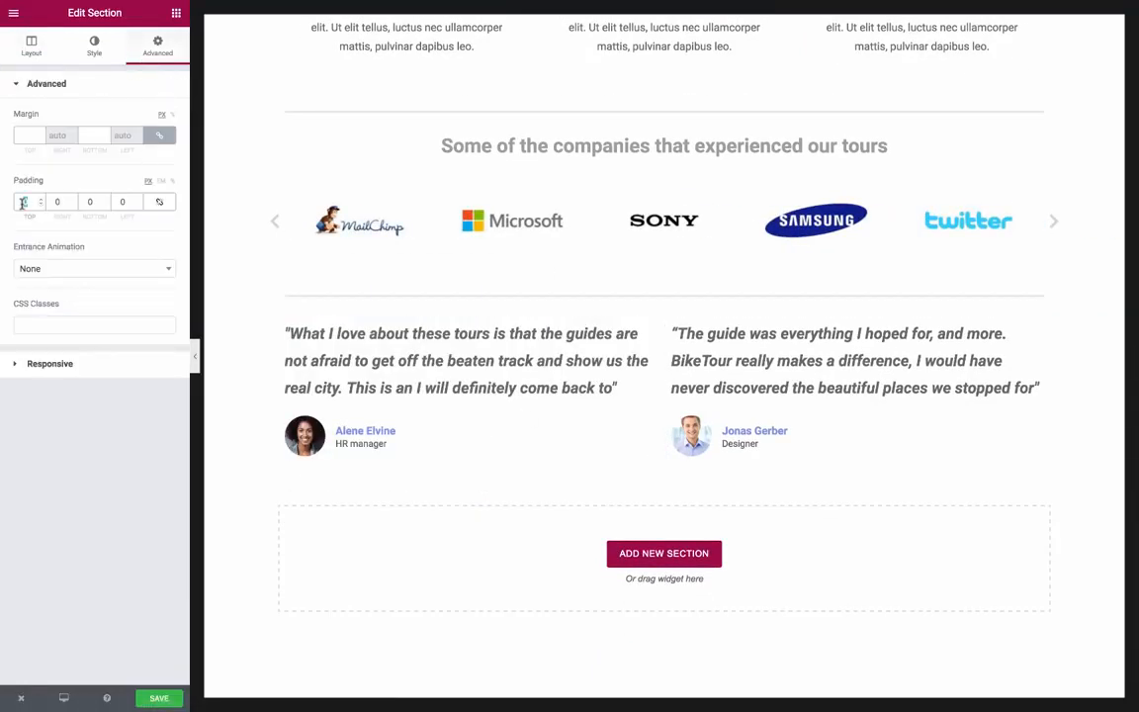
click(24, 202)
text(40)
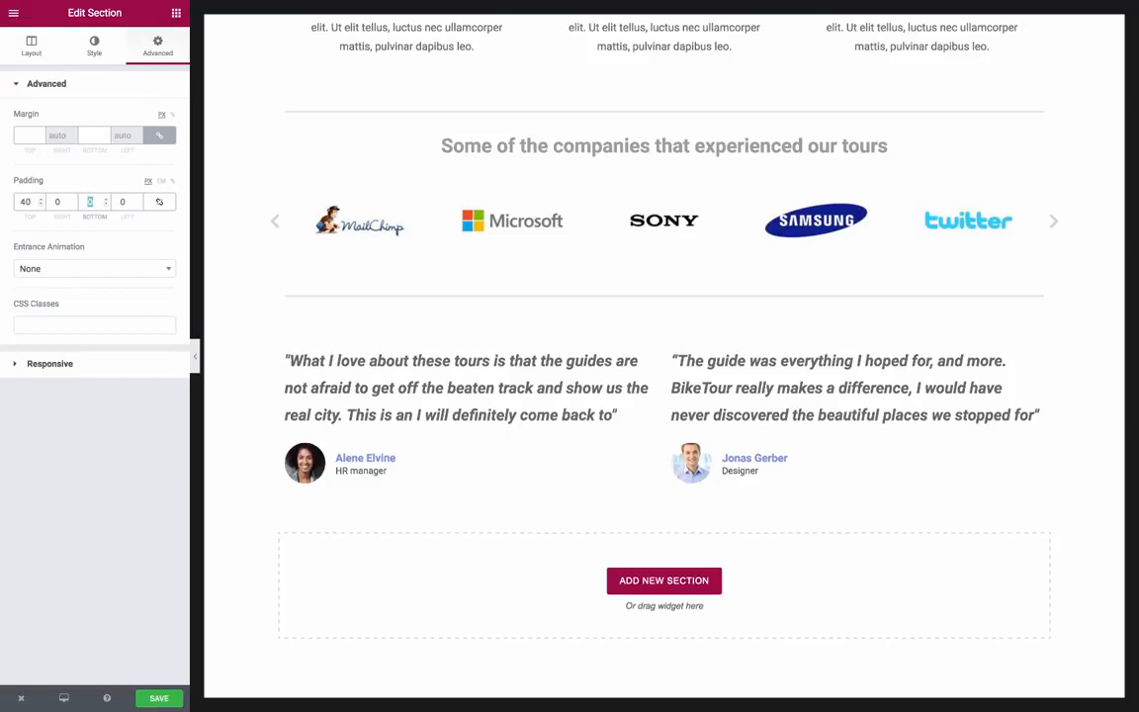
text(40)
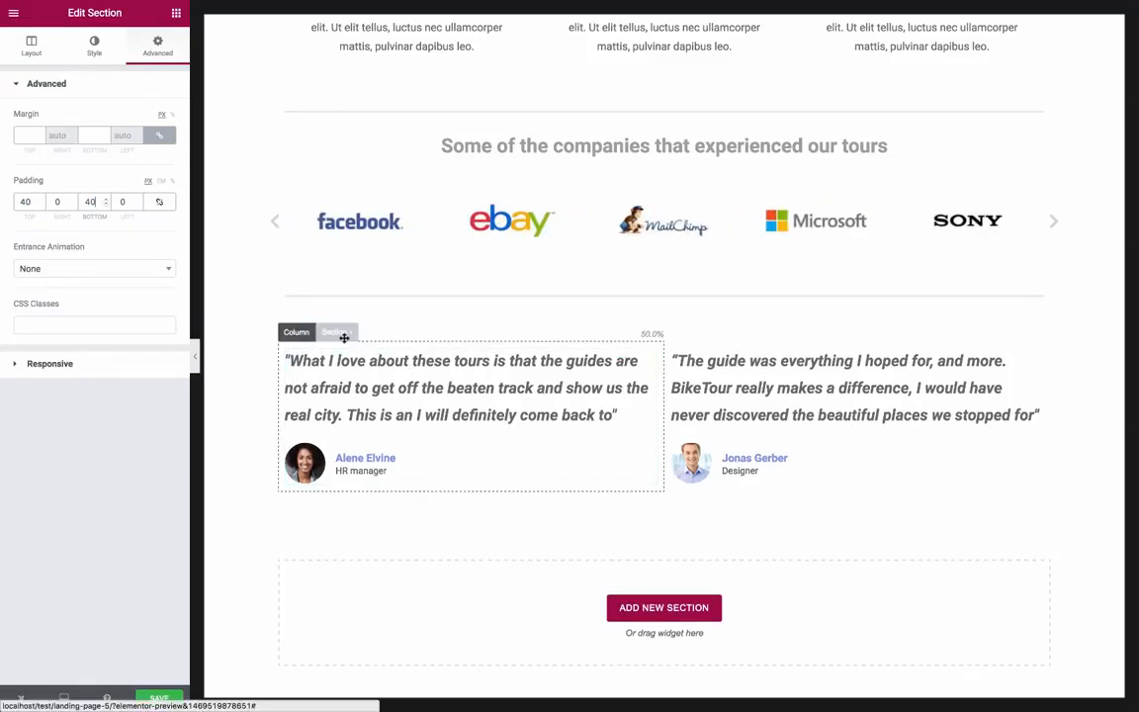
- Set the testimonial section's columns gap to Wider
click(30, 44)
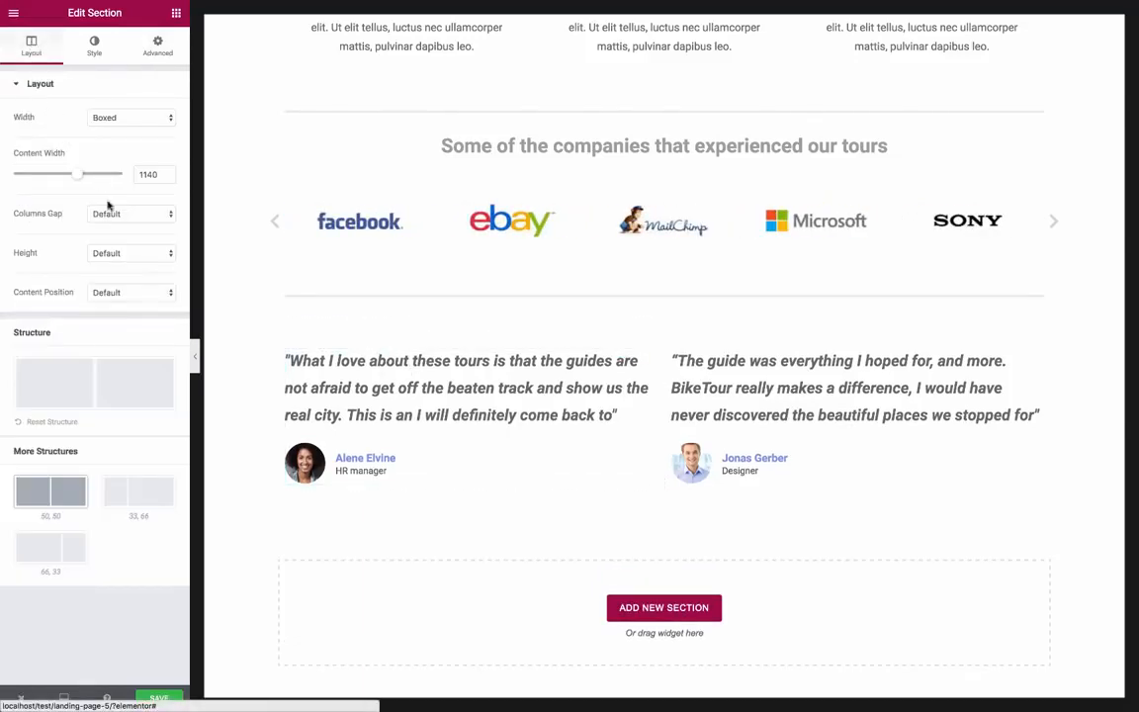
click(117, 253)
click(112, 214)
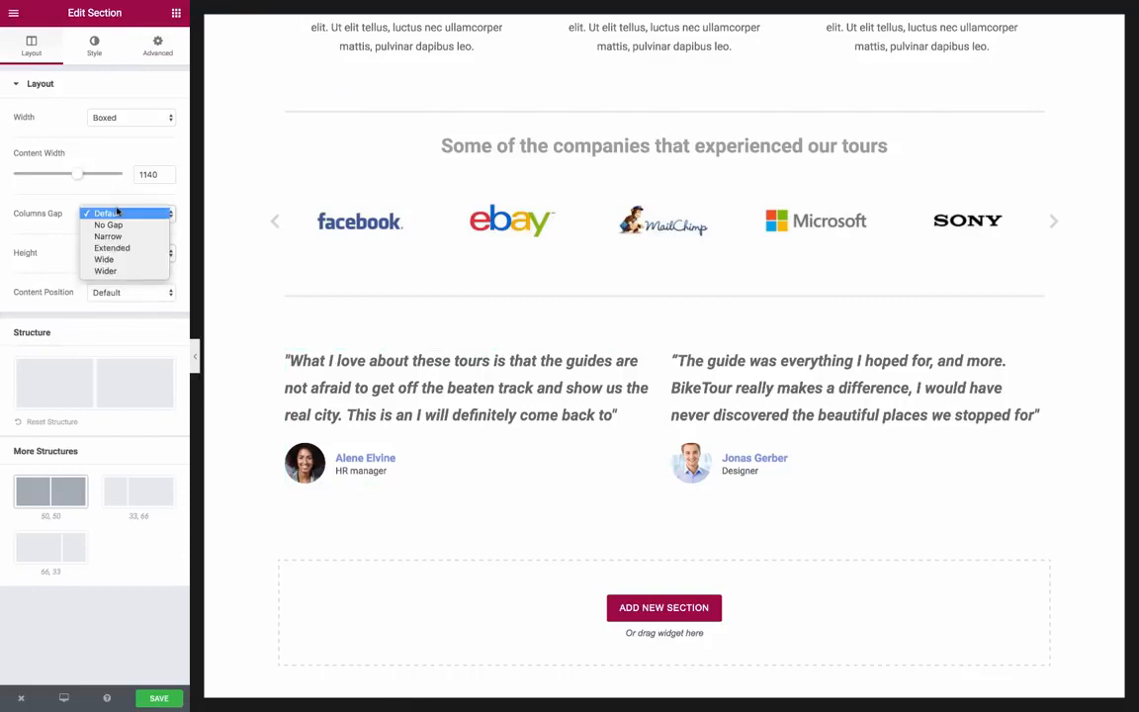
click(111, 272)
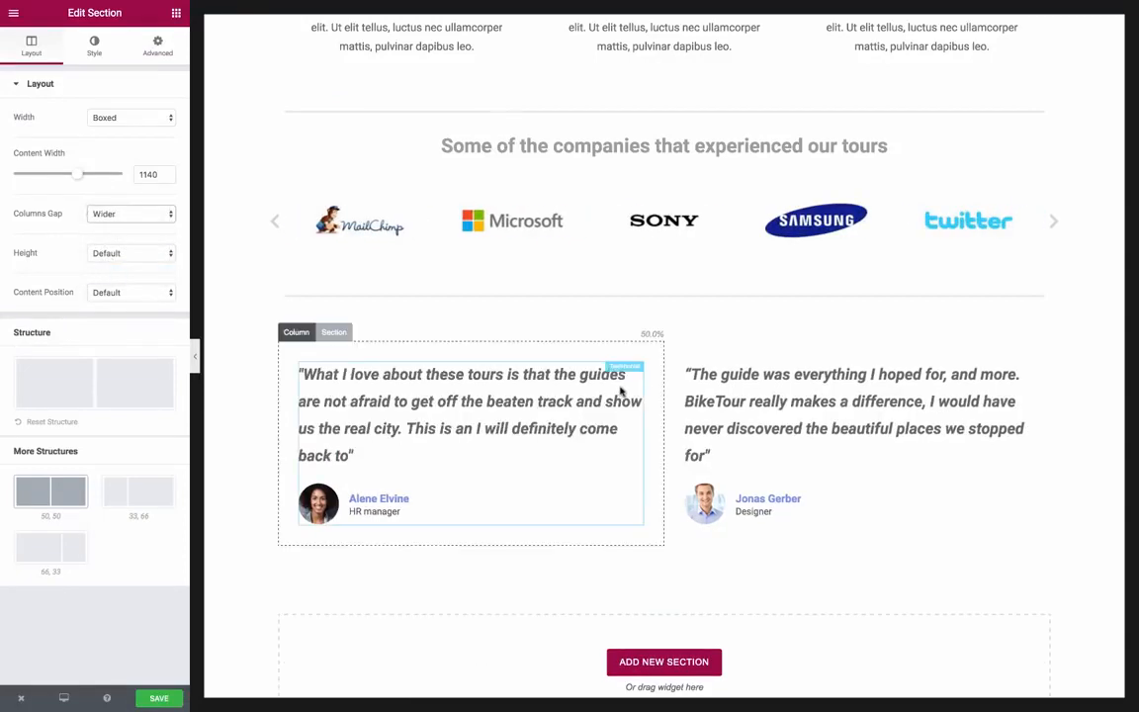
- Add a two-column section below the testimonials with the heading "Enjoy the bike ride of your life" in its first column
scroll(620, 391, down, 3)
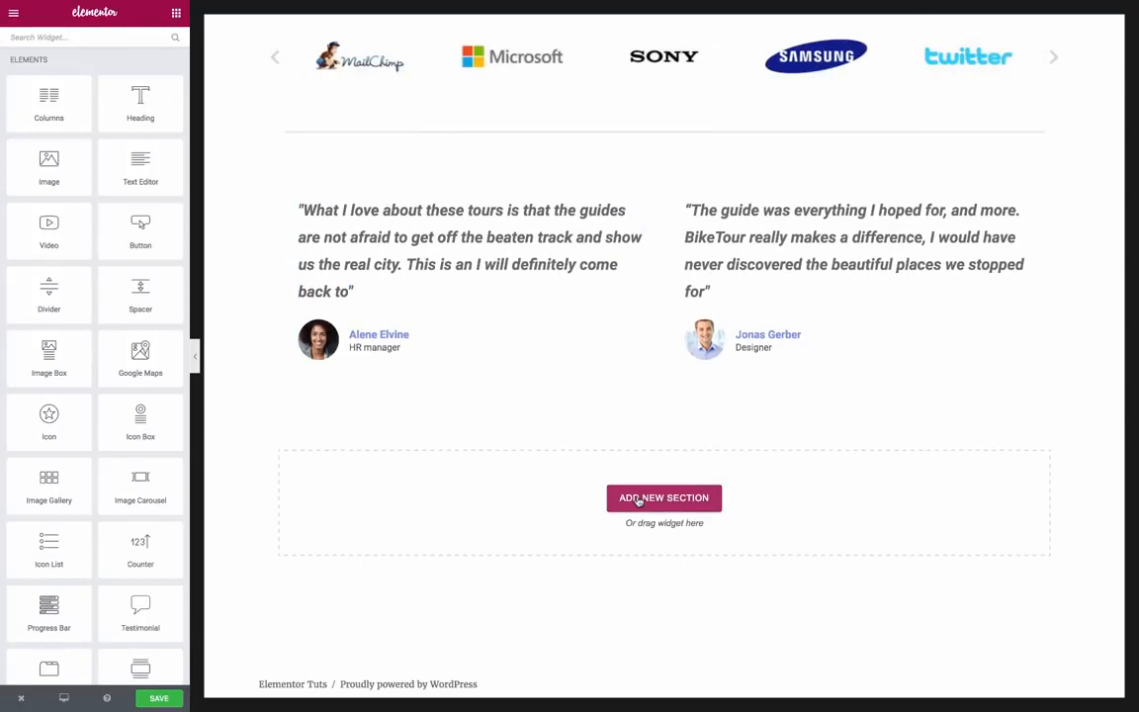
click(639, 501)
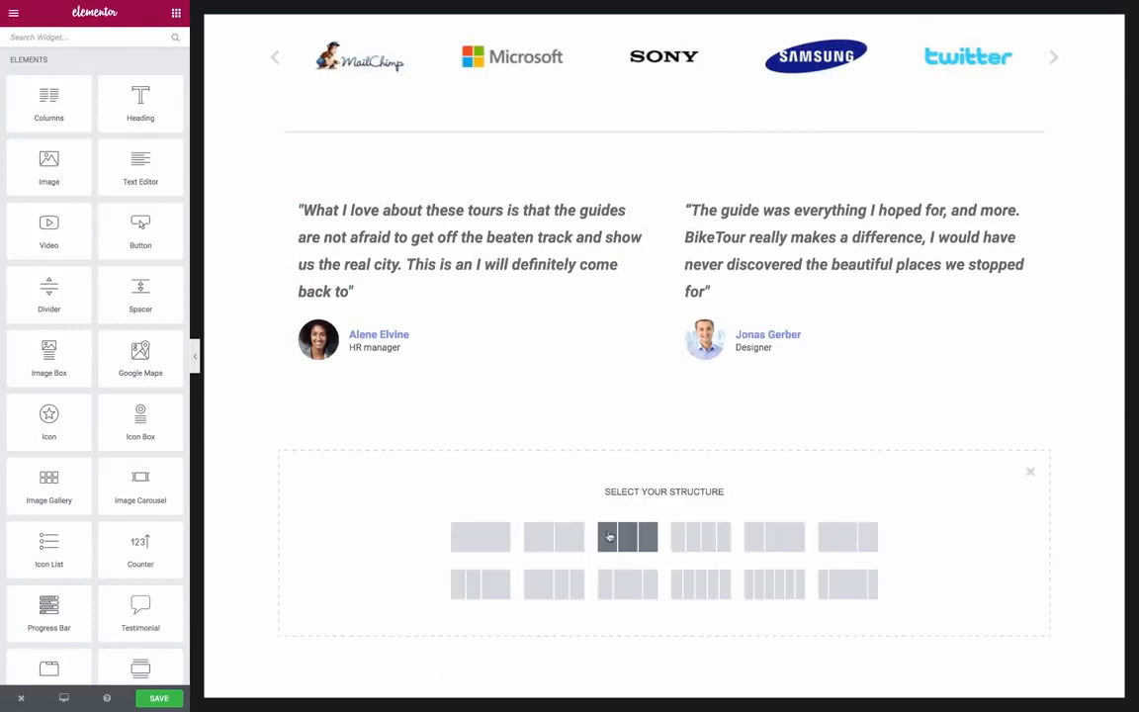
click(564, 538)
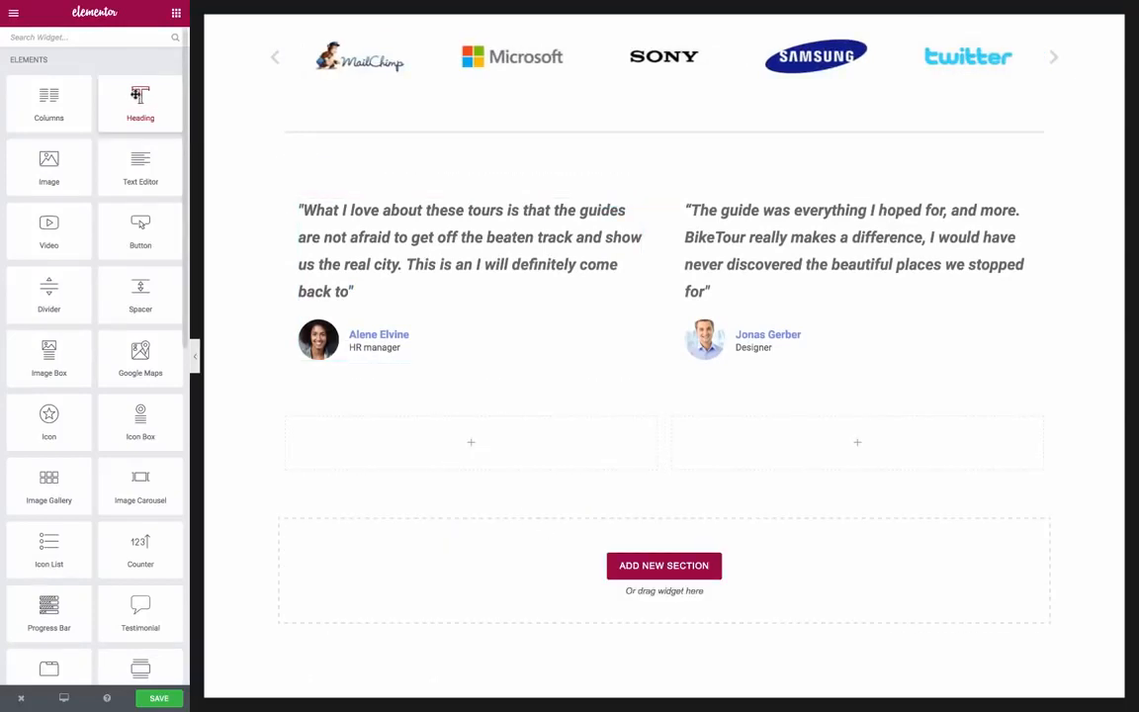
drag(475, 533, 440, 459)
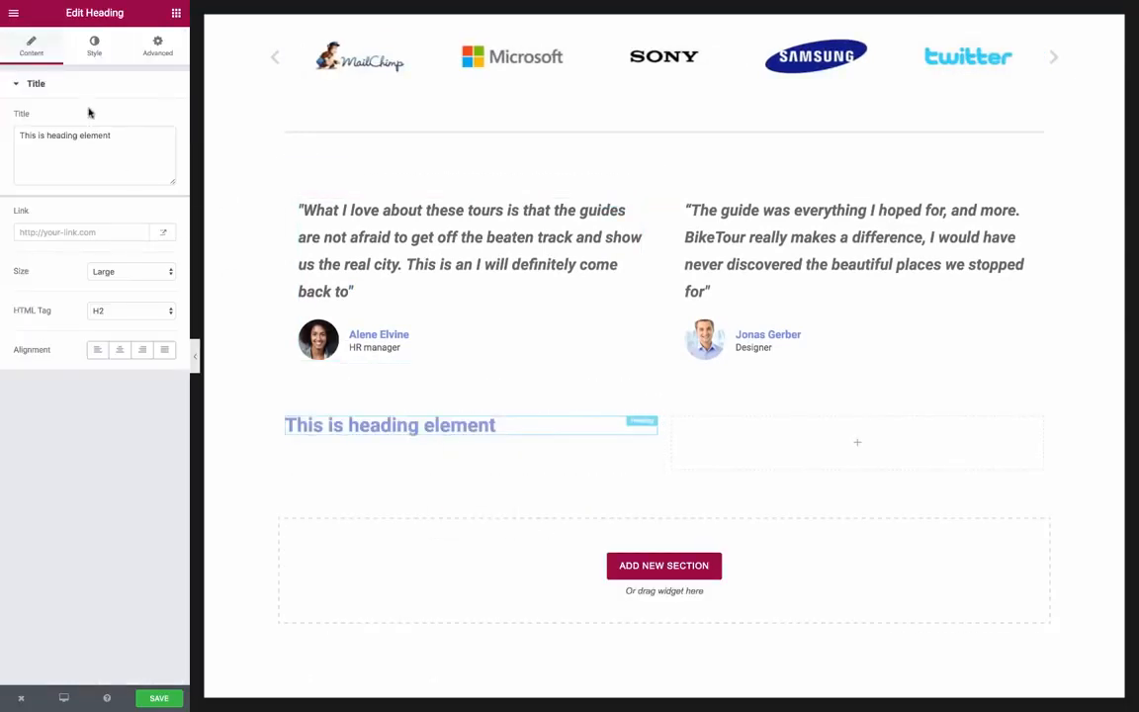
key(ctrl+a)
text(Enjoy the bike ride of your life)
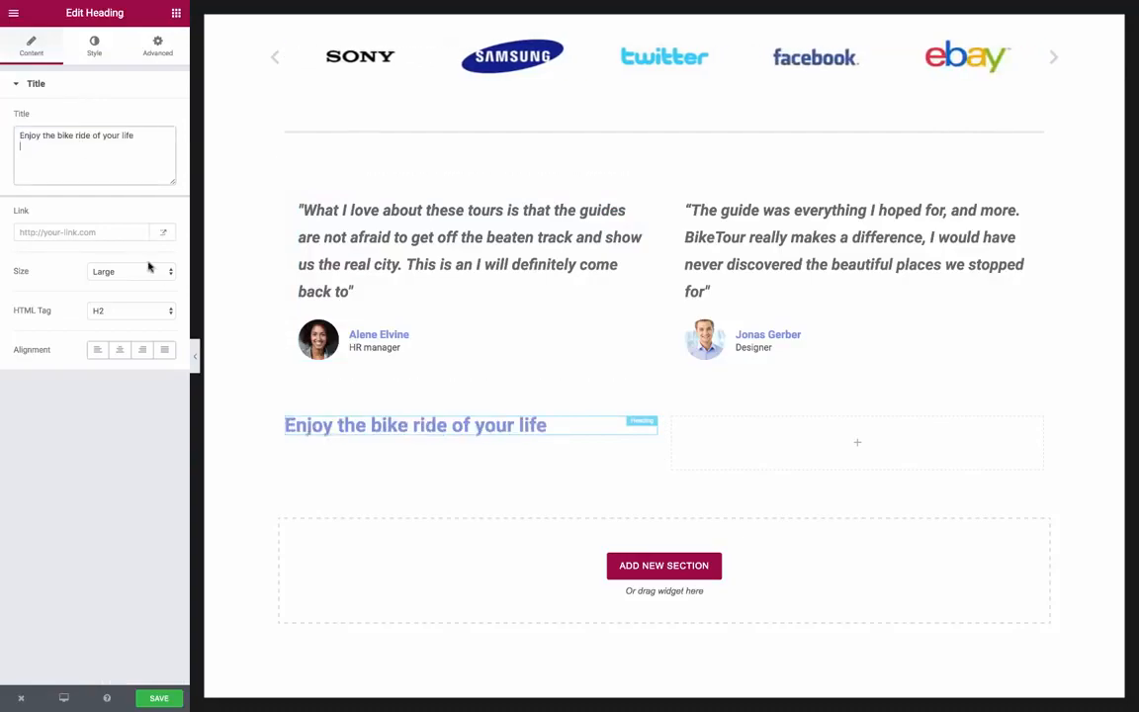
- Duplicate the hero's "Join our next tour" button and move the copy into the new section's empty second column
scroll(546, 299, up, 15)
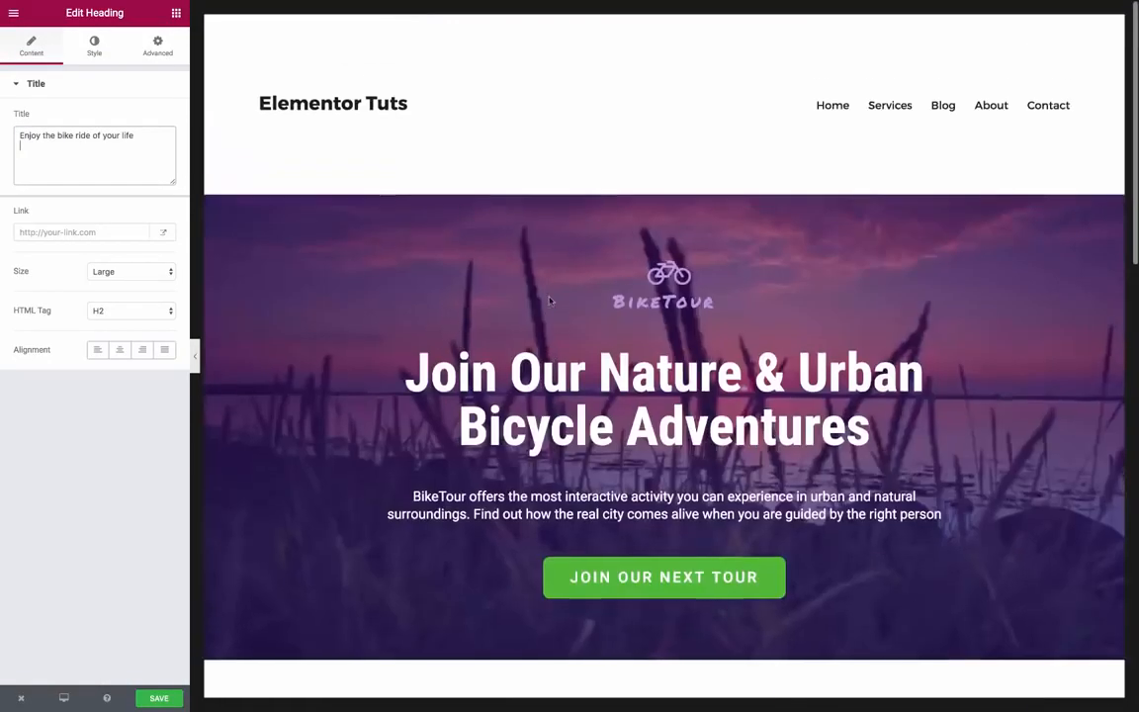
scroll(548, 299, down, 8)
click(625, 106)
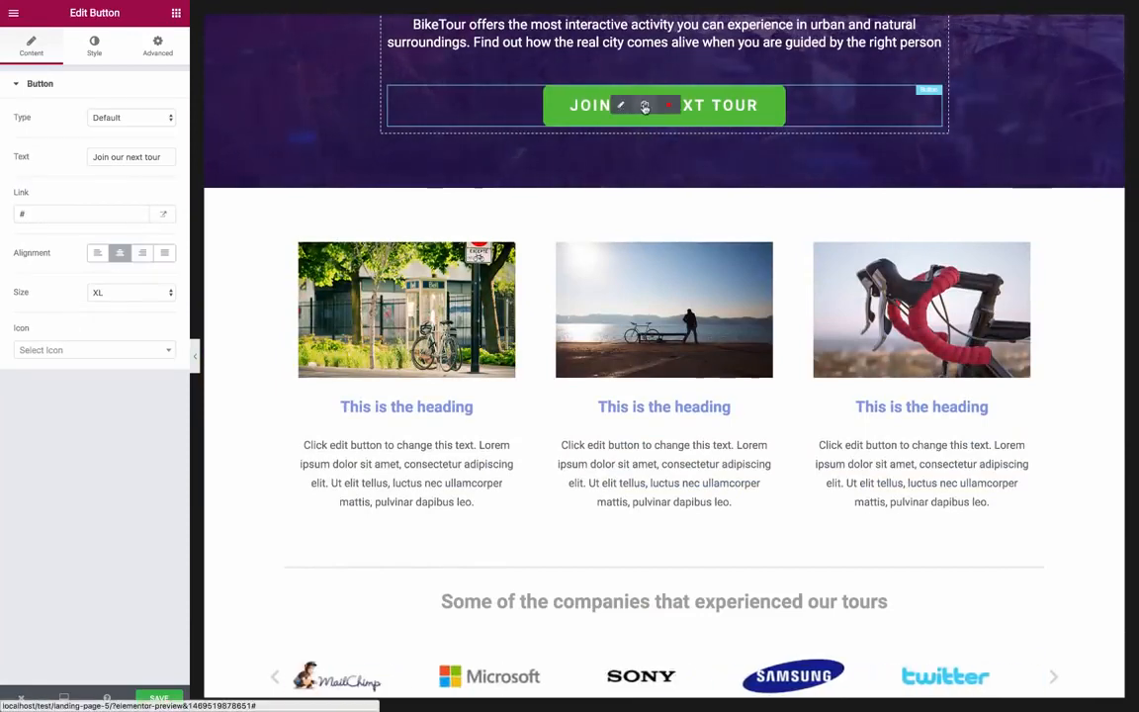
drag(624, 105, 754, 368)
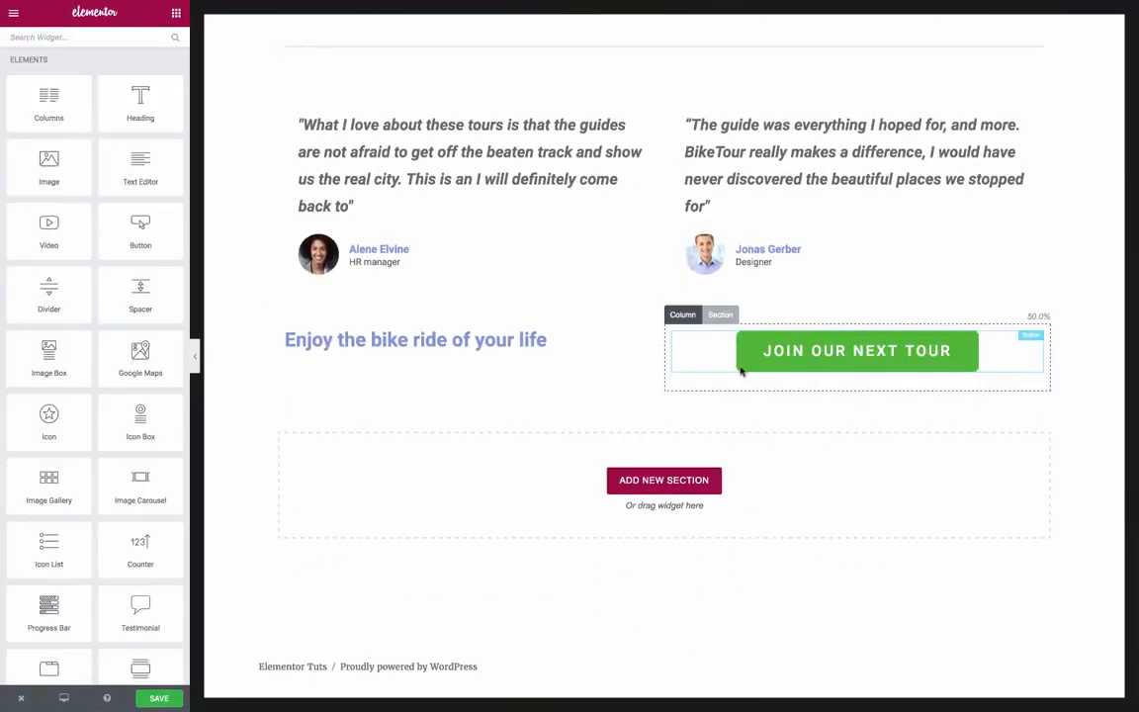
- Give the section with the heading and button a classic background in purple, #6f27f4
click(722, 317)
click(94, 49)
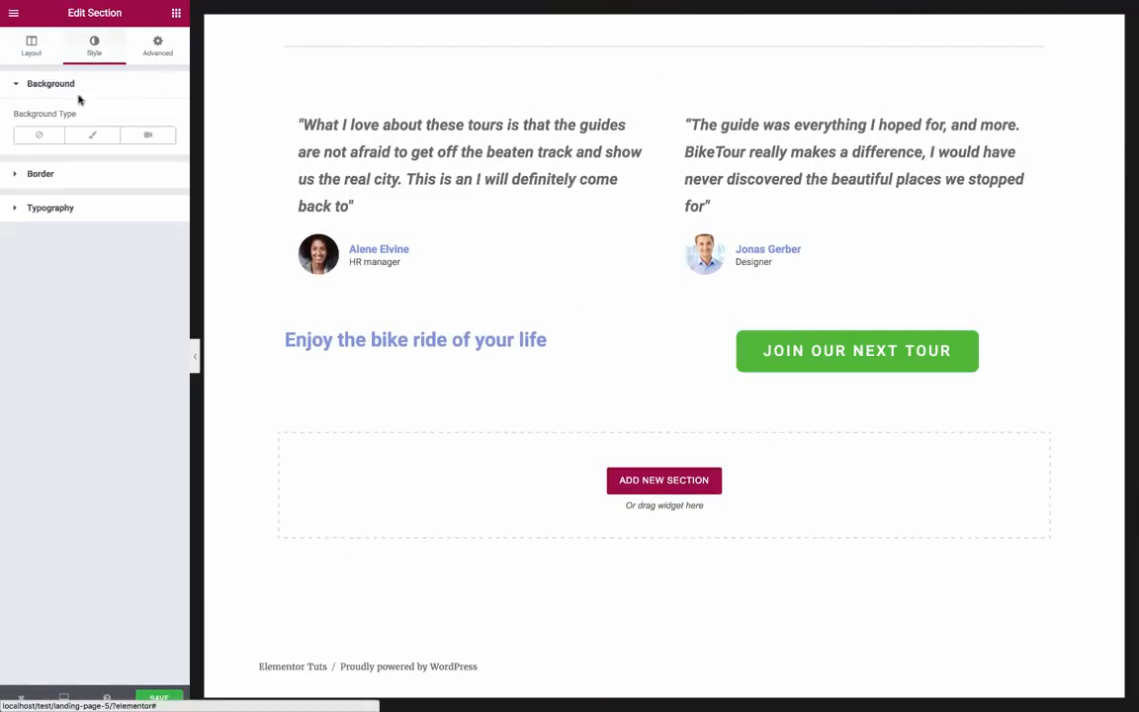
click(99, 136)
click(157, 175)
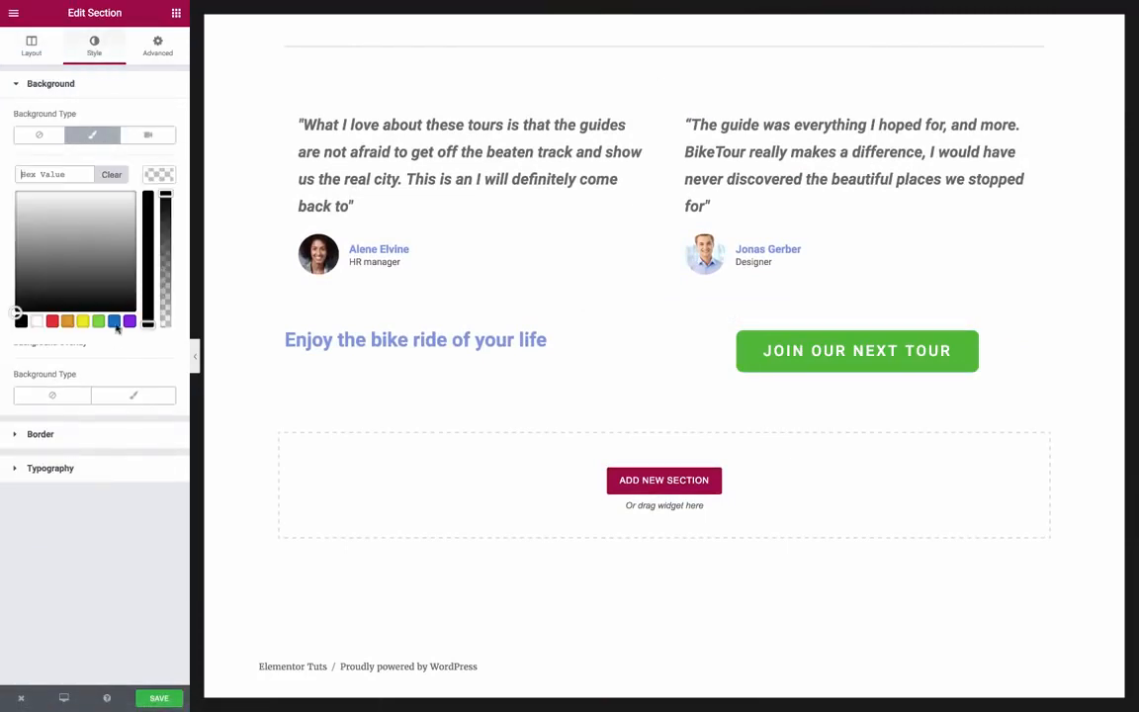
click(129, 323)
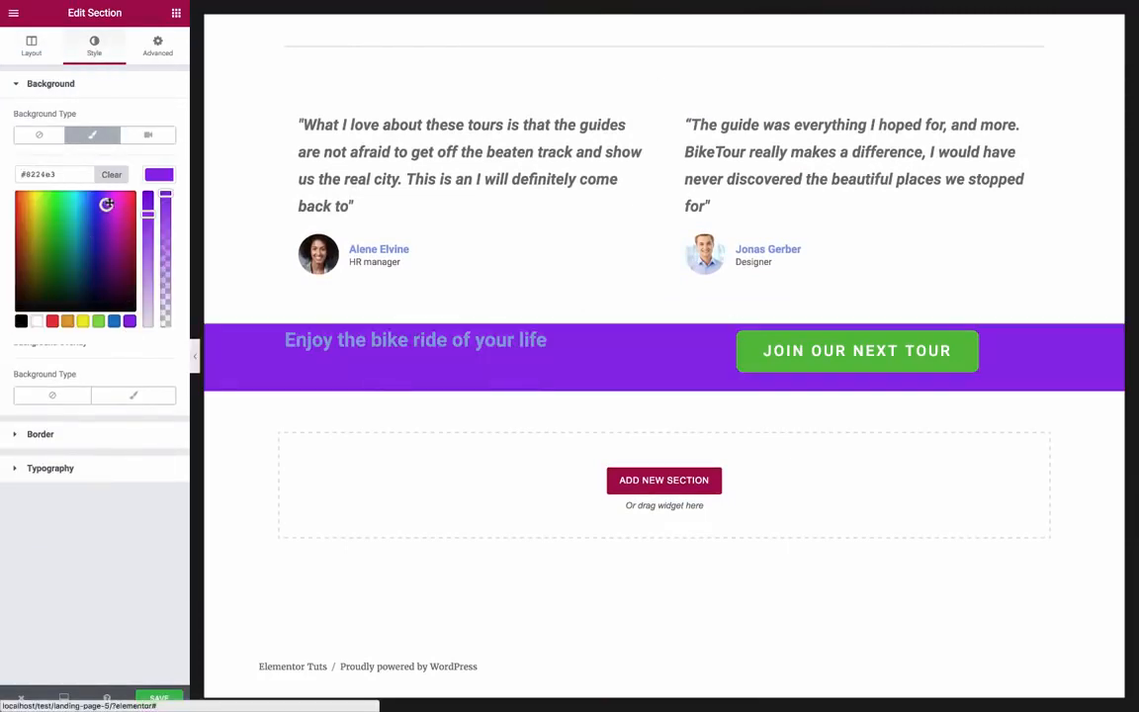
drag(105, 213, 106, 200)
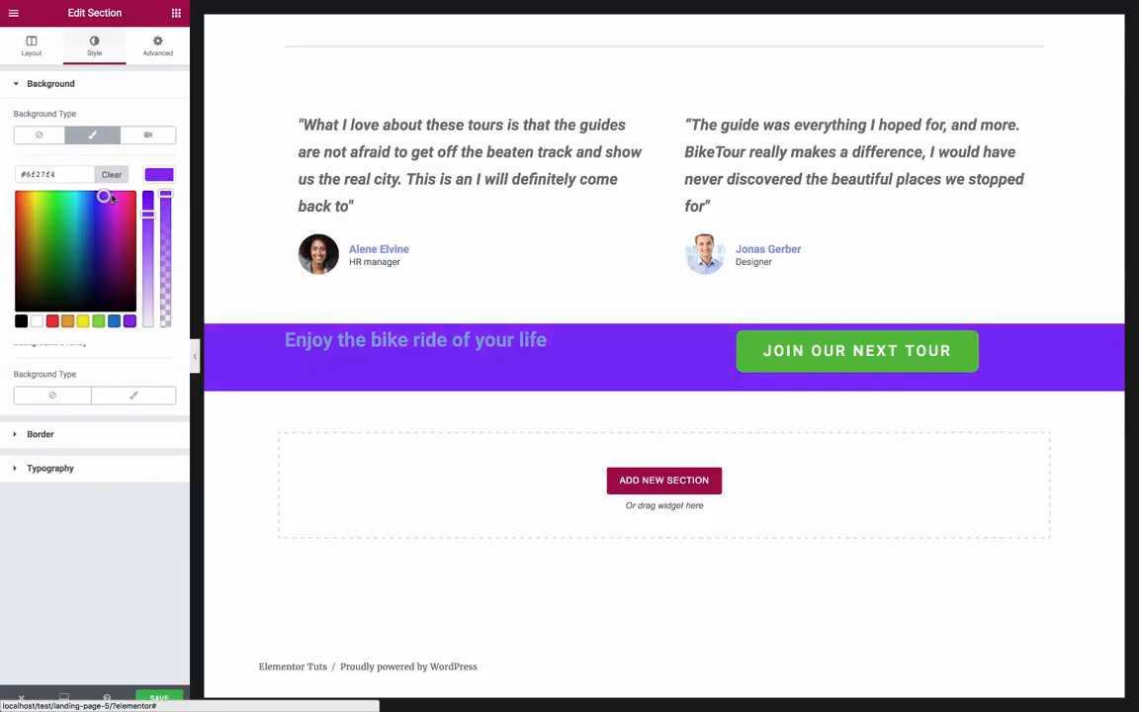
- Give the purple section a minimum height of 200 and set its content position to Middle
click(33, 46)
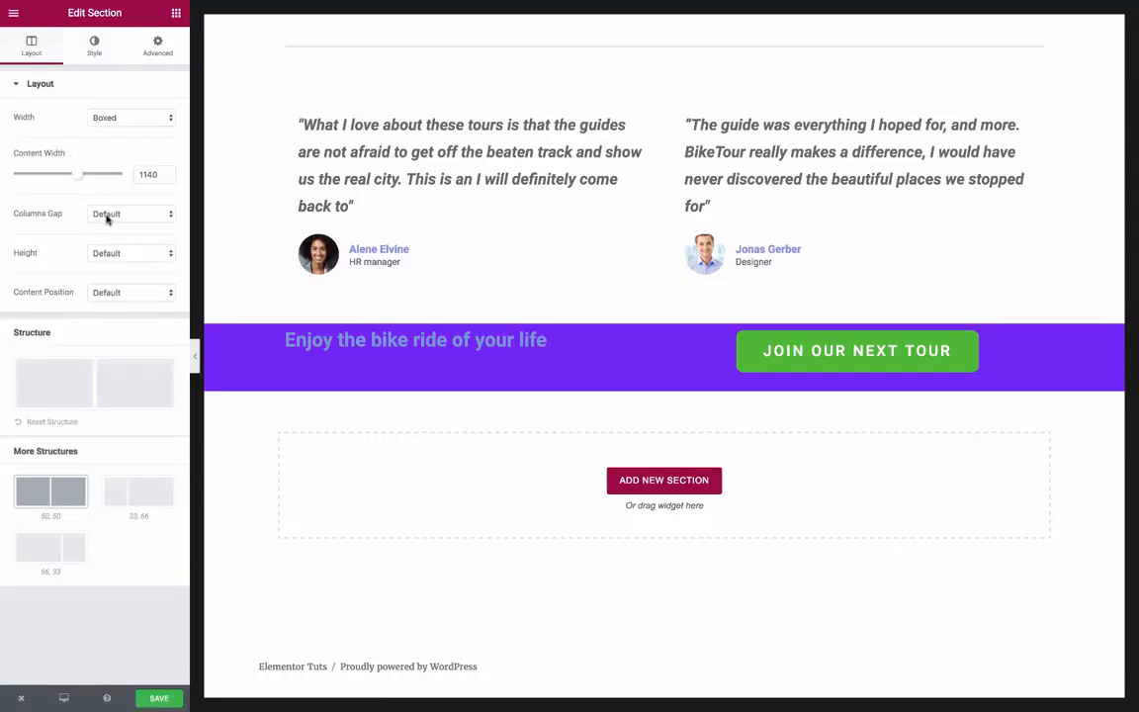
click(118, 255)
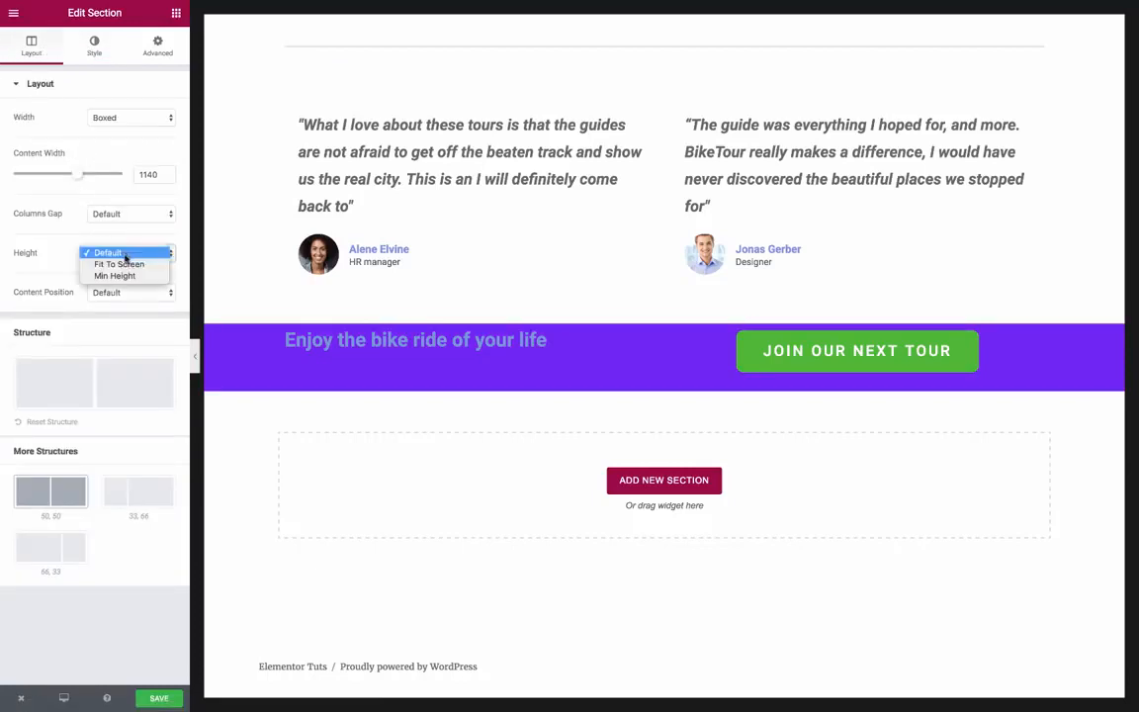
click(104, 270)
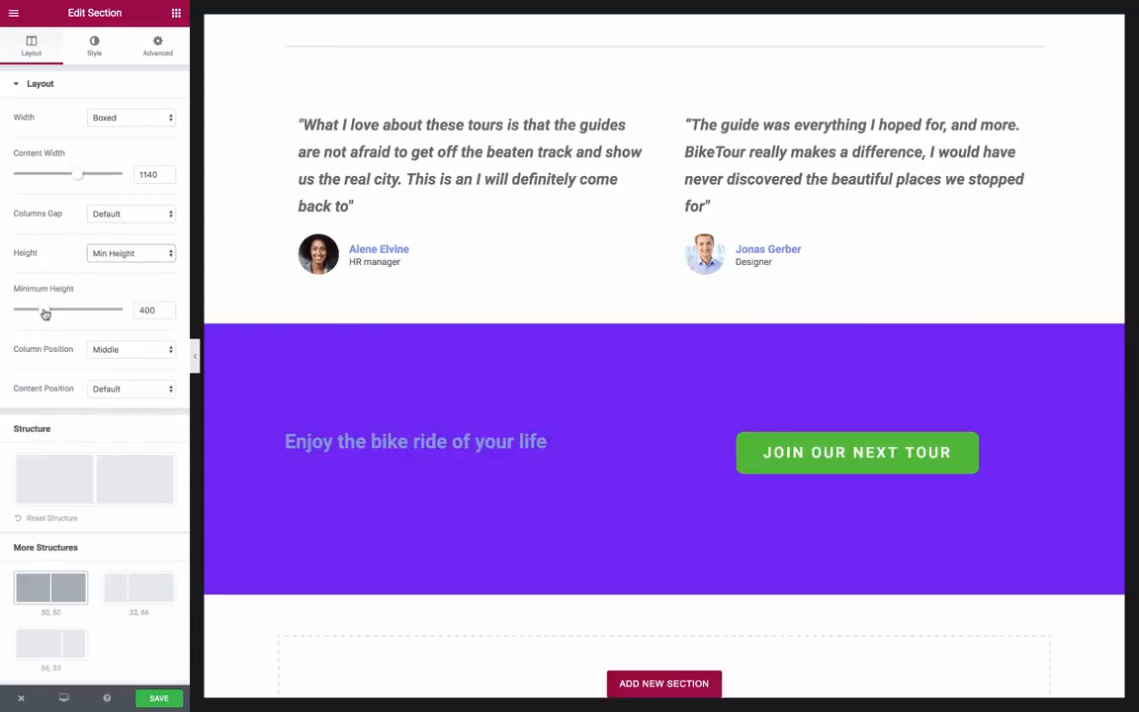
drag(45, 313, 31, 314)
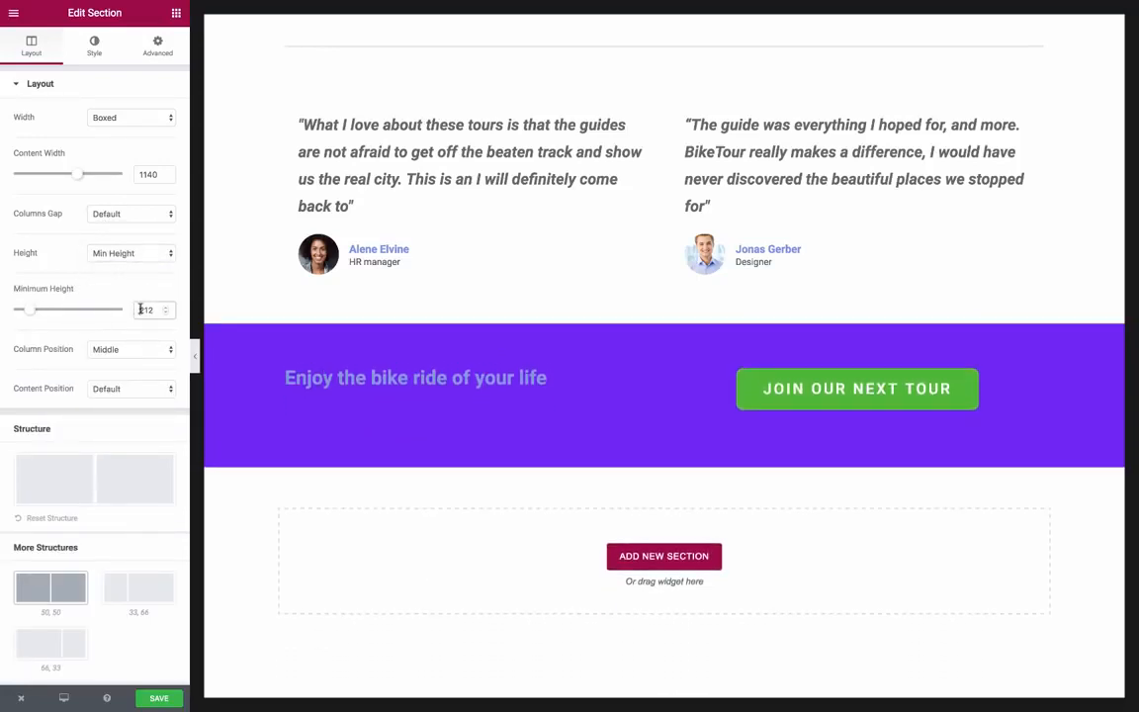
text(200)
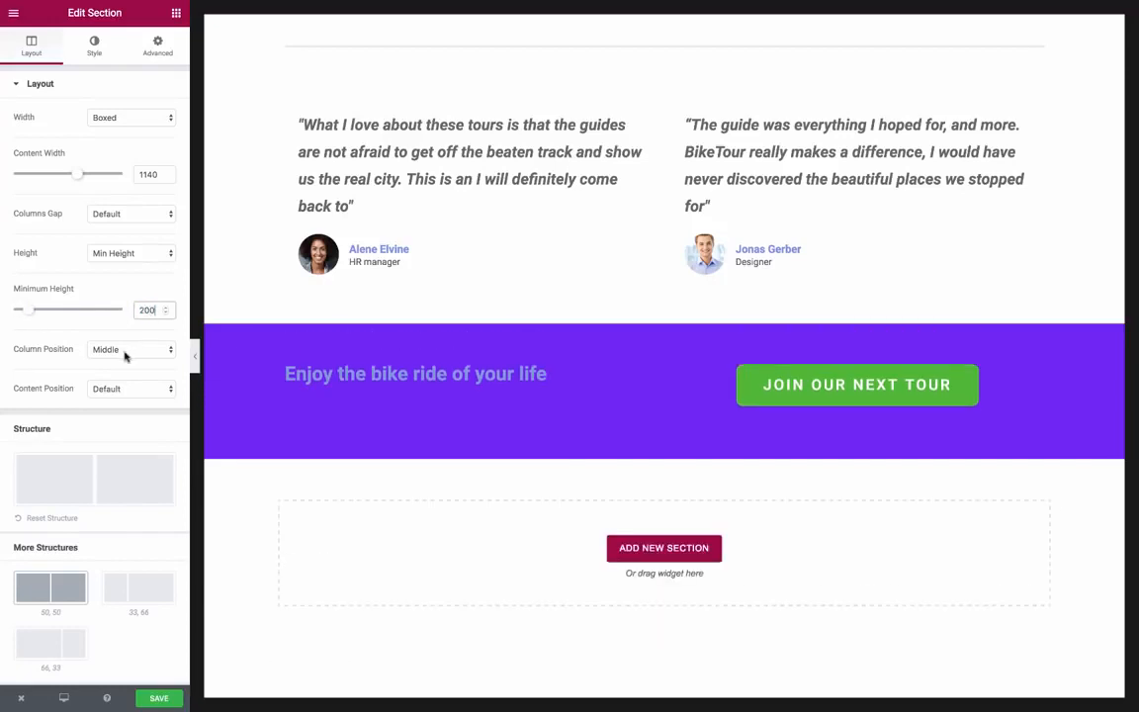
click(124, 392)
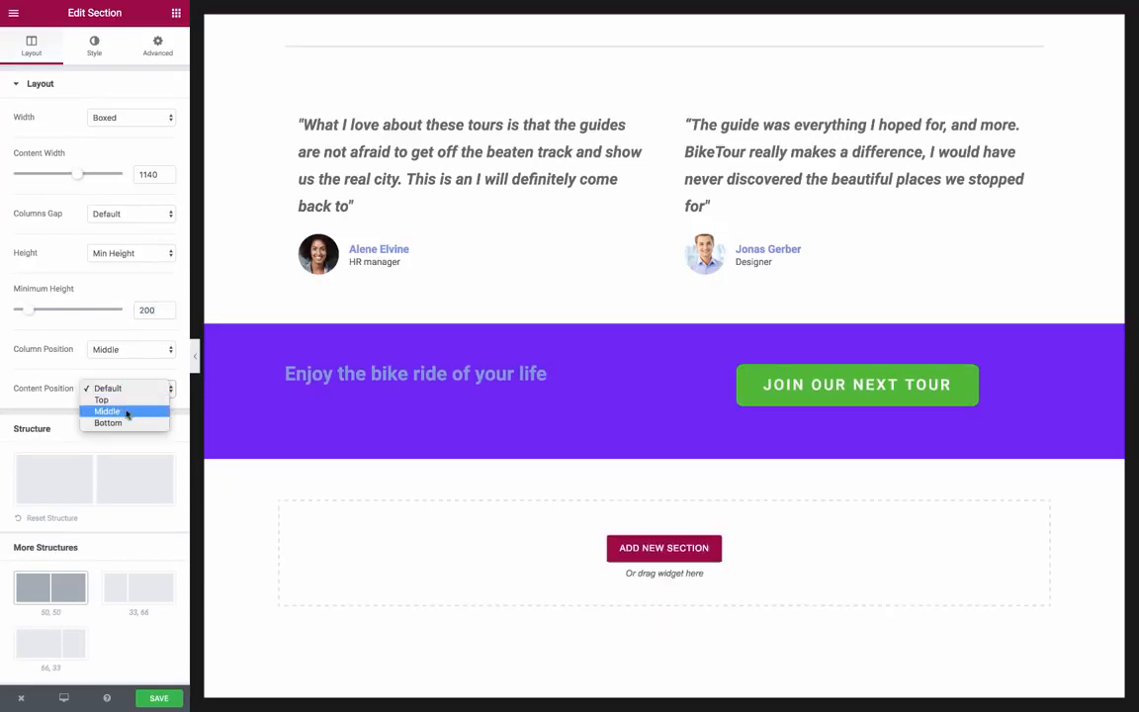
click(126, 412)
- Color the purple section's heading white and set its custom typography size to 39 px
click(450, 395)
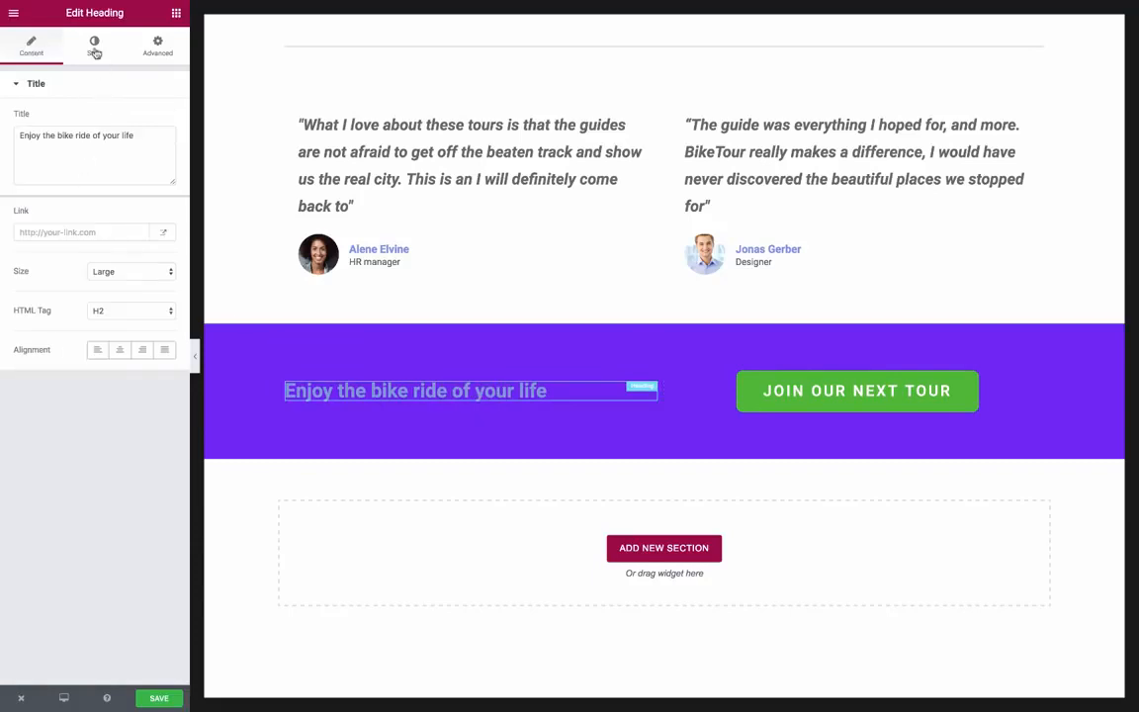
click(93, 44)
click(159, 123)
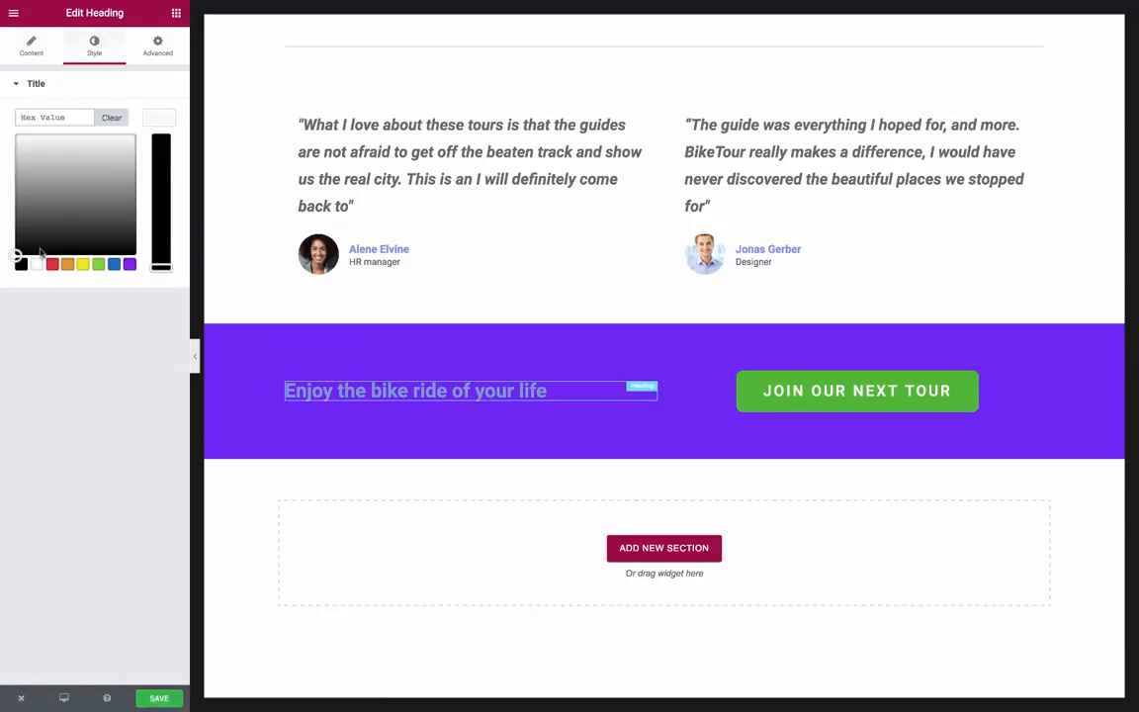
click(36, 262)
click(159, 122)
click(113, 158)
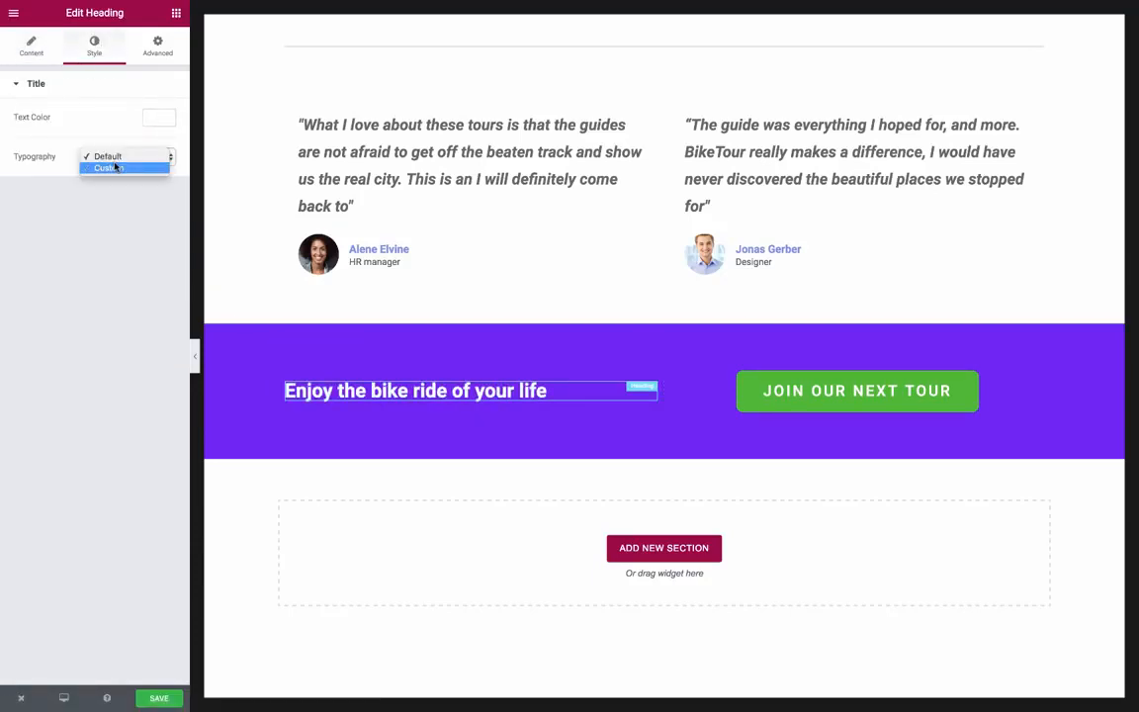
click(111, 166)
drag(30, 217, 58, 218)
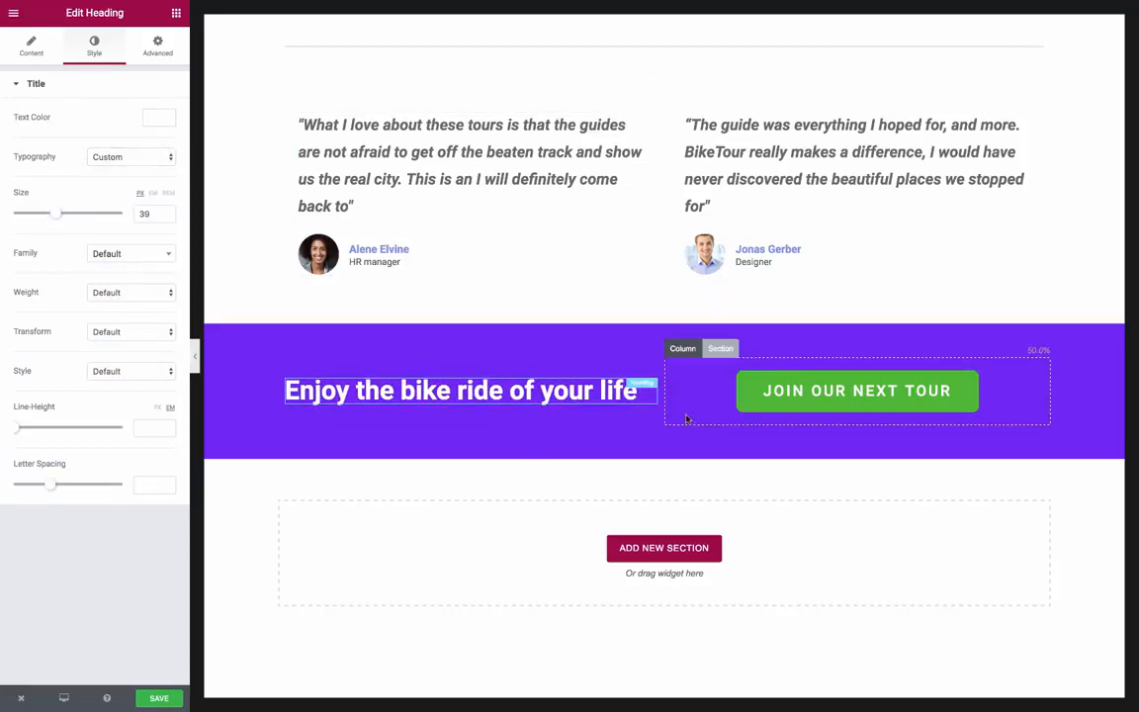
- Preview the whole landing page without the editing panel, from the hero down to the footer
scroll(249, 346, up, 20)
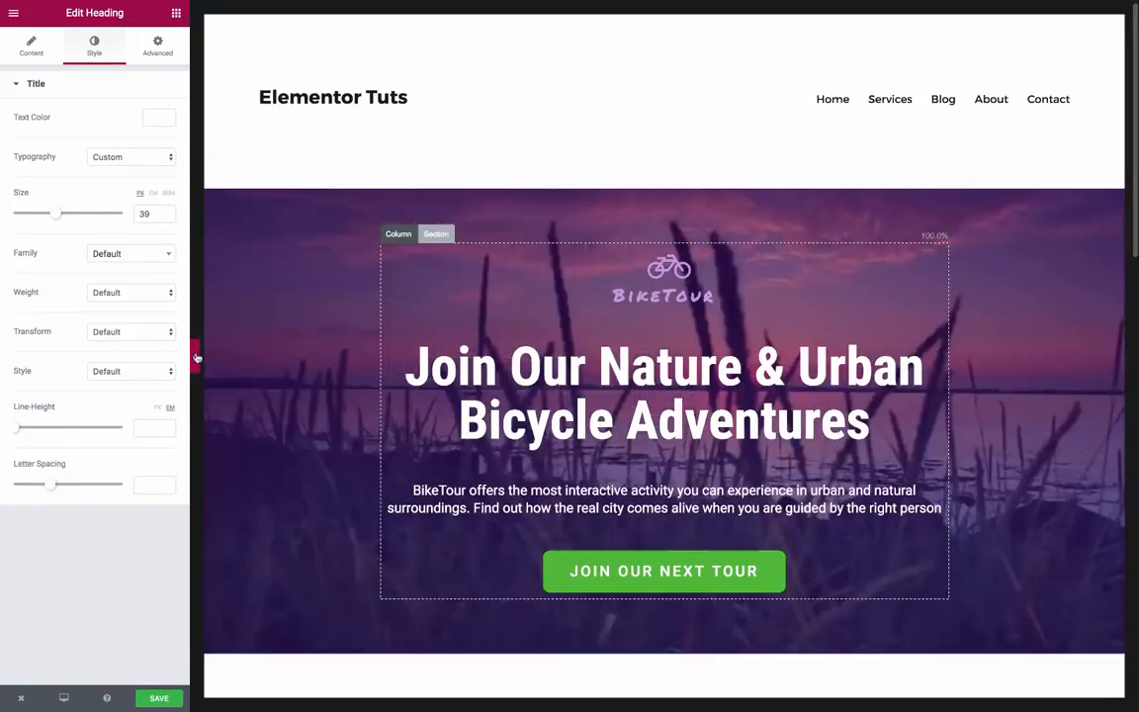
click(195, 357)
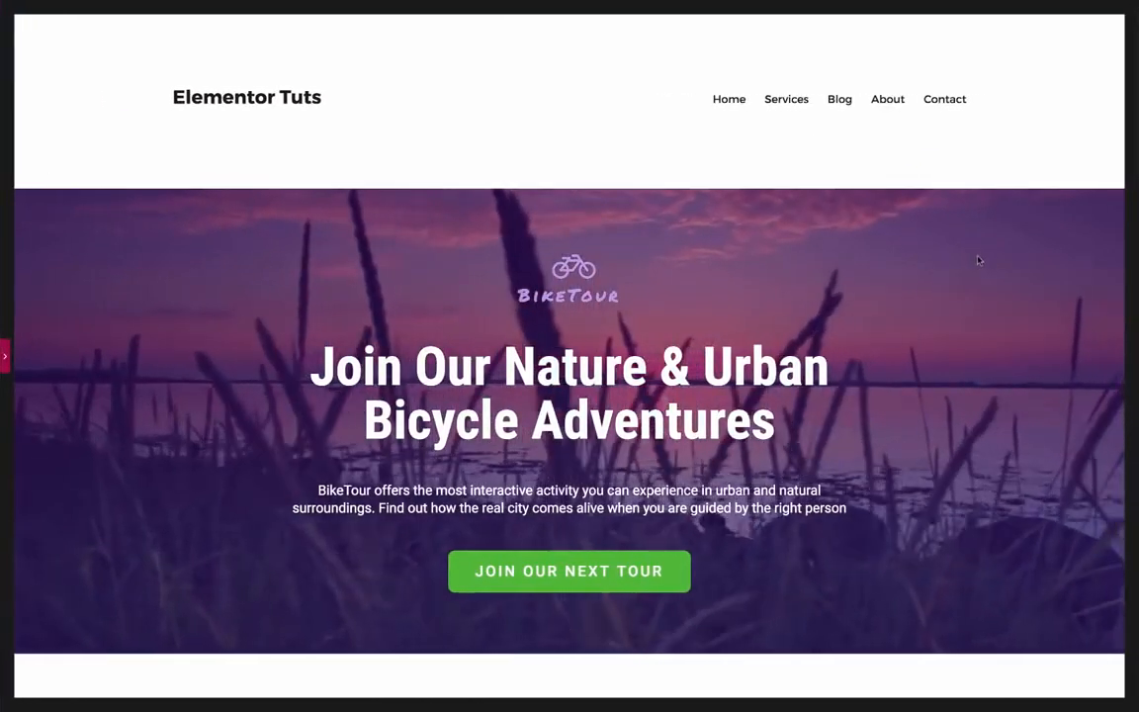
scroll(979, 259, down, 3)
scroll(981, 265, down, 3)
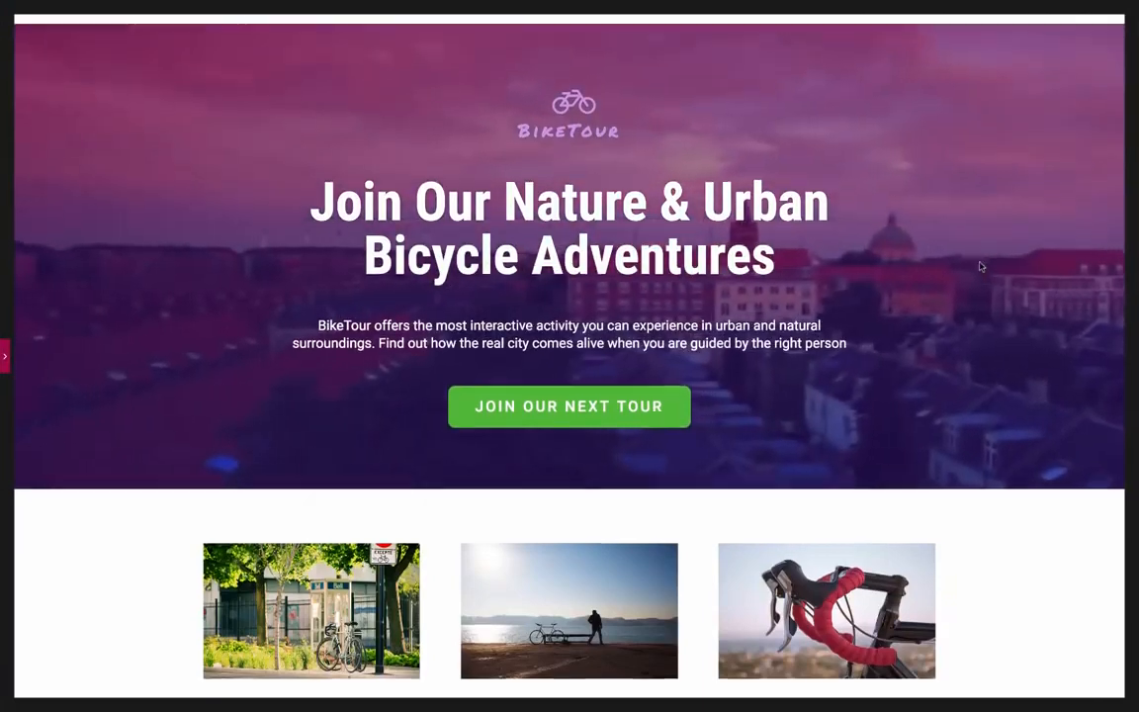
scroll(981, 266, down, 3)
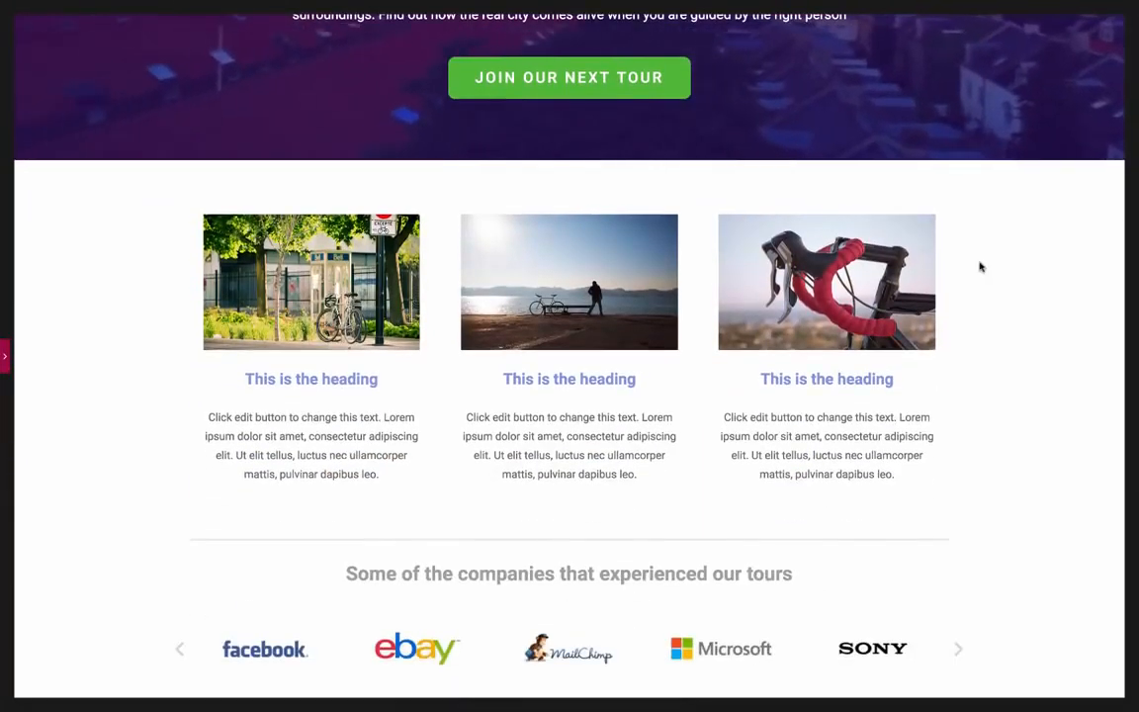
scroll(980, 266, down, 3)
scroll(986, 320, down, 3)
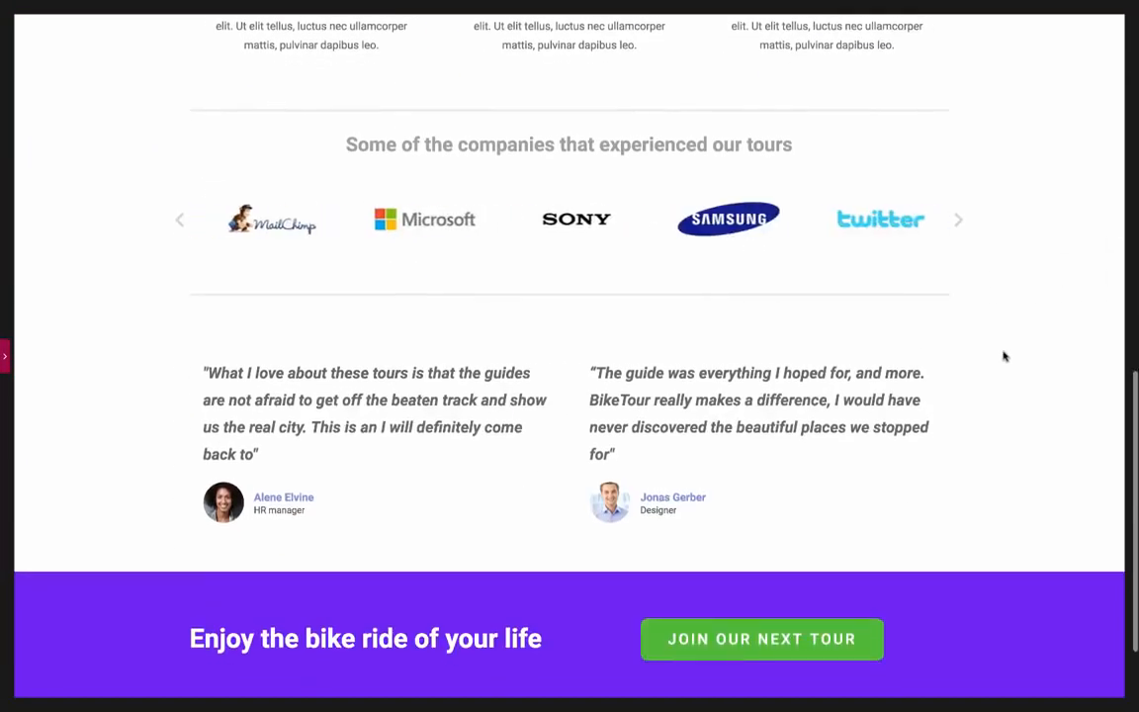
scroll(1003, 356, down, 2)
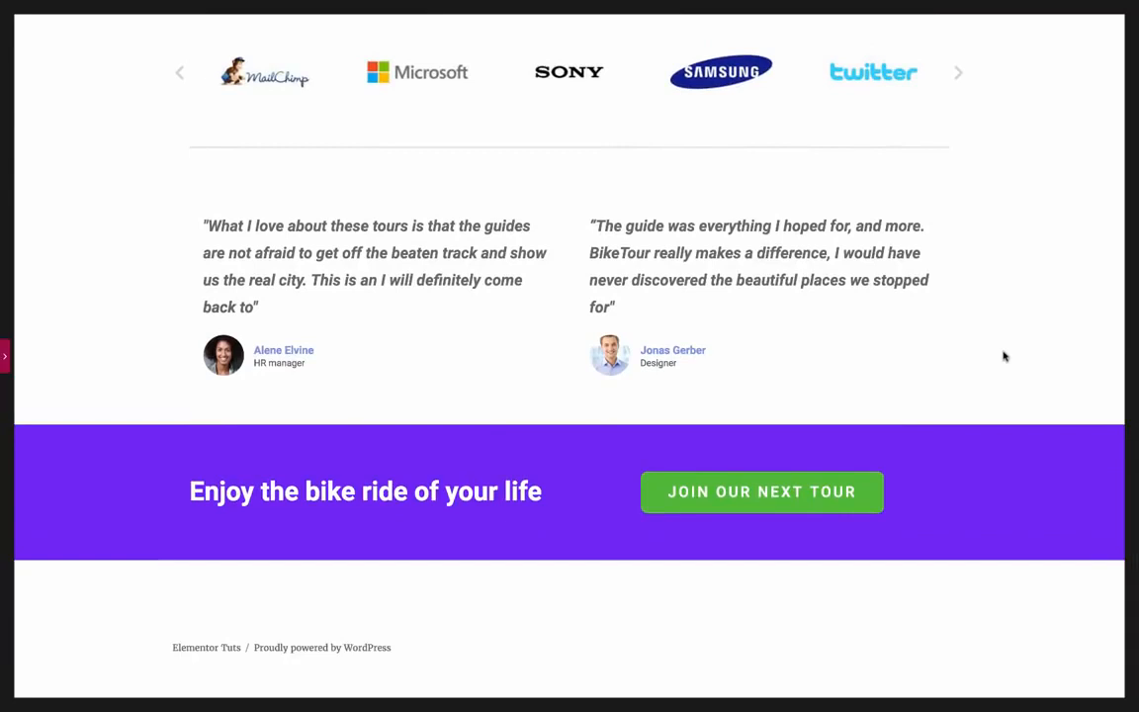